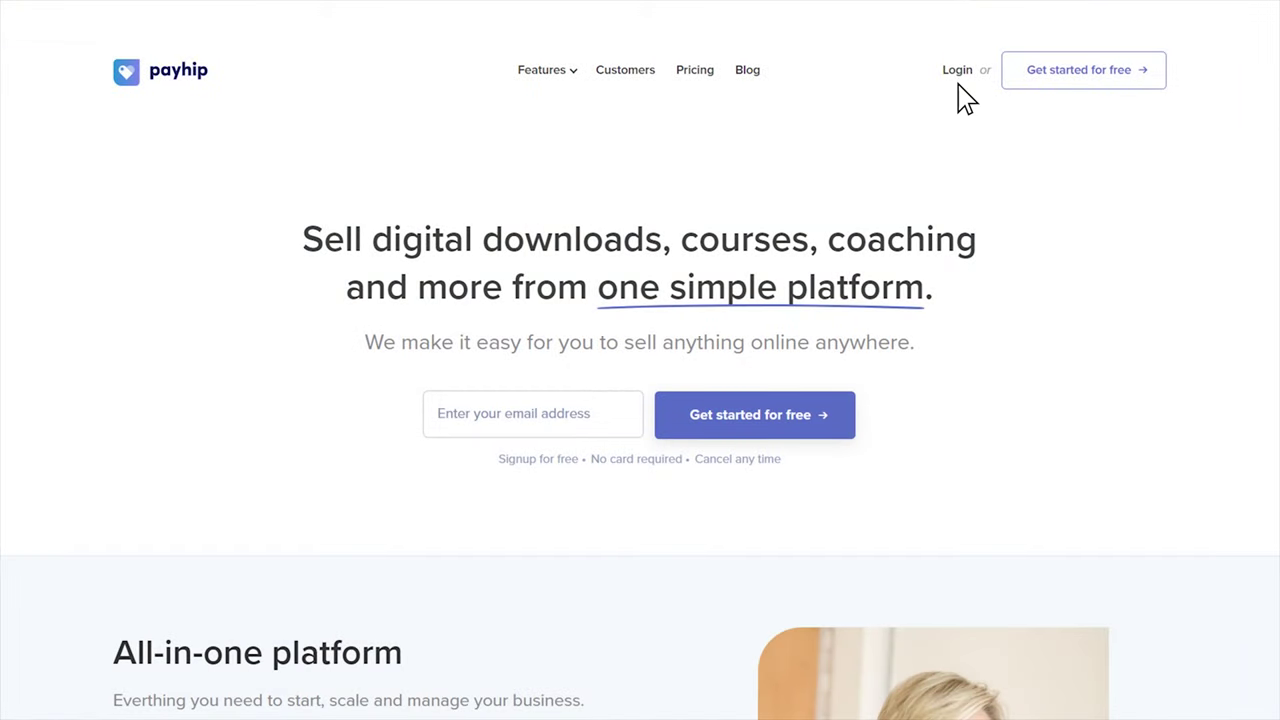
Sign up with an email address and start a Course product titled 'How to Make Simple Plant-based Meals'
{"action": "left_click", "coordinate": [533, 413]}
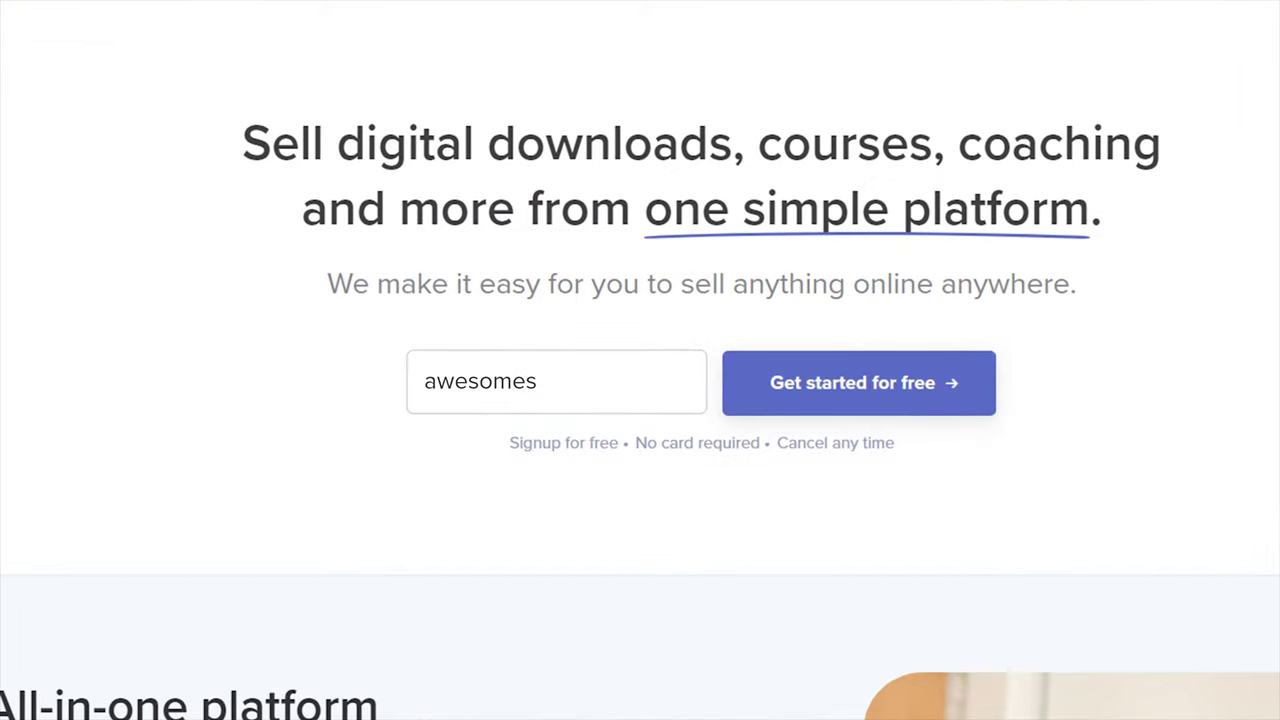
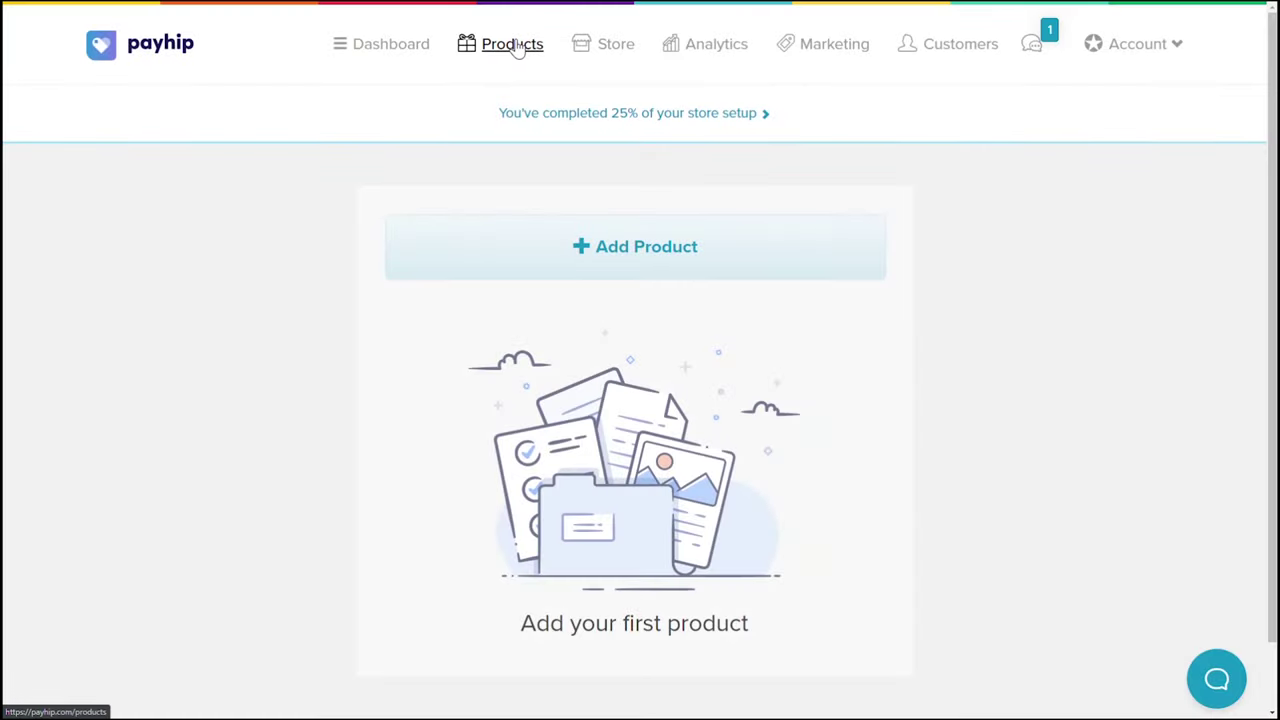
{"action": "left_click", "coordinate": [609, 260]}
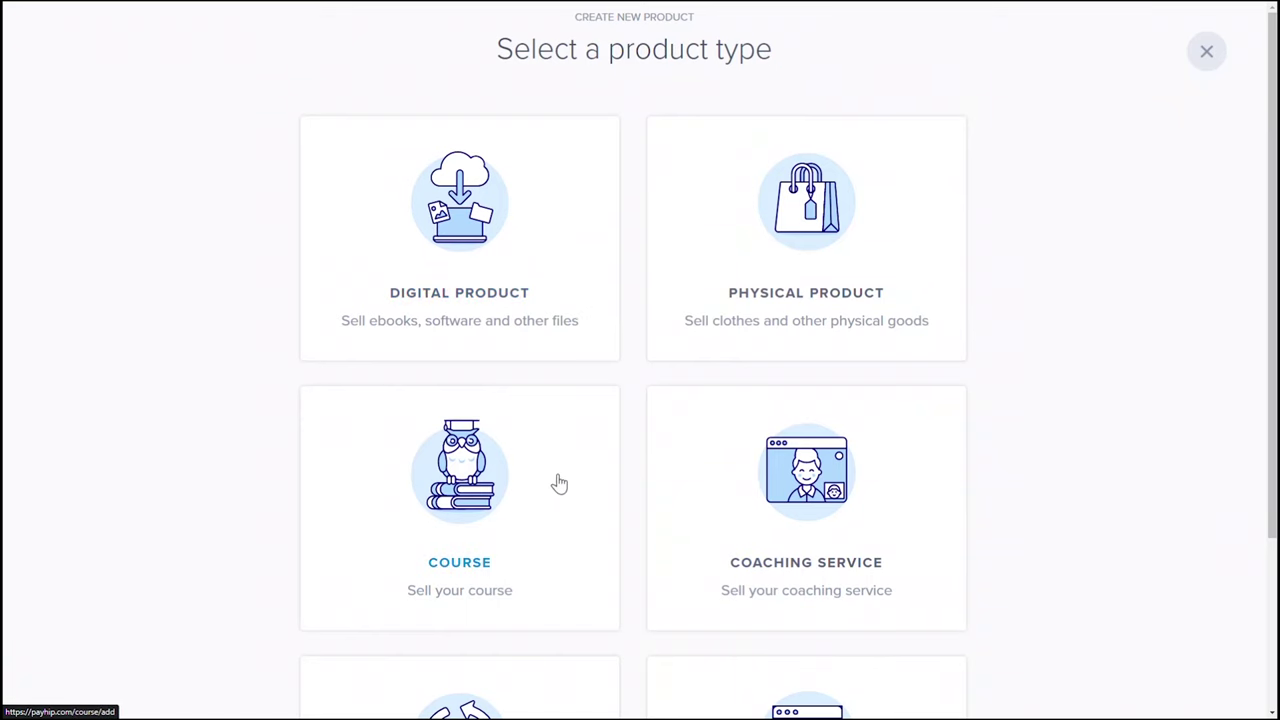
{"action": "left_click", "coordinate": [452, 553]}
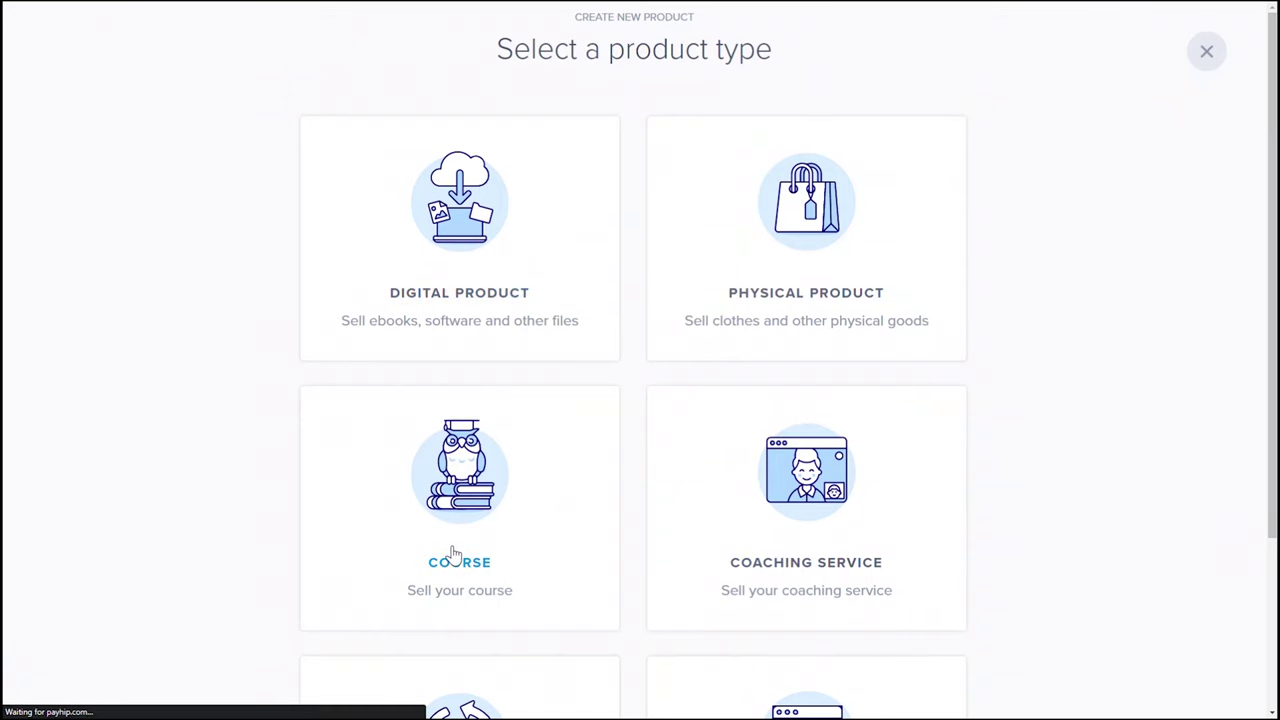
{"action": "type", "text": "How to Make Simple Plant-based Meals"}
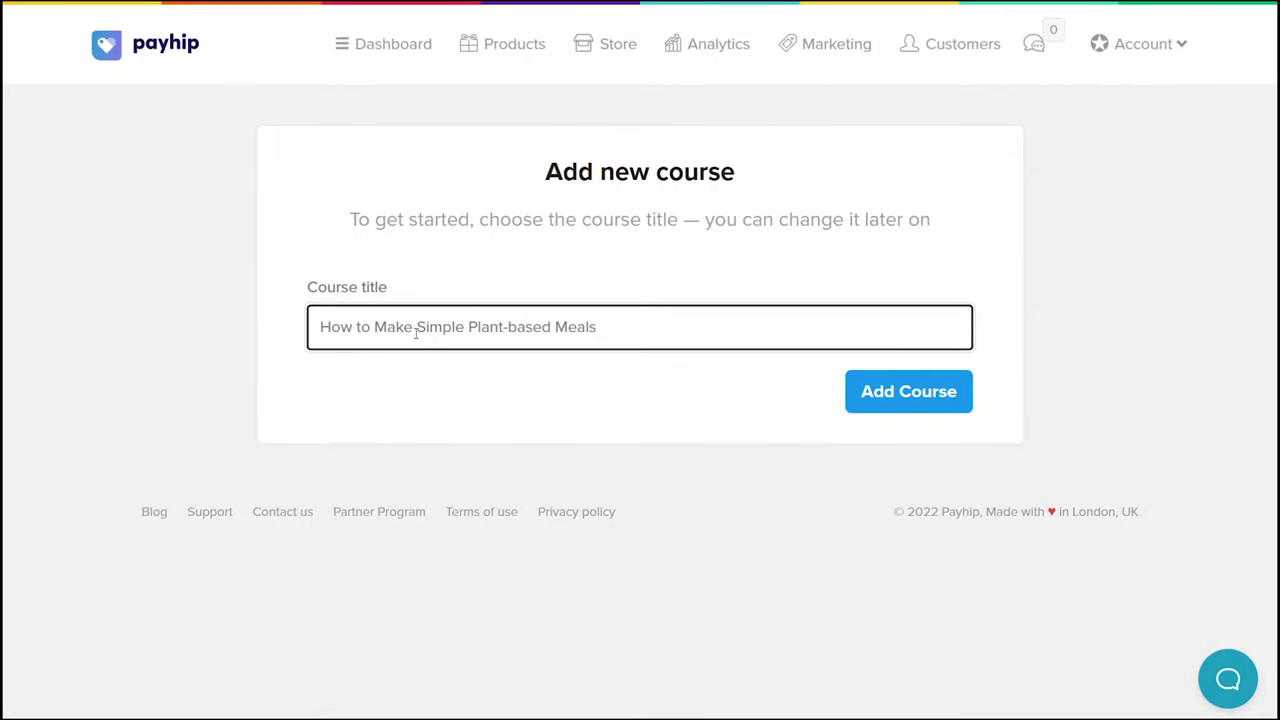
Create the course and add an 'Introduction' section to its curriculum
{"action": "left_click", "coordinate": [932, 406]}
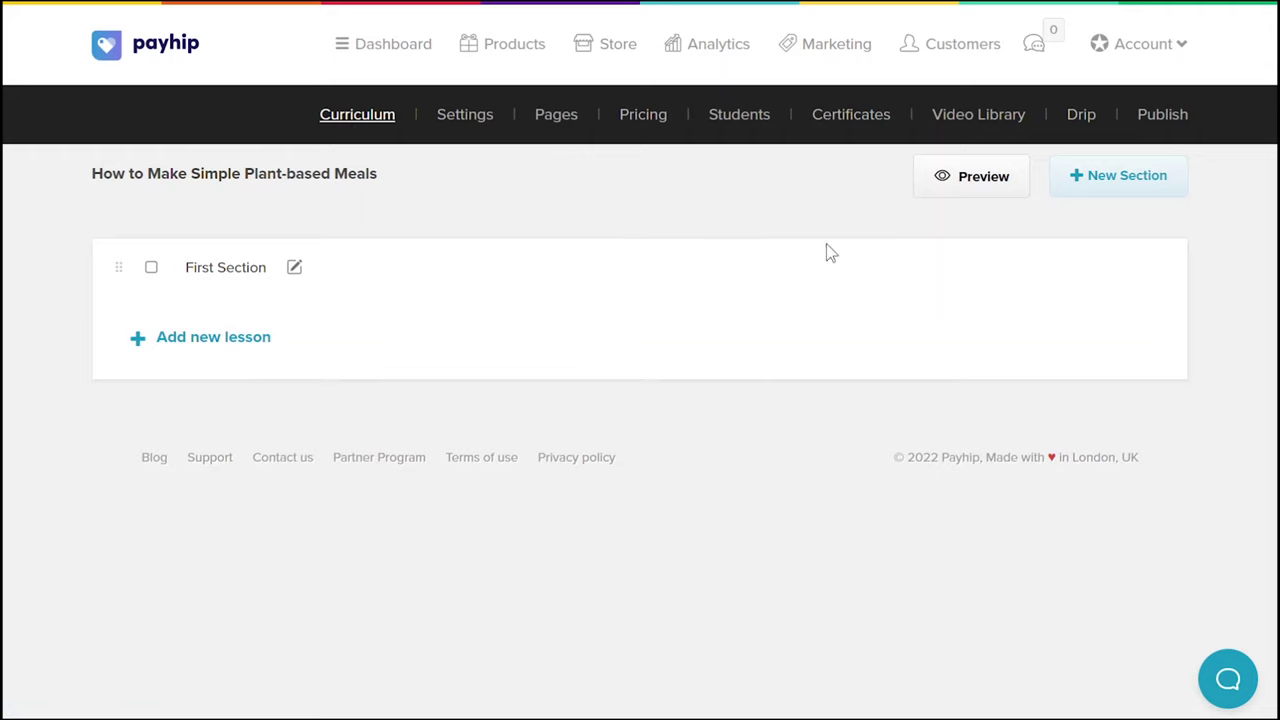
{"action": "left_click", "coordinate": [1100, 190]}
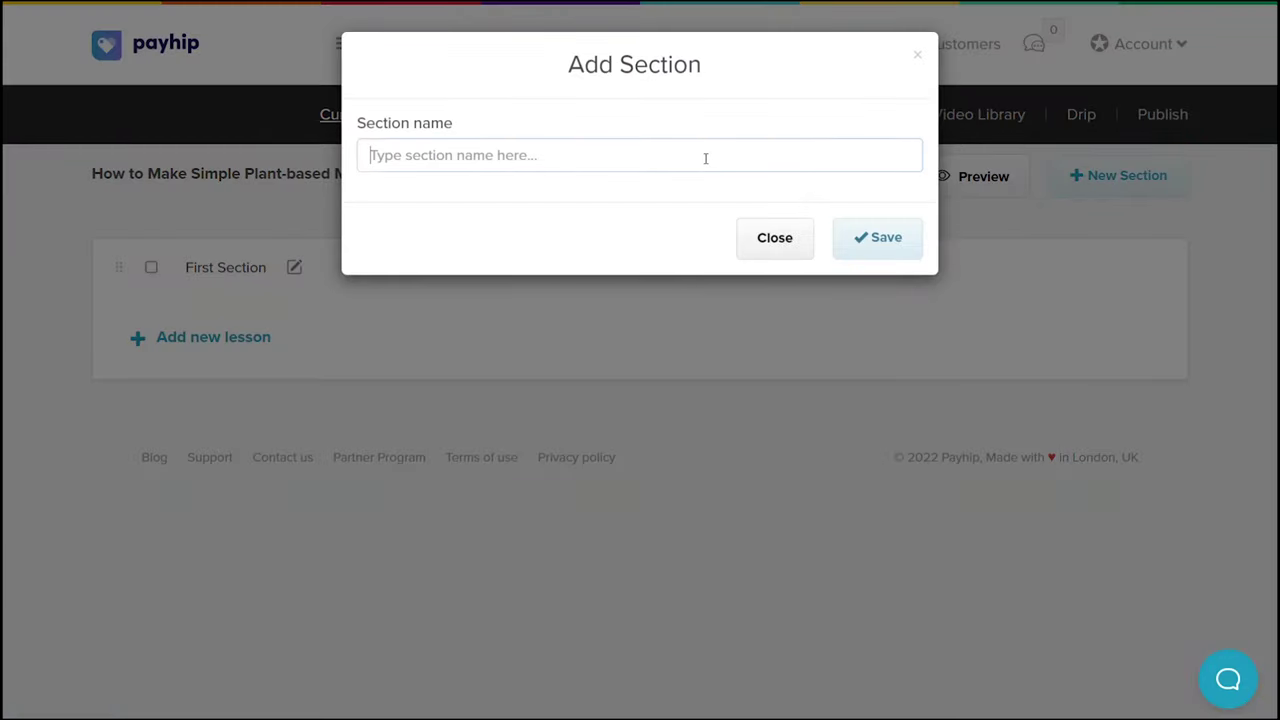
{"action": "type", "text": "Introduction"}
{"action": "left_click", "coordinate": [889, 239]}
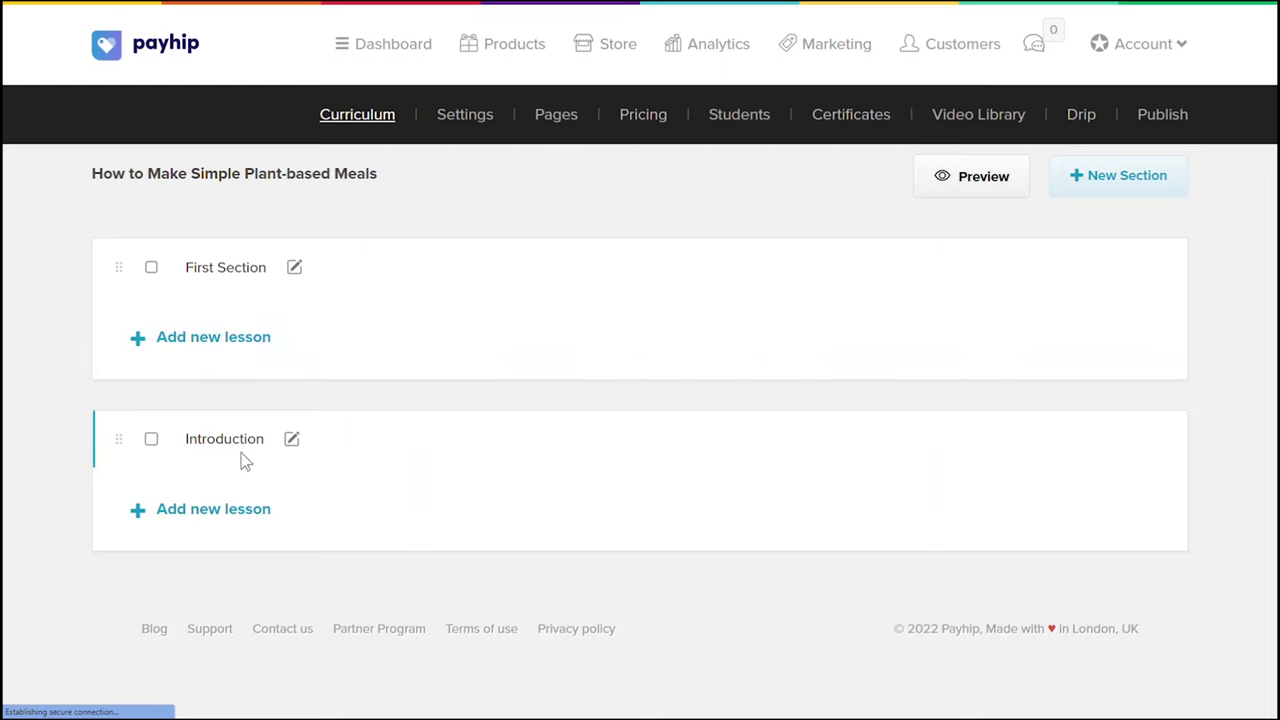
Add a lesson named 'What is a plant-based meal' under Introduction and open it for editing
{"action": "left_click", "coordinate": [250, 512]}
{"action": "left_click", "coordinate": [306, 506]}
{"action": "key", "text": "ctrl+shift+Left"}
{"action": "key", "text": "ctrl+shift+Left"}
{"action": "type", "text": "What is a plant-based meal"}
{"action": "left_click", "coordinate": [621, 498]}
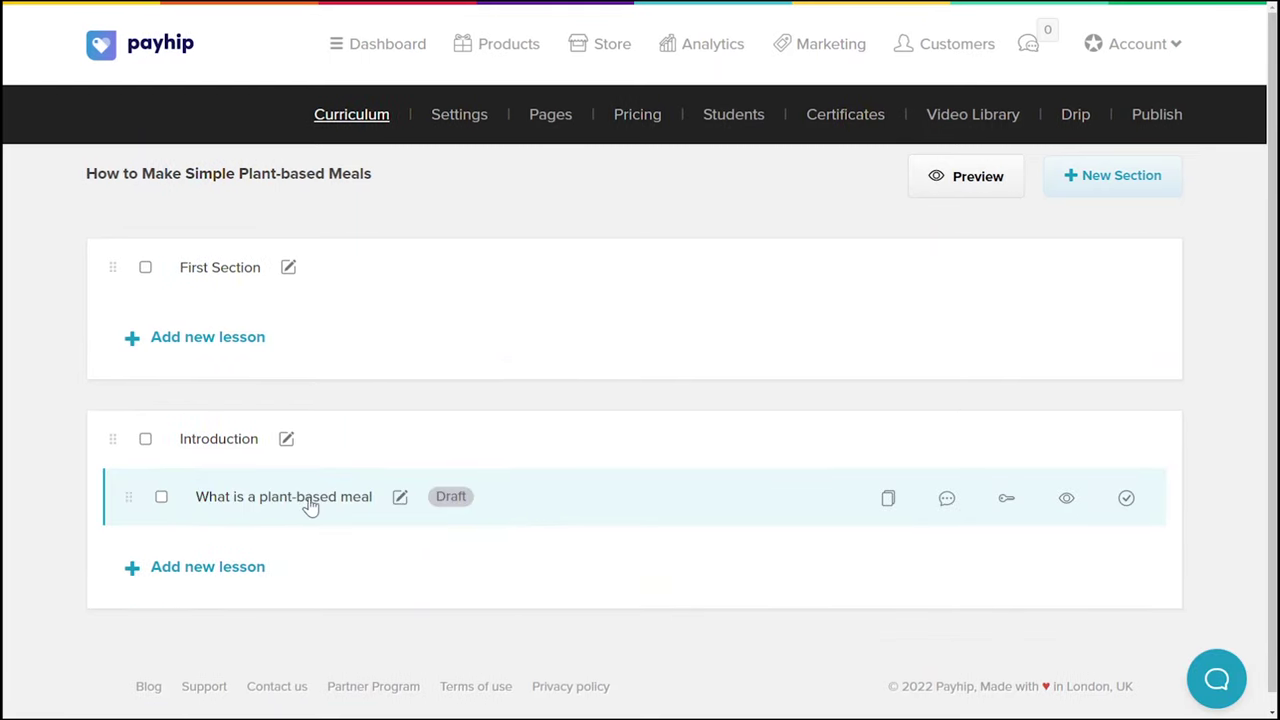
{"action": "left_click", "coordinate": [310, 503]}
{"action": "scroll", "coordinate": [318, 500], "scroll_direction": "down", "scroll_amount": 3}
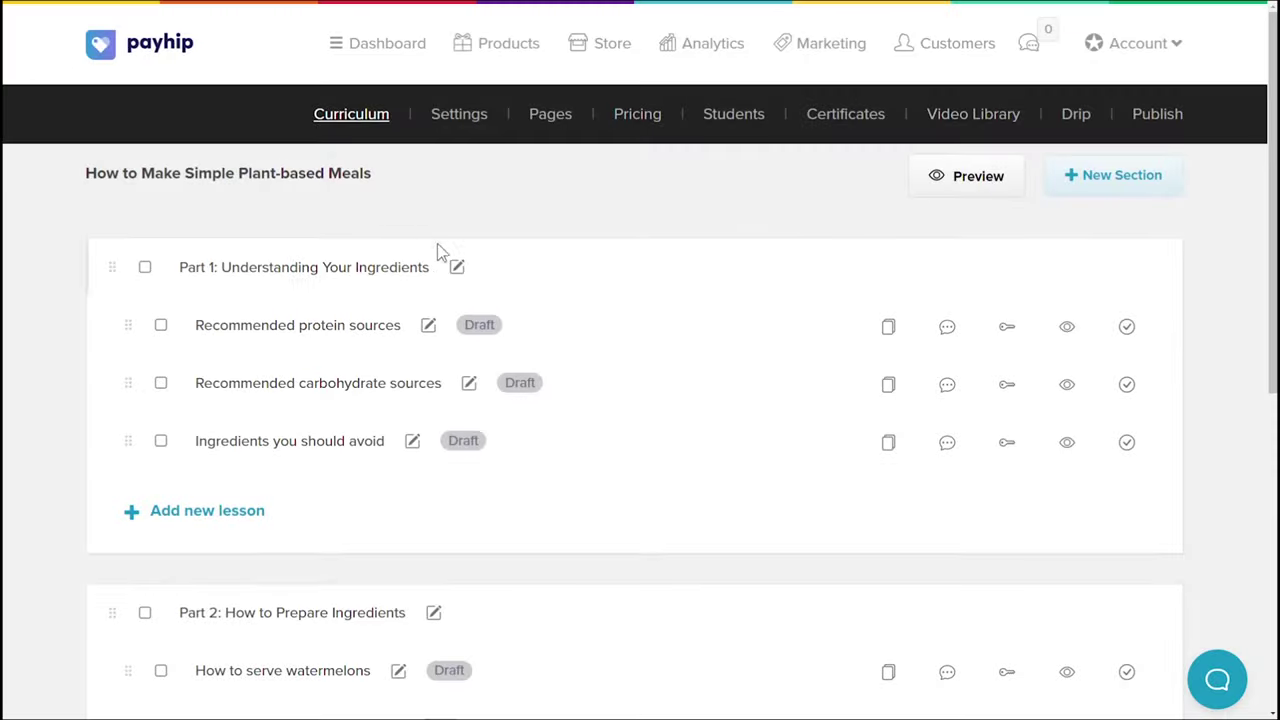
Review the curriculum, publishing the 'Recommended protein sources' lesson then returning it to draft
{"action": "scroll", "coordinate": [1188, 266], "scroll_direction": "down", "scroll_amount": 3}
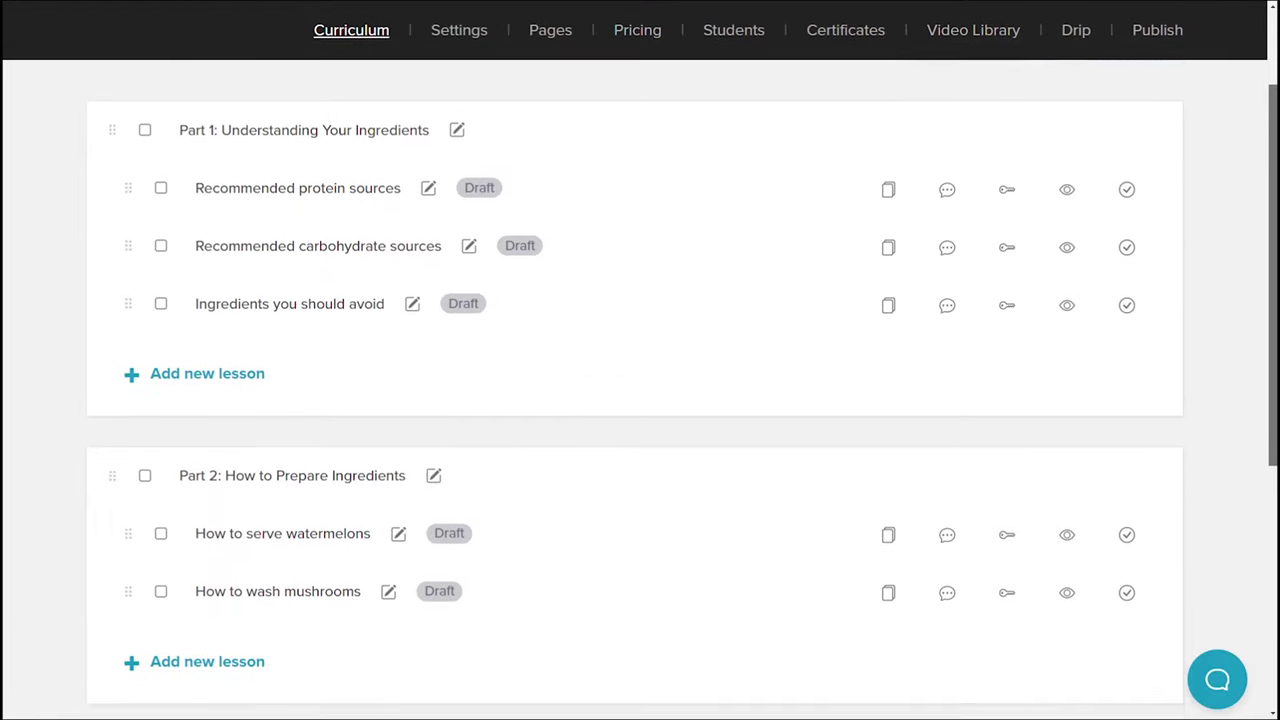
{"action": "scroll", "coordinate": [640, 385], "scroll_direction": "down", "scroll_amount": 3}
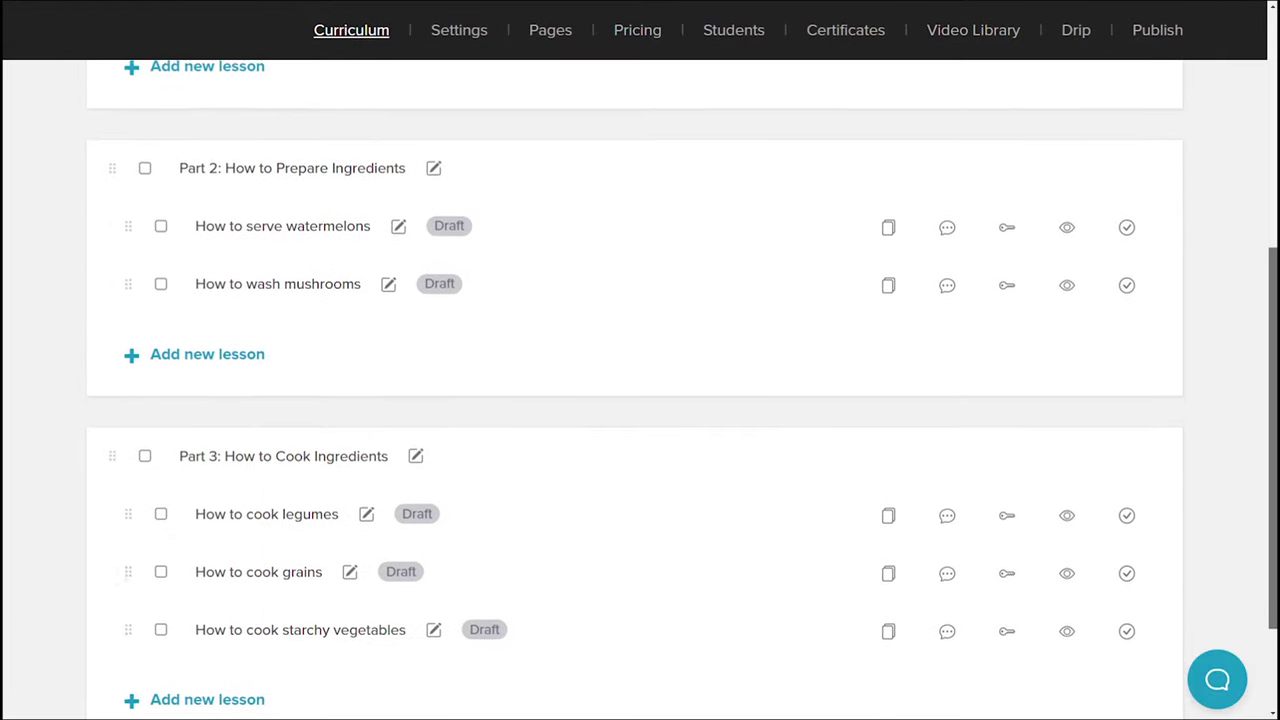
{"action": "scroll", "coordinate": [640, 385], "scroll_direction": "down", "scroll_amount": 2}
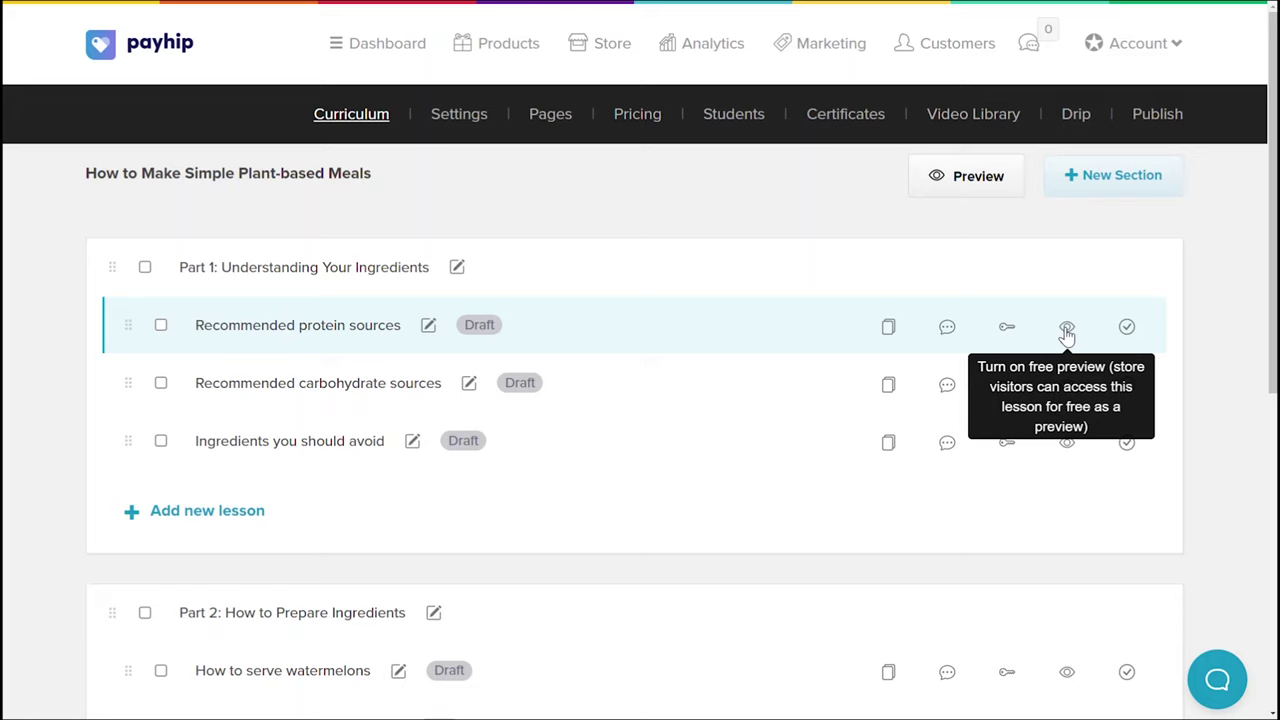
{"action": "left_click", "coordinate": [1128, 330]}
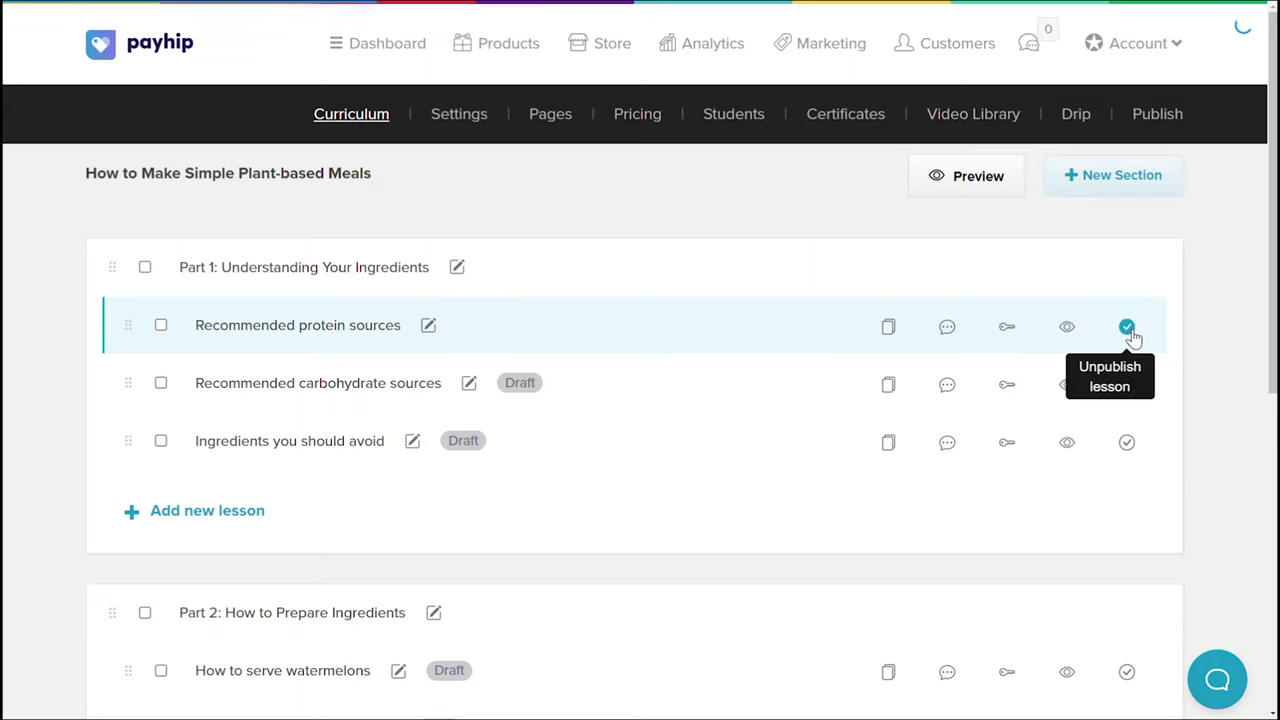
{"action": "left_click", "coordinate": [1131, 333]}
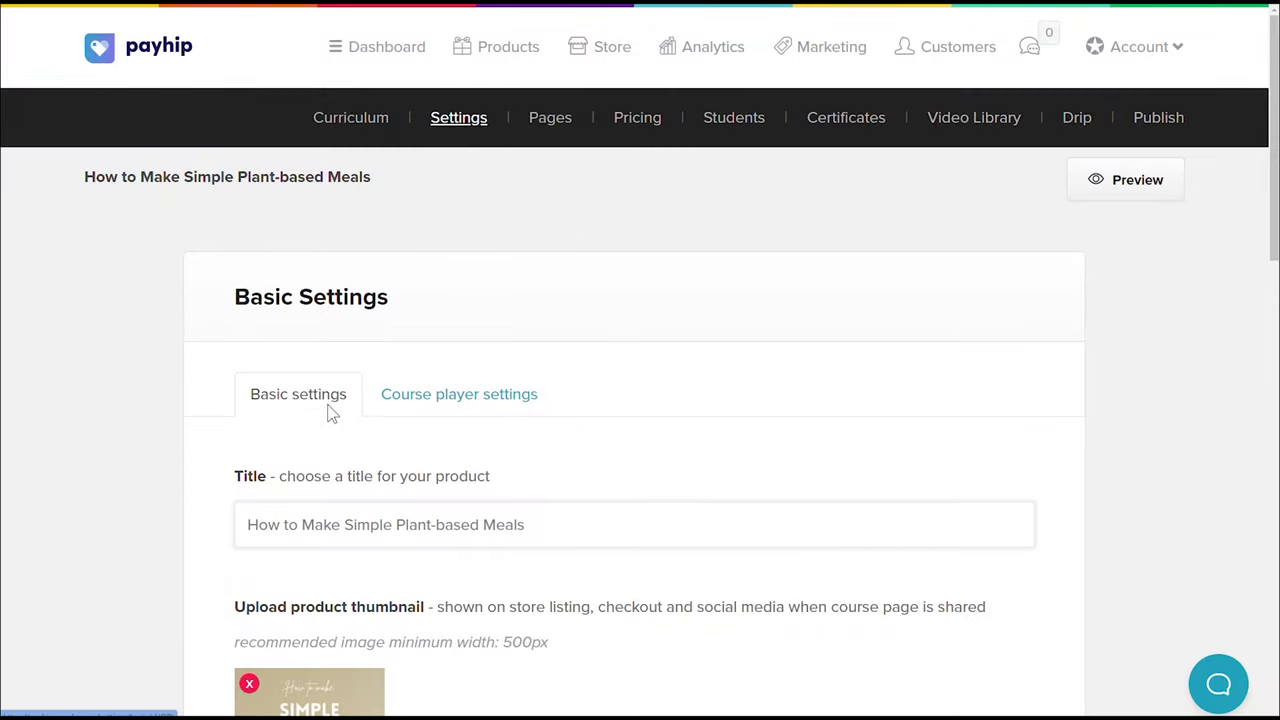
Check the author's first and last name in Basic Settings, then open the student account page
{"action": "scroll", "coordinate": [333, 415], "scroll_direction": "down", "scroll_amount": 1}
{"action": "scroll", "coordinate": [314, 466], "scroll_direction": "down", "scroll_amount": 2}
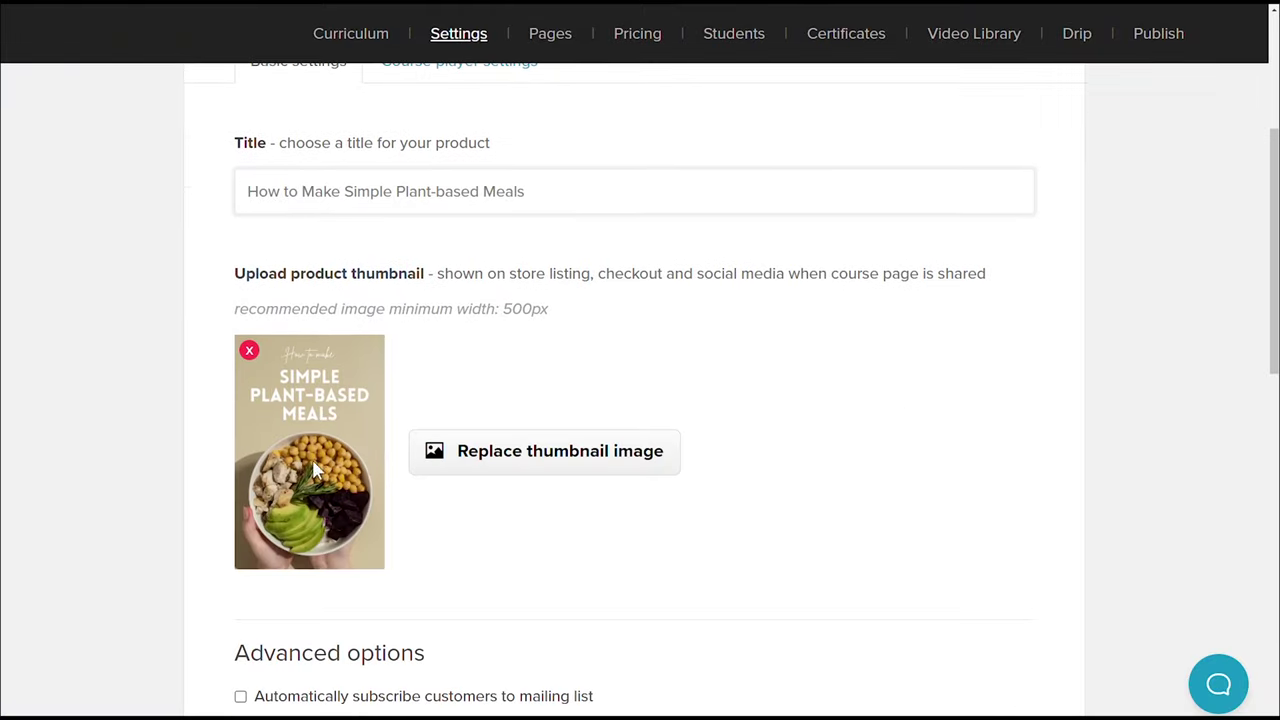
{"action": "scroll", "coordinate": [460, 460], "scroll_direction": "down", "scroll_amount": 4}
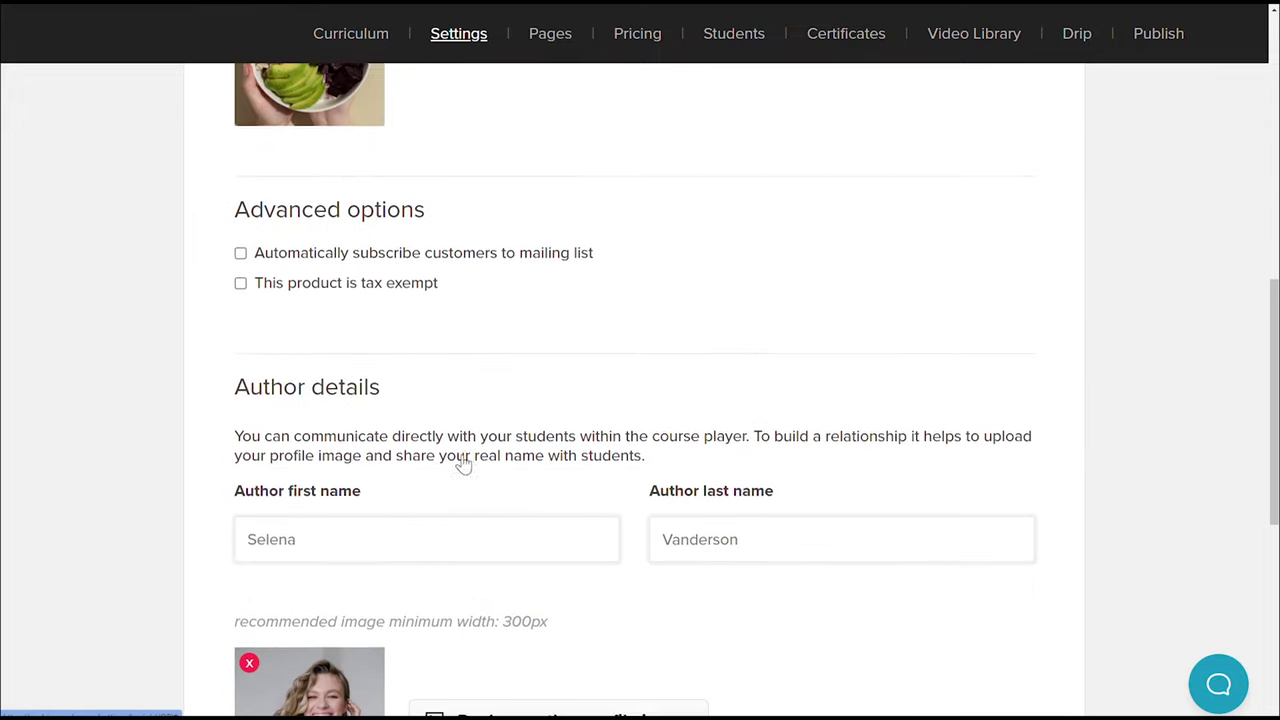
{"action": "left_click", "coordinate": [331, 547]}
{"action": "left_click", "coordinate": [688, 538]}
{"action": "scroll", "coordinate": [695, 532], "scroll_direction": "down", "scroll_amount": 2}
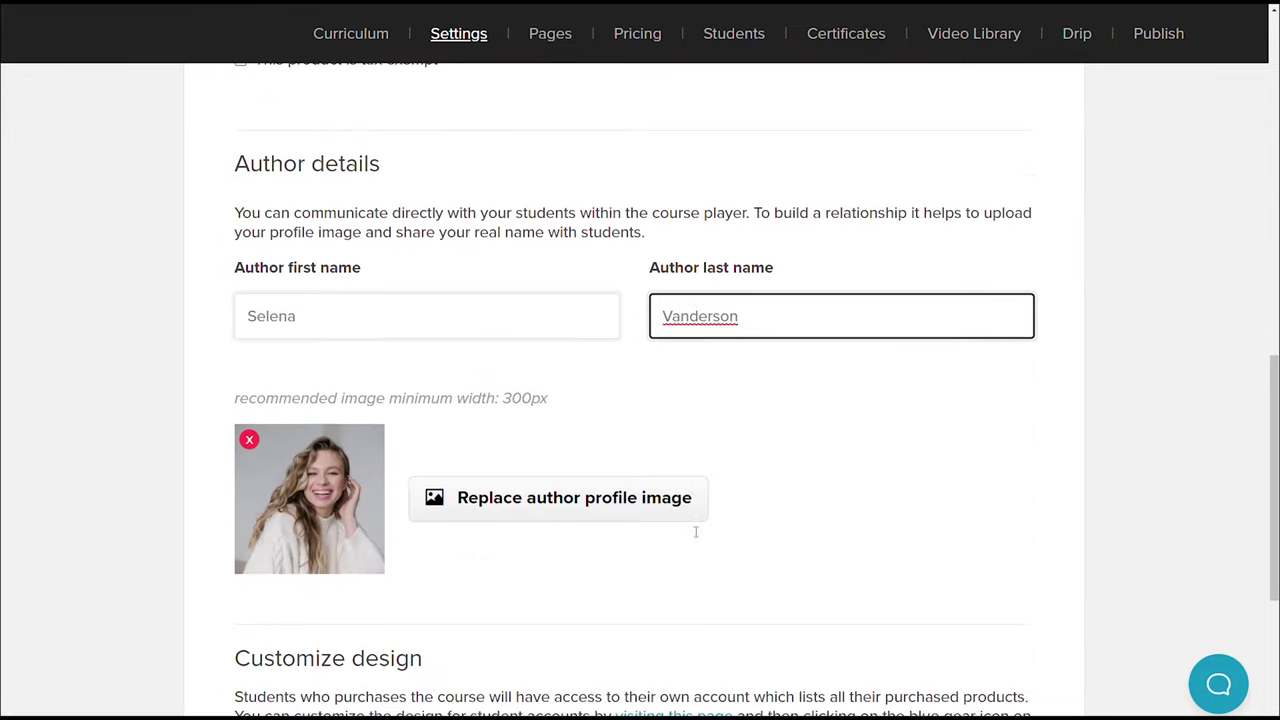
{"action": "scroll", "coordinate": [570, 497], "scroll_direction": "down", "scroll_amount": 3}
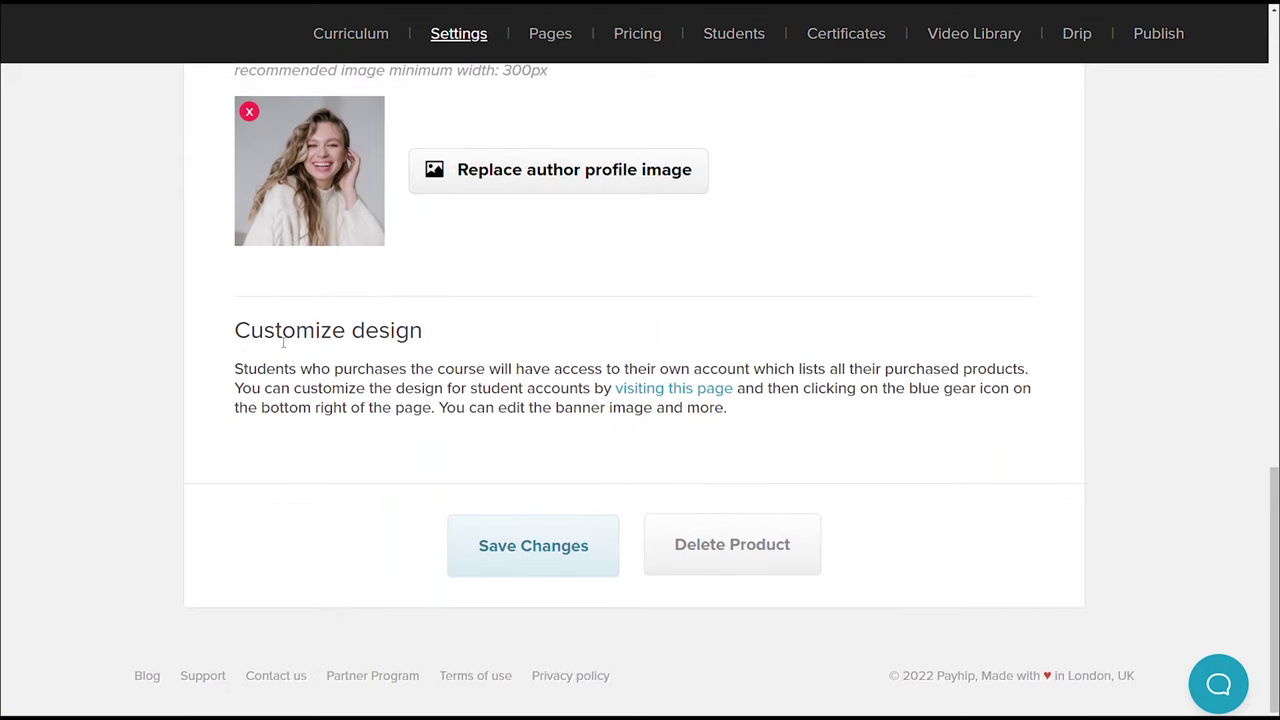
{"action": "left_click", "coordinate": [660, 390]}
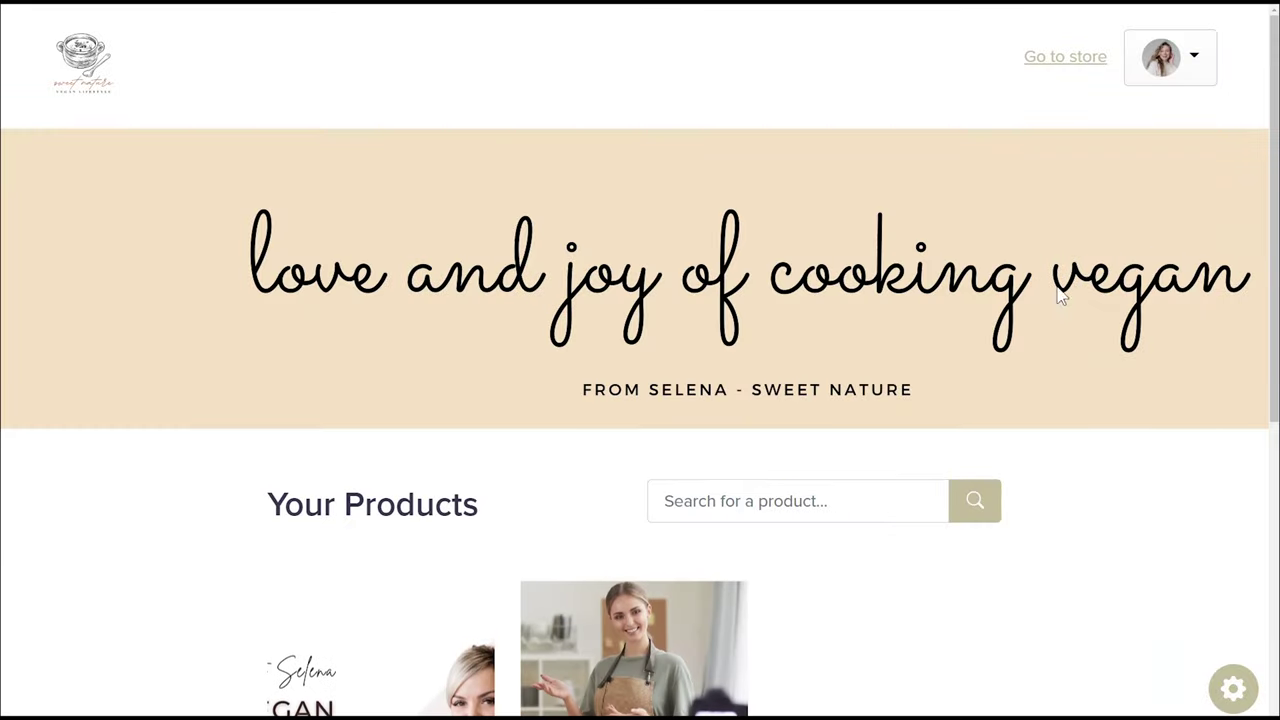
Look over the student account page and its Customize Page options via the gear icon
{"action": "scroll", "coordinate": [1225, 200], "scroll_direction": "down", "scroll_amount": 3}
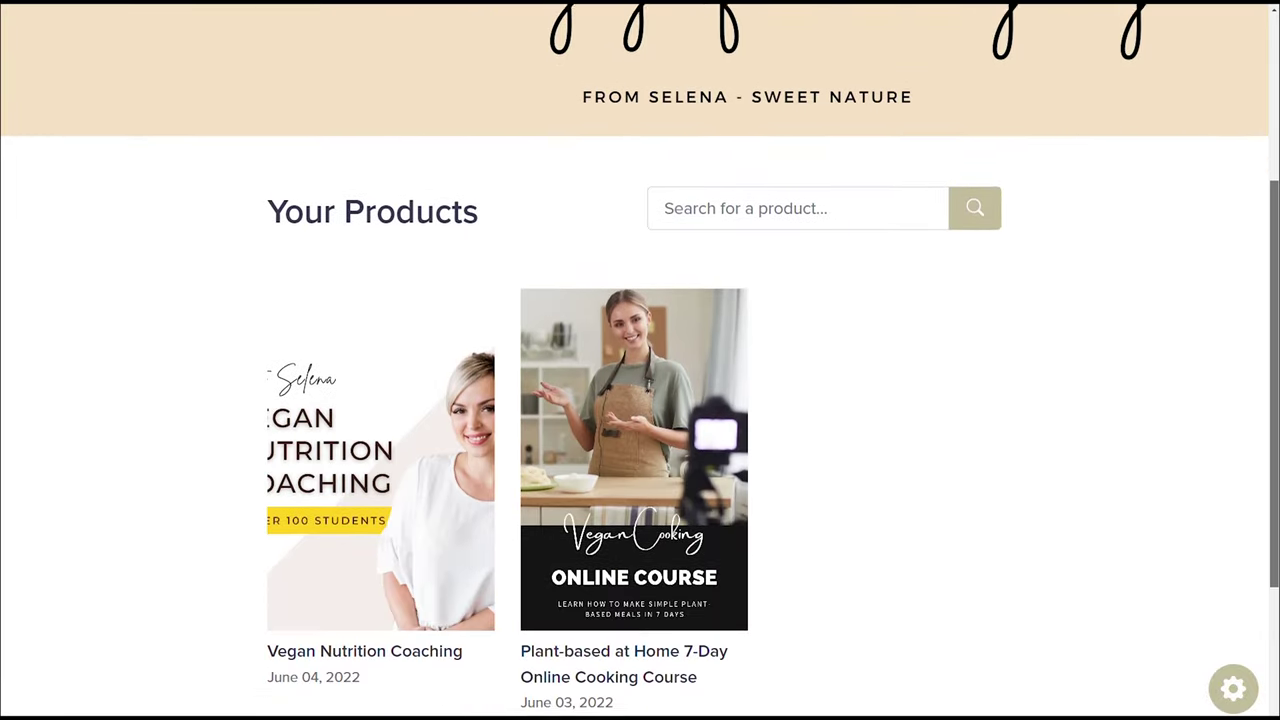
{"action": "left_click", "coordinate": [1236, 690]}
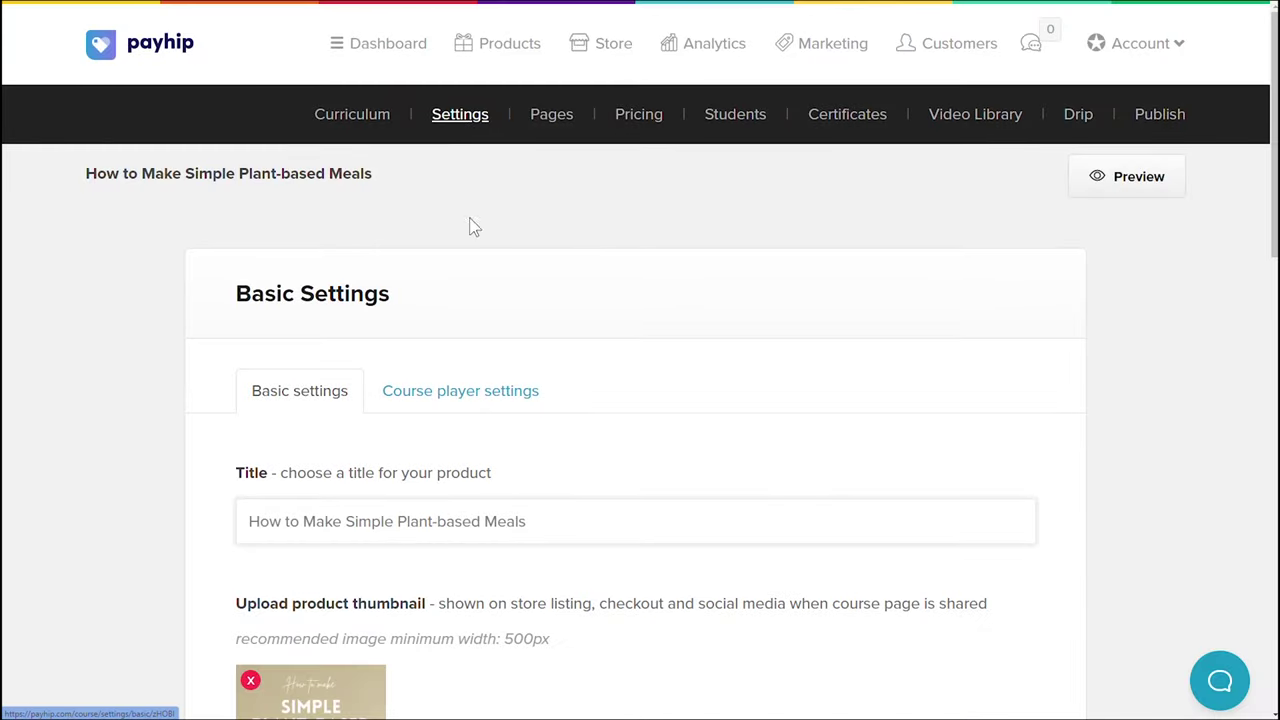
Review the Course Player Settings (Light theme, Proxima Nova font, logo) and preview the course as a student
{"action": "left_click", "coordinate": [463, 408]}
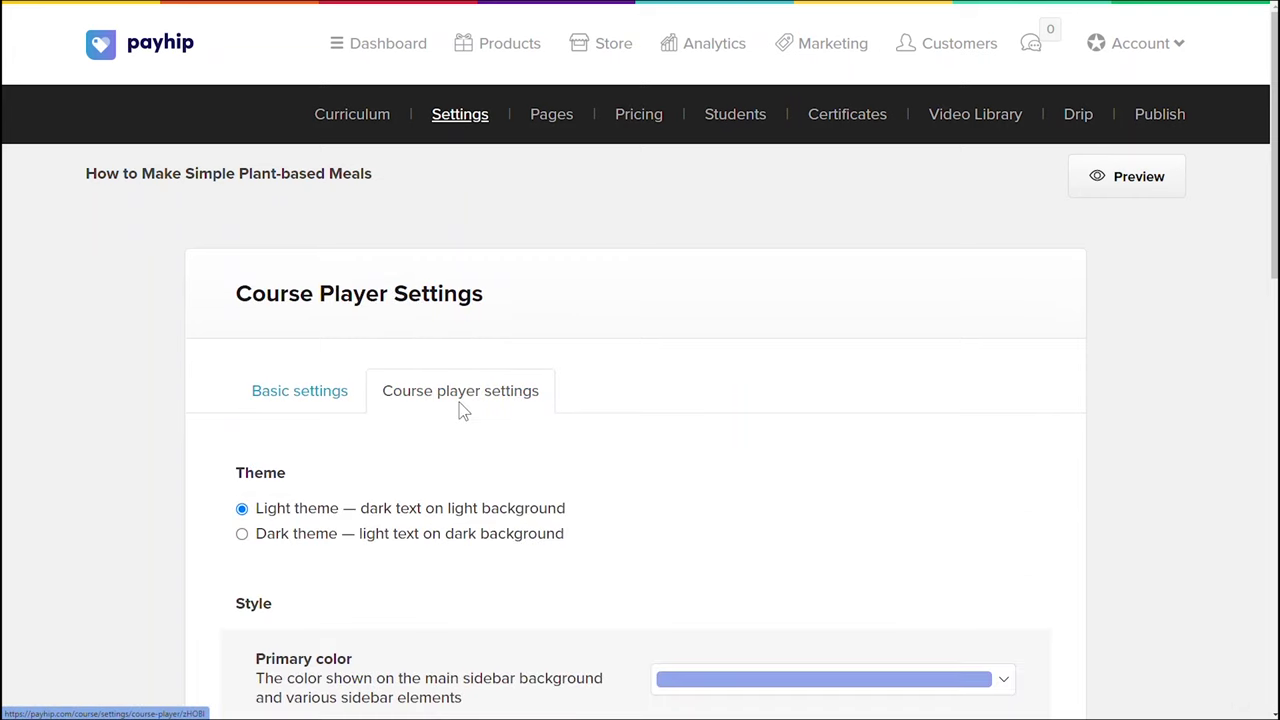
{"action": "scroll", "coordinate": [460, 409], "scroll_direction": "down", "scroll_amount": 3}
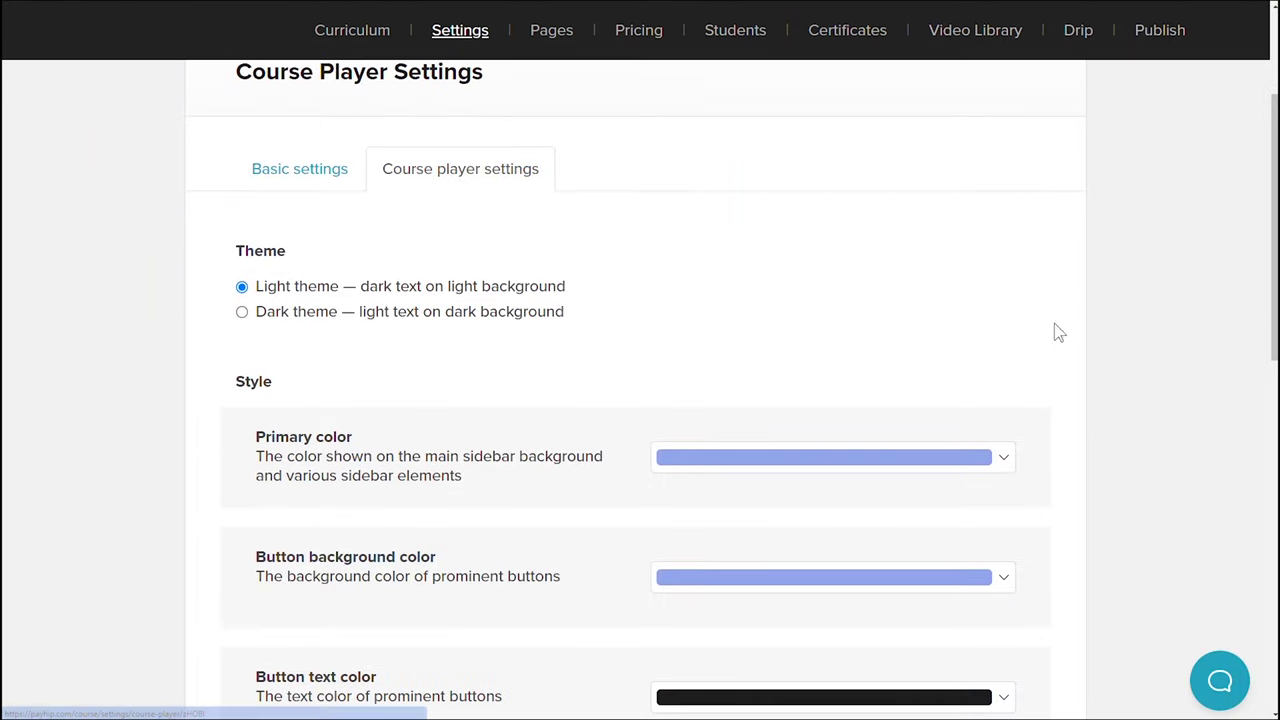
{"action": "scroll", "coordinate": [640, 400], "scroll_direction": "down", "scroll_amount": 6}
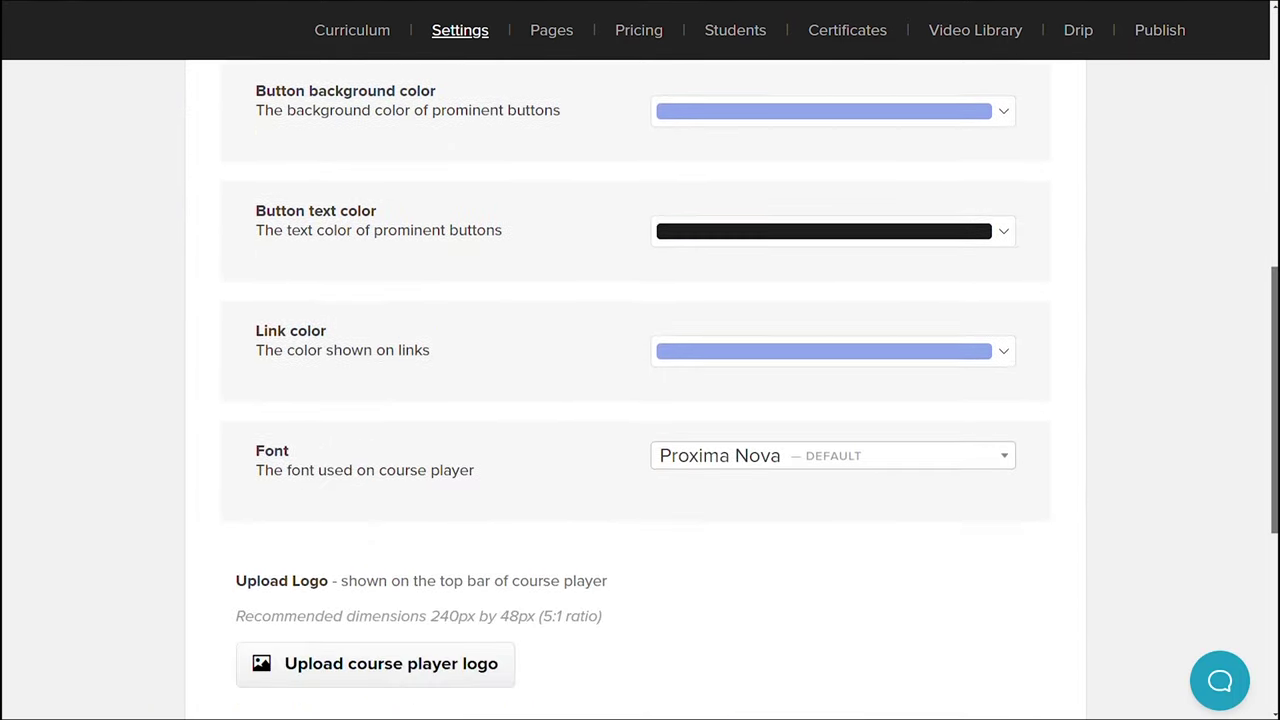
{"action": "scroll", "coordinate": [977, 529], "scroll_direction": "down", "scroll_amount": 1}
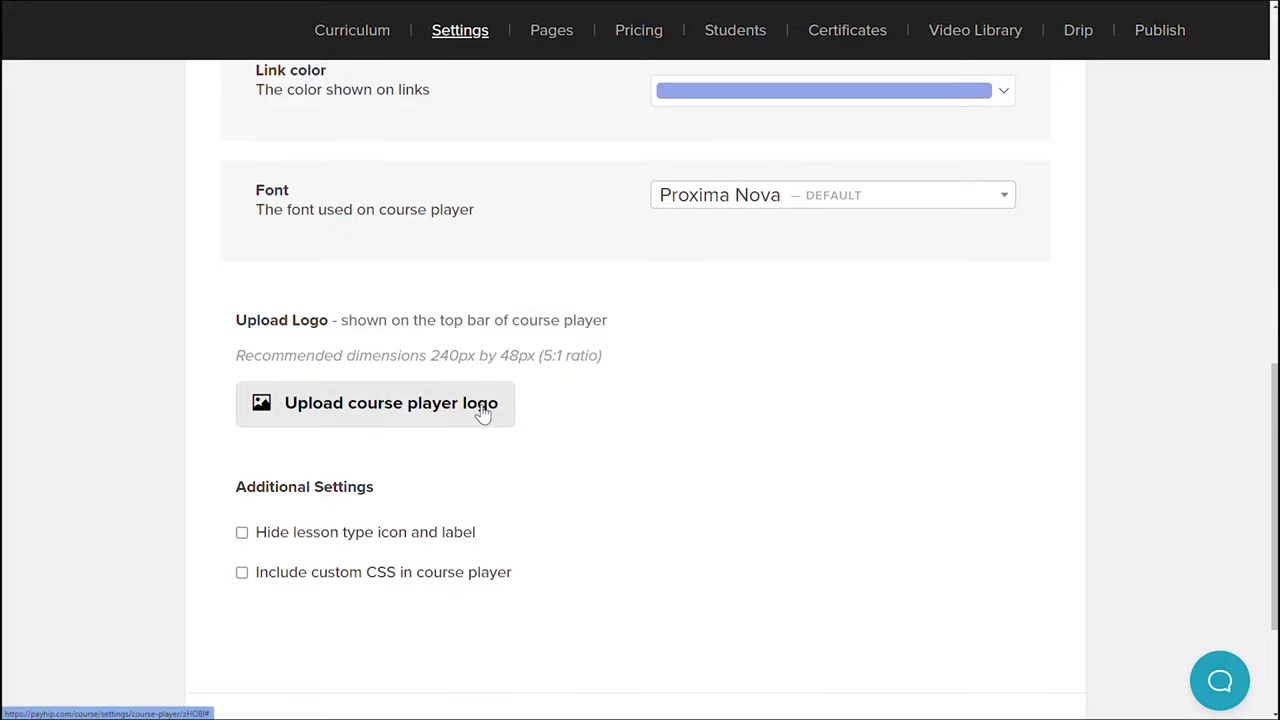
{"action": "scroll", "coordinate": [943, 437], "scroll_direction": "up", "scroll_amount": 10}
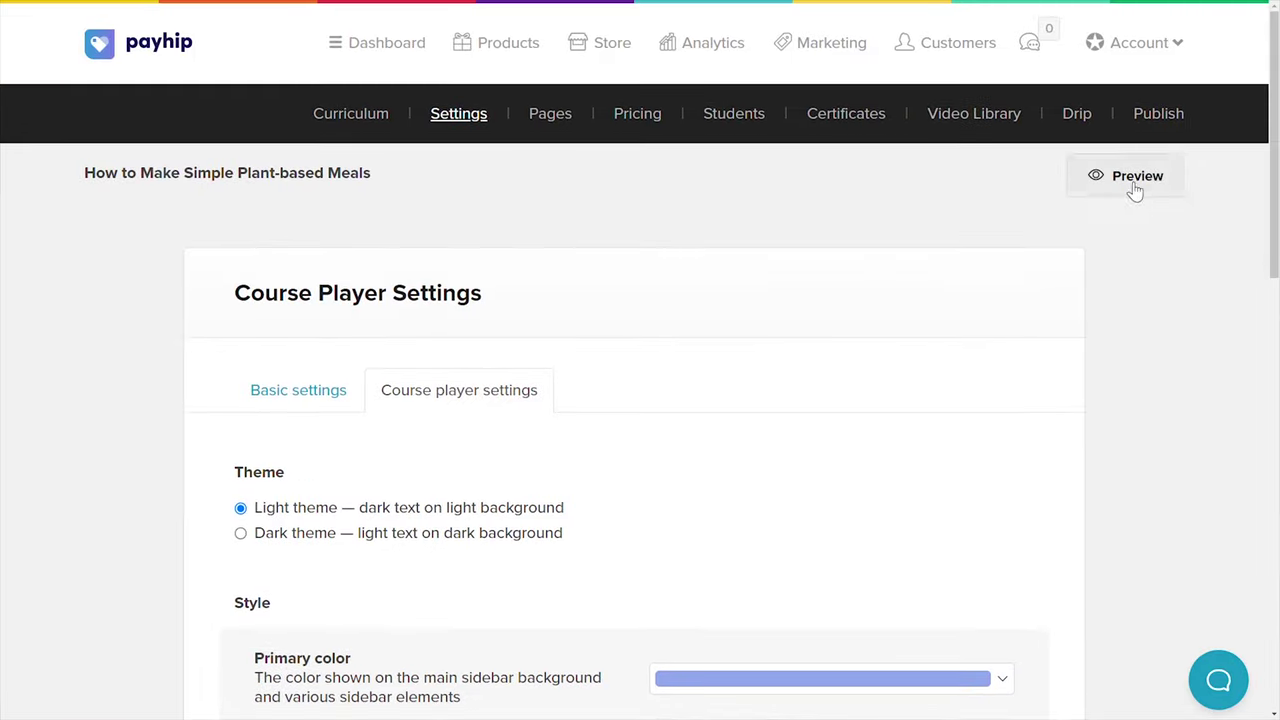
{"action": "left_click", "coordinate": [1134, 191]}
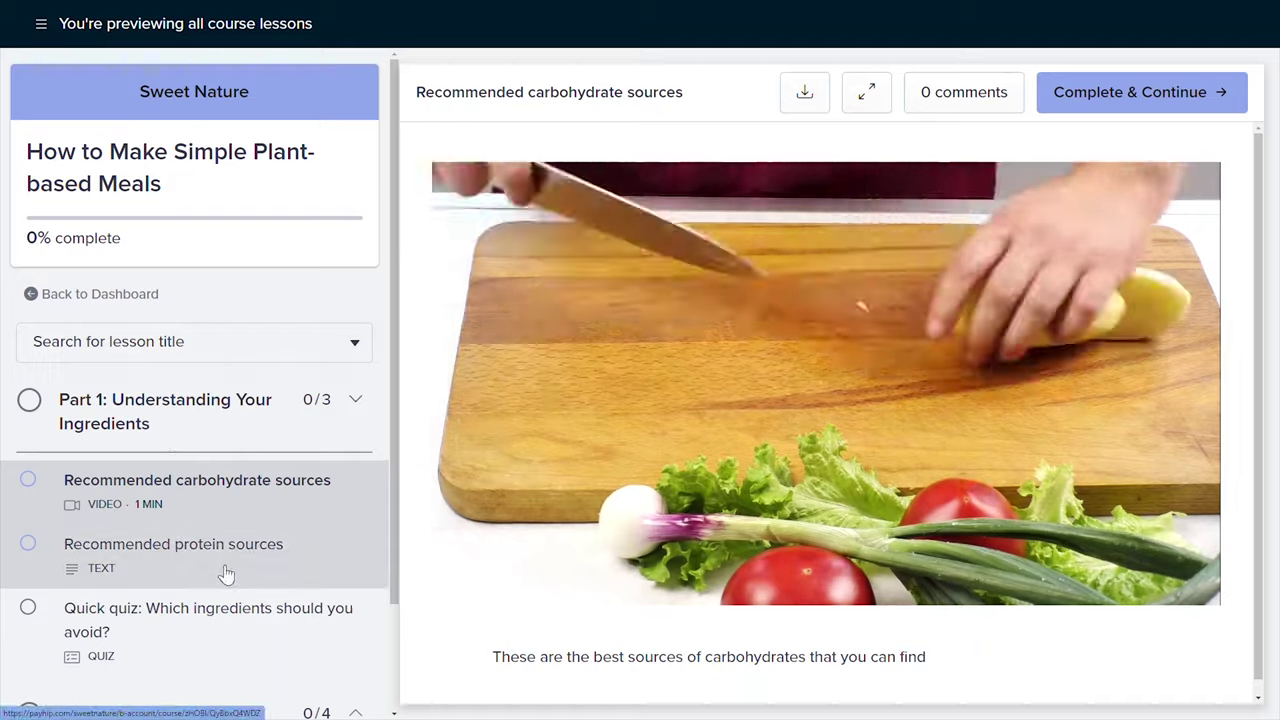
Open the 'Recommended protein sources' lesson from the preview sidebar
{"action": "left_click", "coordinate": [329, 543]}
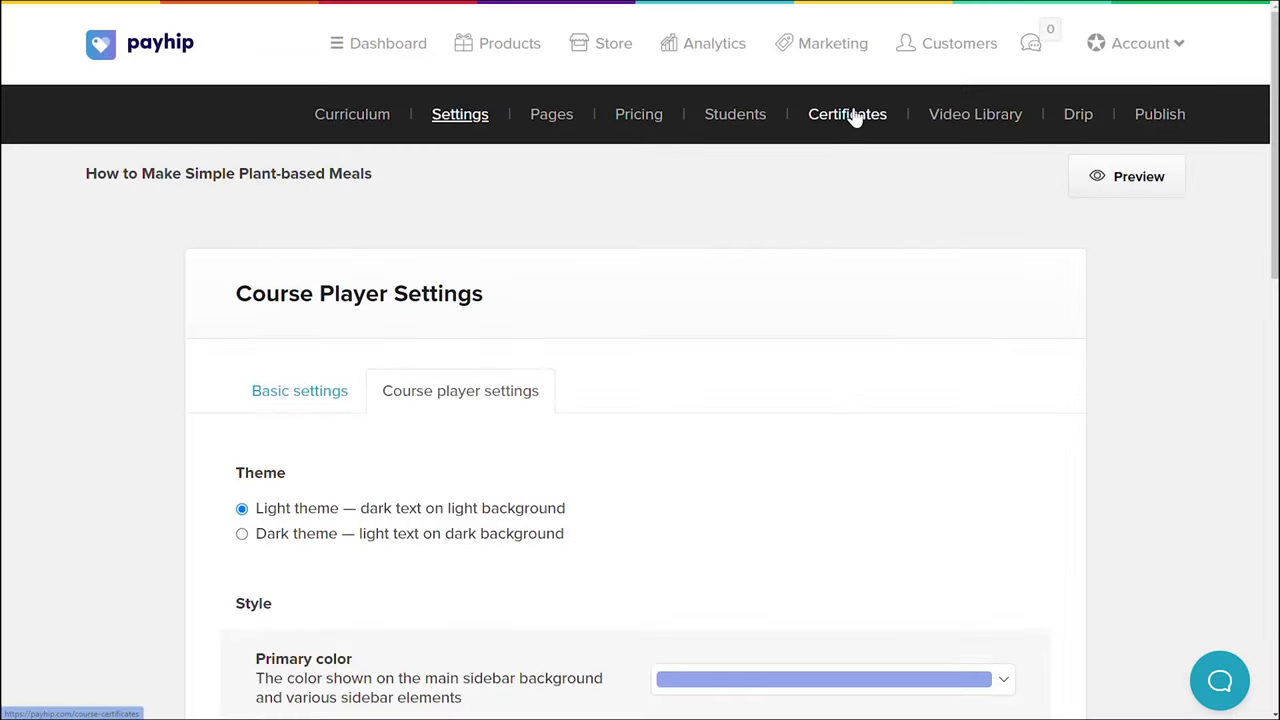
Create an Alchemy-themed 'Certificate of Completion: How to make simple plant-based meals' and assign it to the course
{"action": "left_click", "coordinate": [852, 118]}
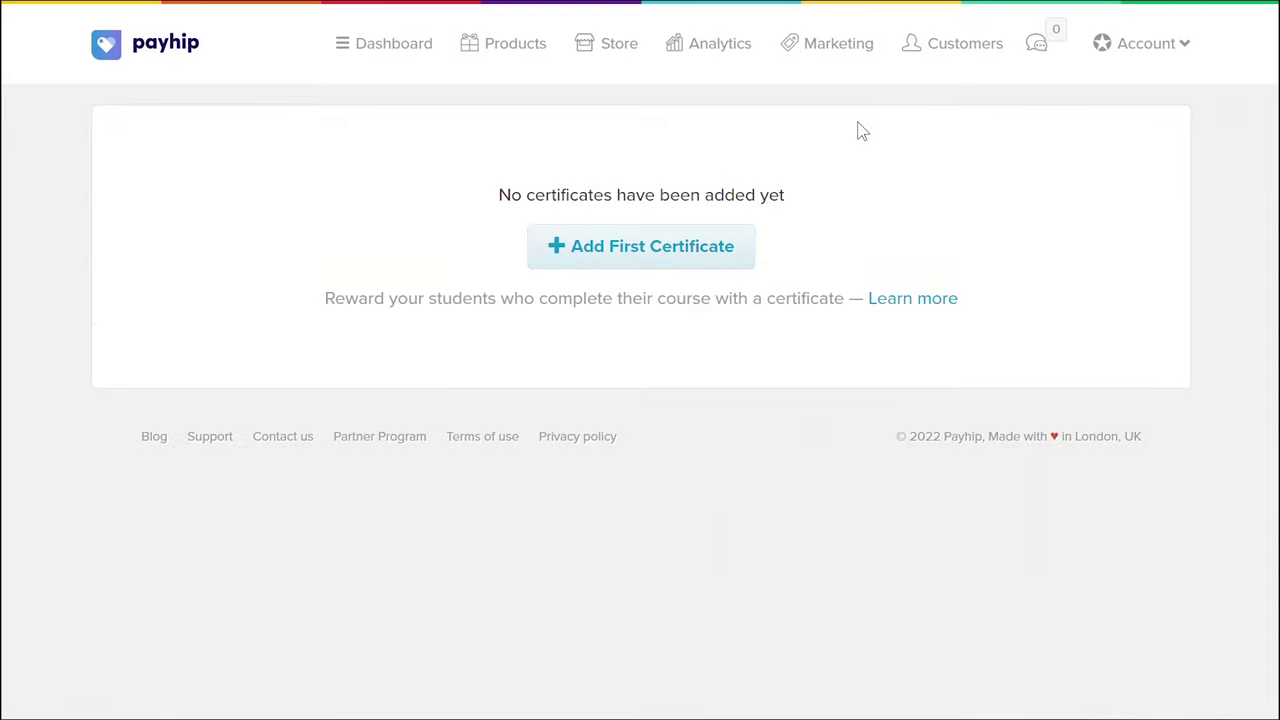
{"action": "left_click", "coordinate": [634, 258]}
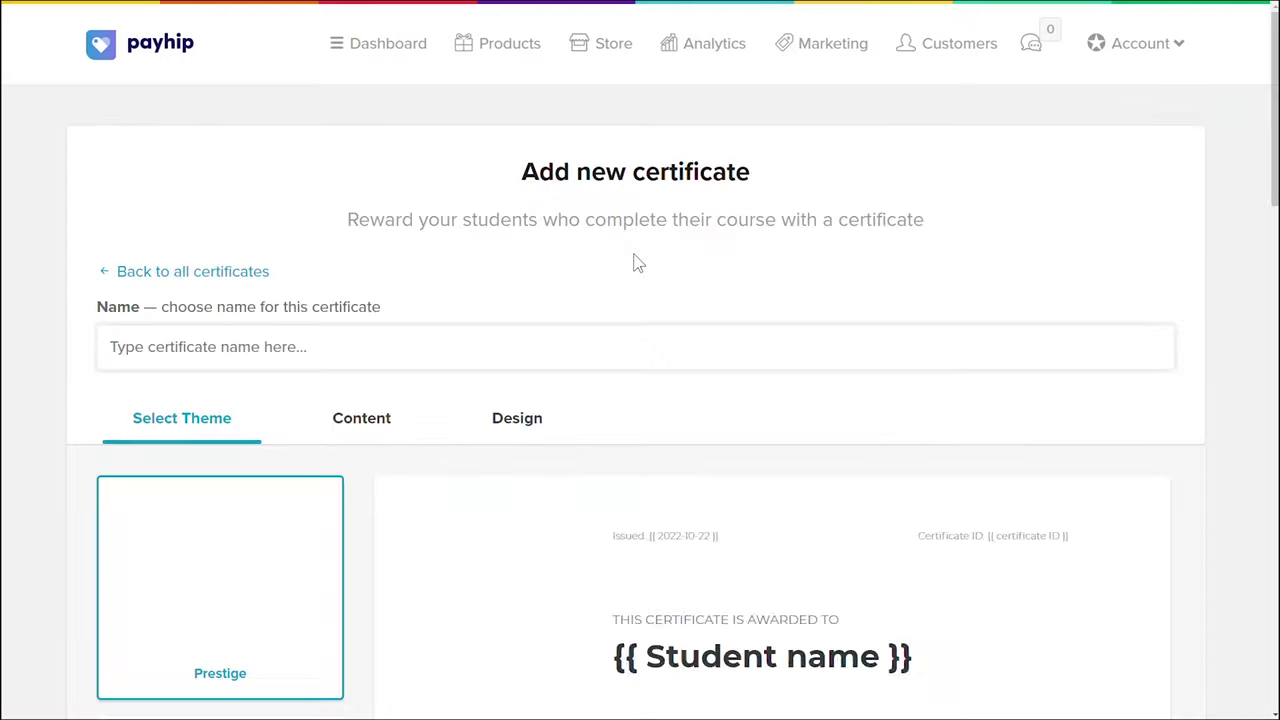
{"action": "left_click", "coordinate": [444, 346]}
{"action": "type", "text": "Certificate of C"}
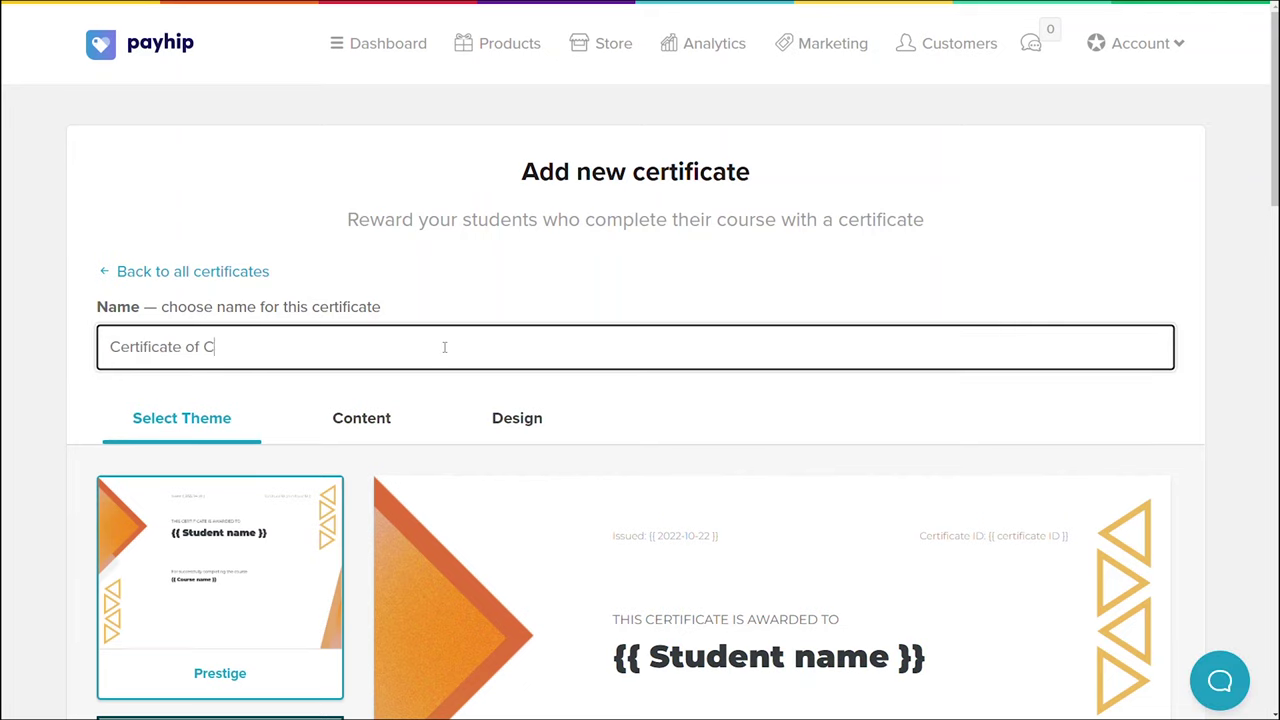
{"action": "type", "text": "ompletion: How to make simple plant-based meals"}
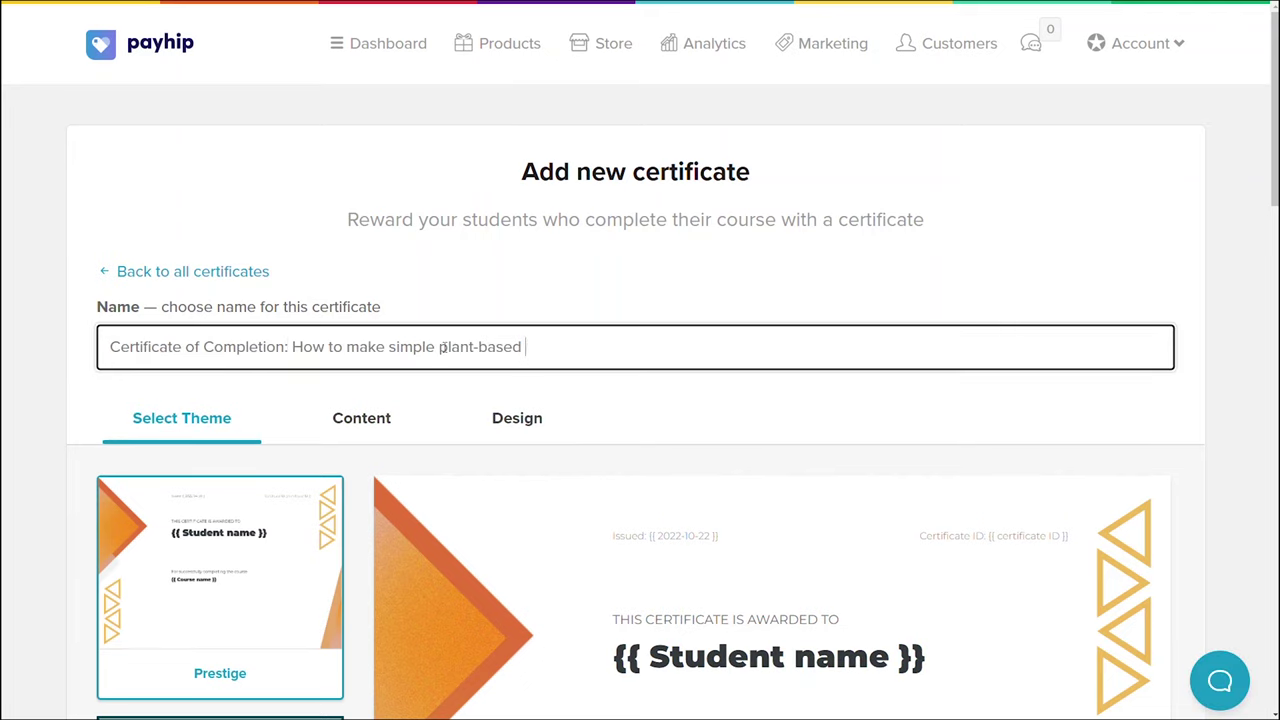
{"action": "scroll", "coordinate": [497, 308], "scroll_direction": "down", "scroll_amount": 5}
{"action": "left_click", "coordinate": [220, 514]}
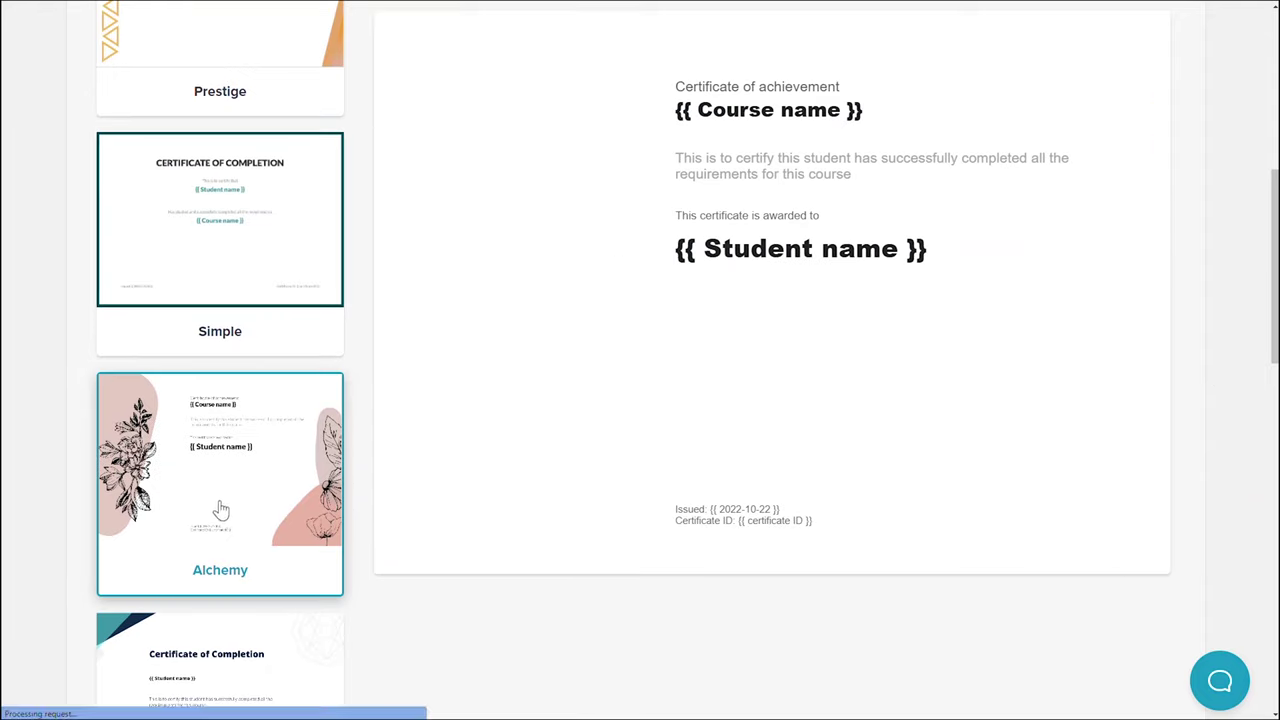
{"action": "scroll", "coordinate": [1253, 658], "scroll_direction": "down", "scroll_amount": 10}
{"action": "left_click", "coordinate": [152, 422]}
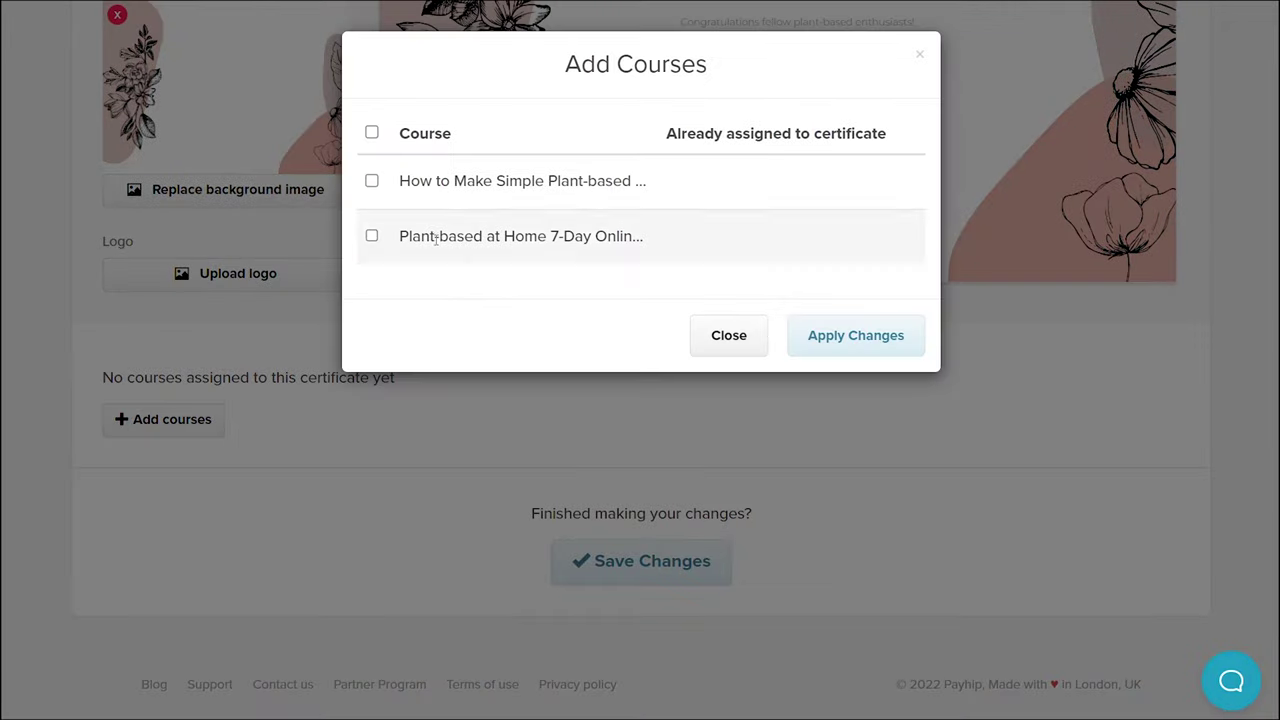
{"action": "left_click", "coordinate": [372, 182]}
{"action": "left_click", "coordinate": [831, 345]}
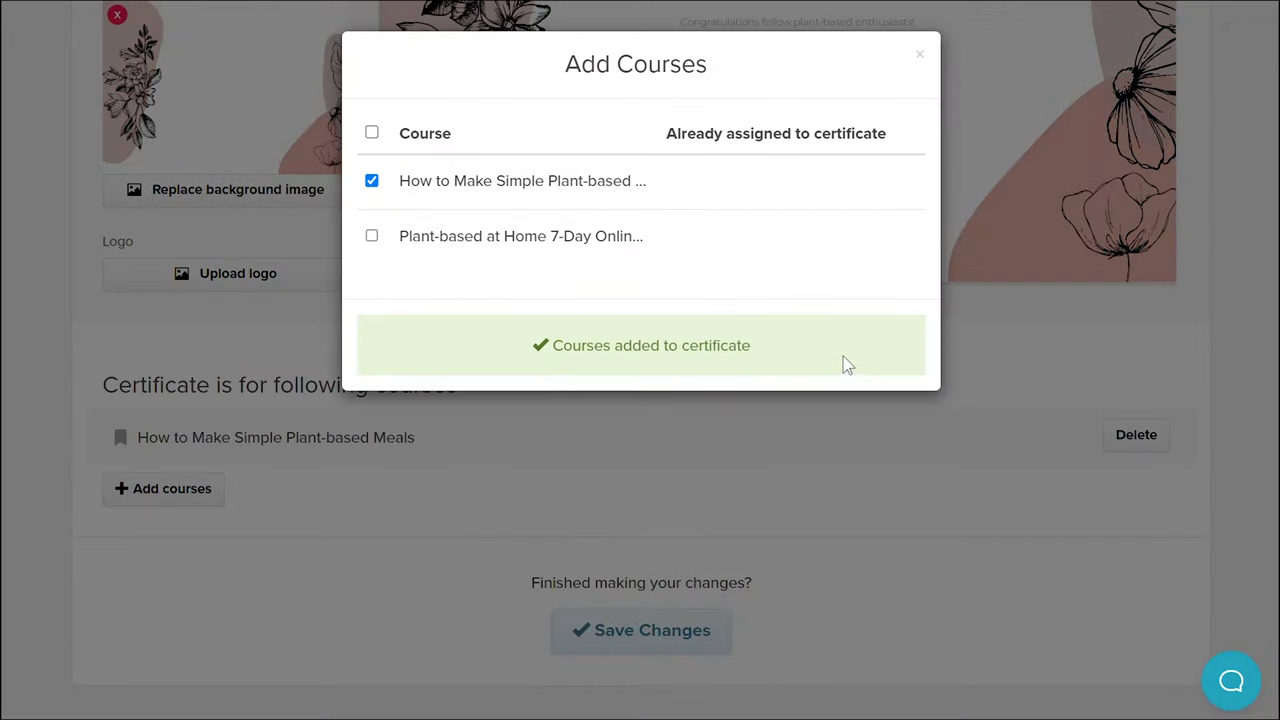
{"action": "left_click", "coordinate": [919, 56]}
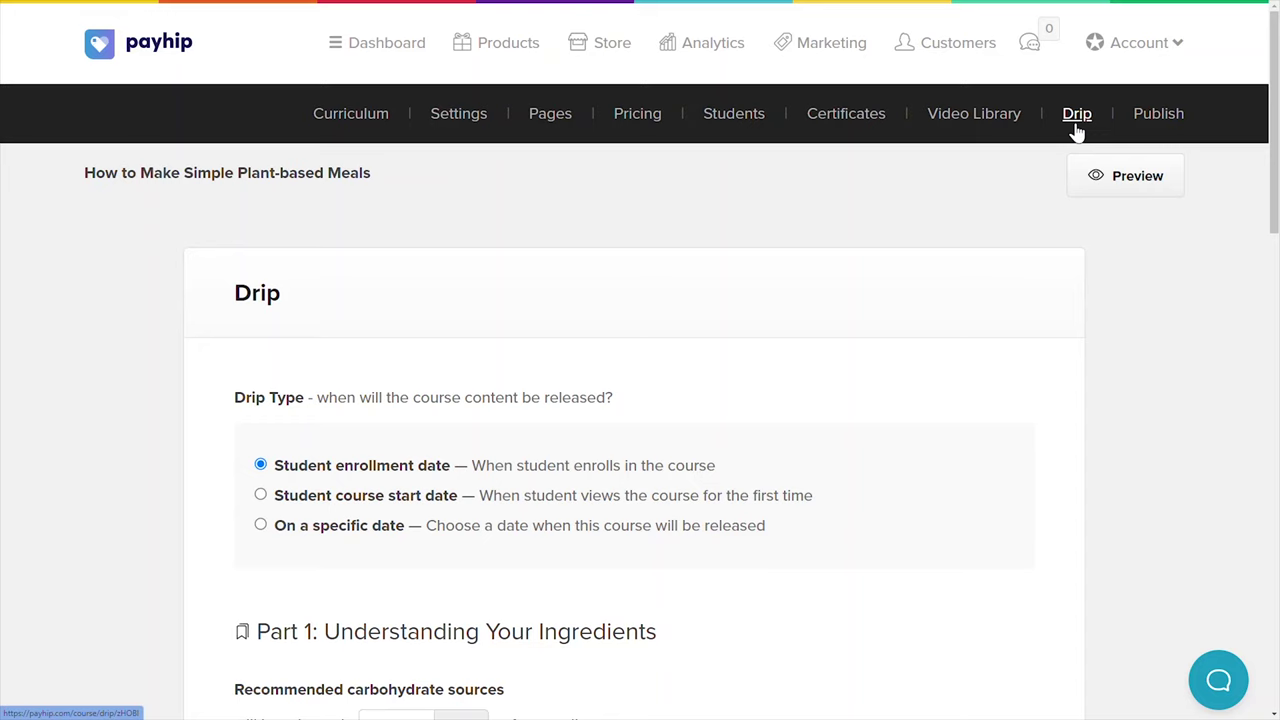
Scroll through the Drip page's lesson release options
{"action": "left_click_drag", "start_coordinate": [1274, 122], "coordinate": [1274, 219]}
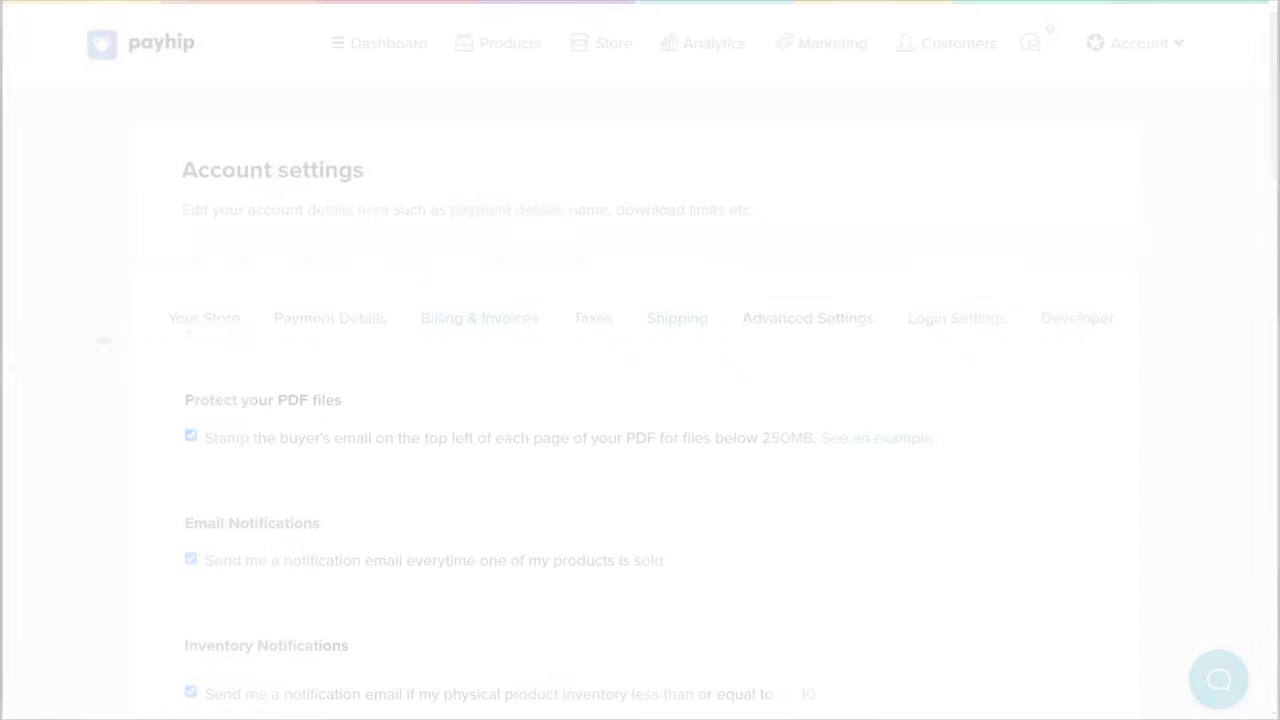
Open the account menu and scroll through the Advanced Settings options
{"action": "left_click", "coordinate": [1137, 45]}
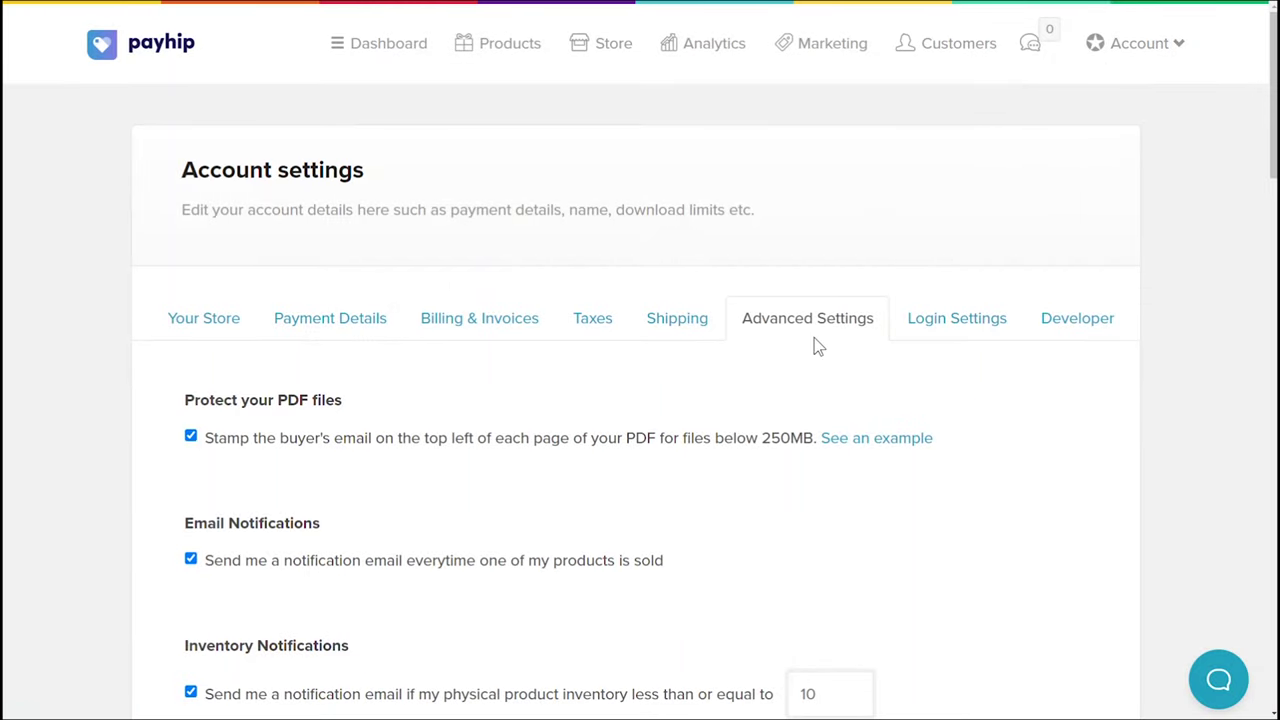
{"action": "left_click_drag", "start_coordinate": [1273, 90], "coordinate": [1273, 391]}
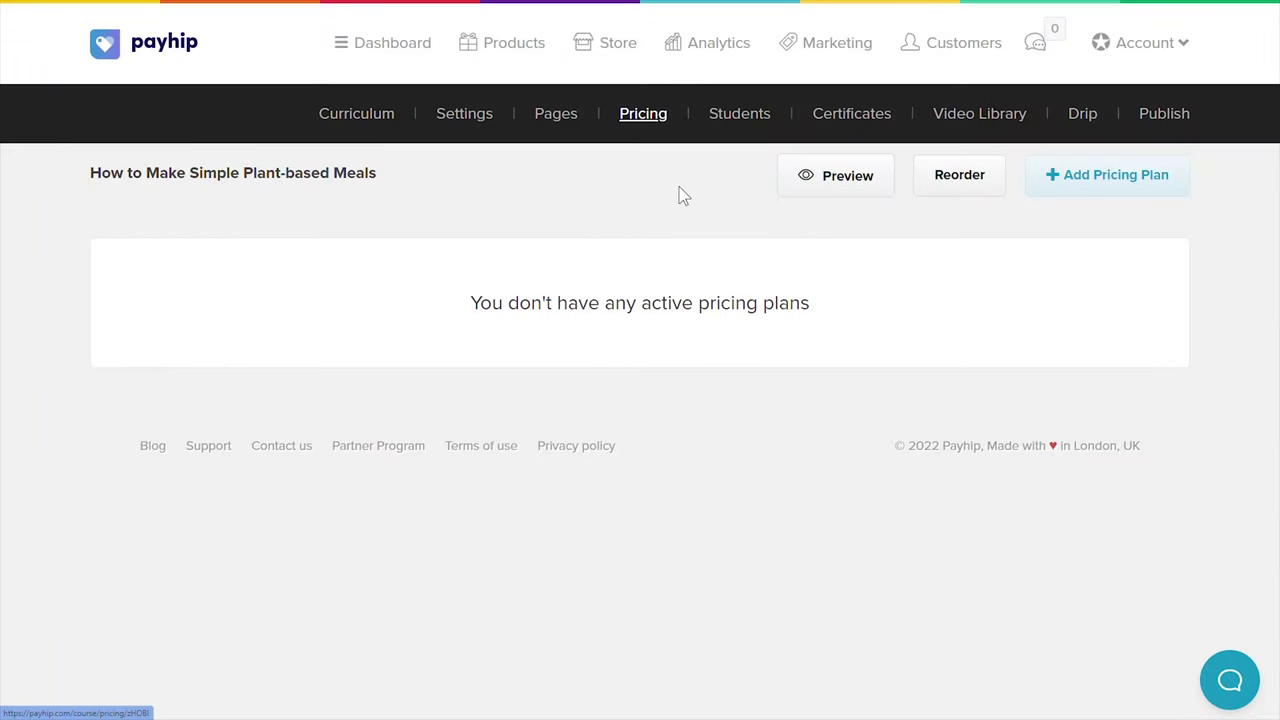
Start a new pricing plan priced at 120 and switch it to a monthly subscription
{"action": "left_click", "coordinate": [1104, 176]}
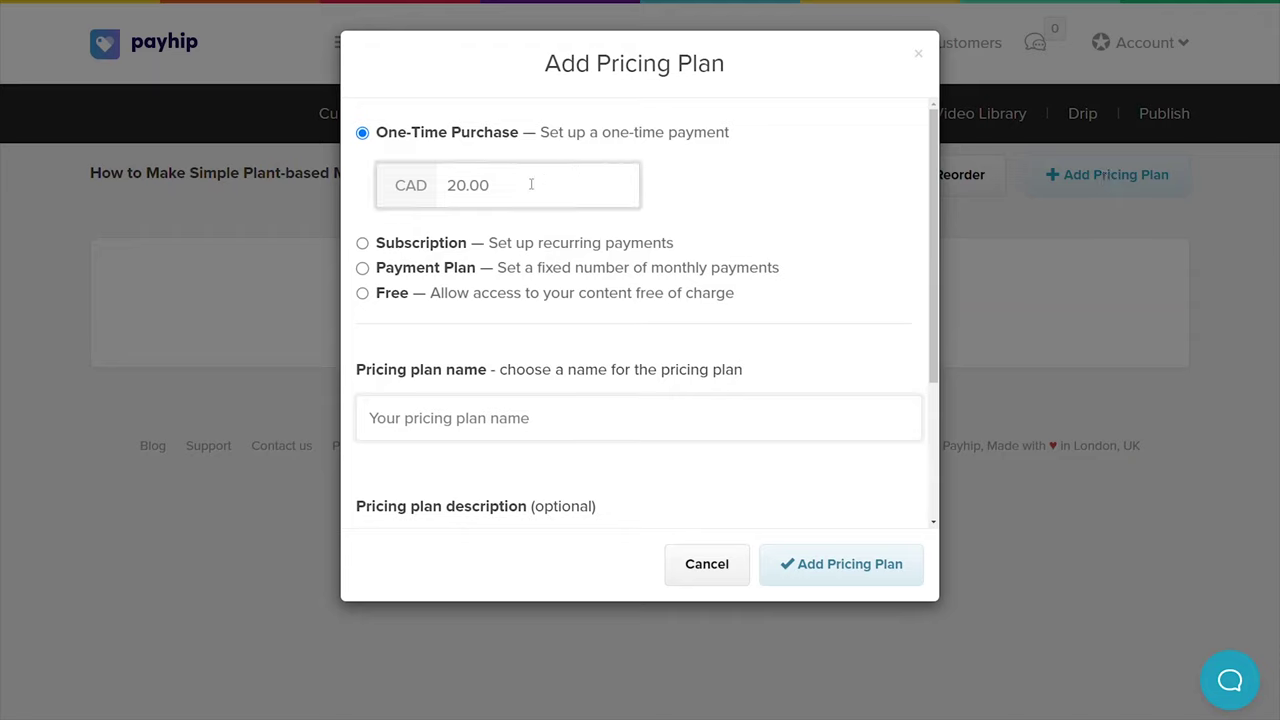
{"action": "left_click_drag", "start_coordinate": [520, 186], "coordinate": [443, 189]}
{"action": "type", "text": "120"}
{"action": "left_click", "coordinate": [362, 245]}
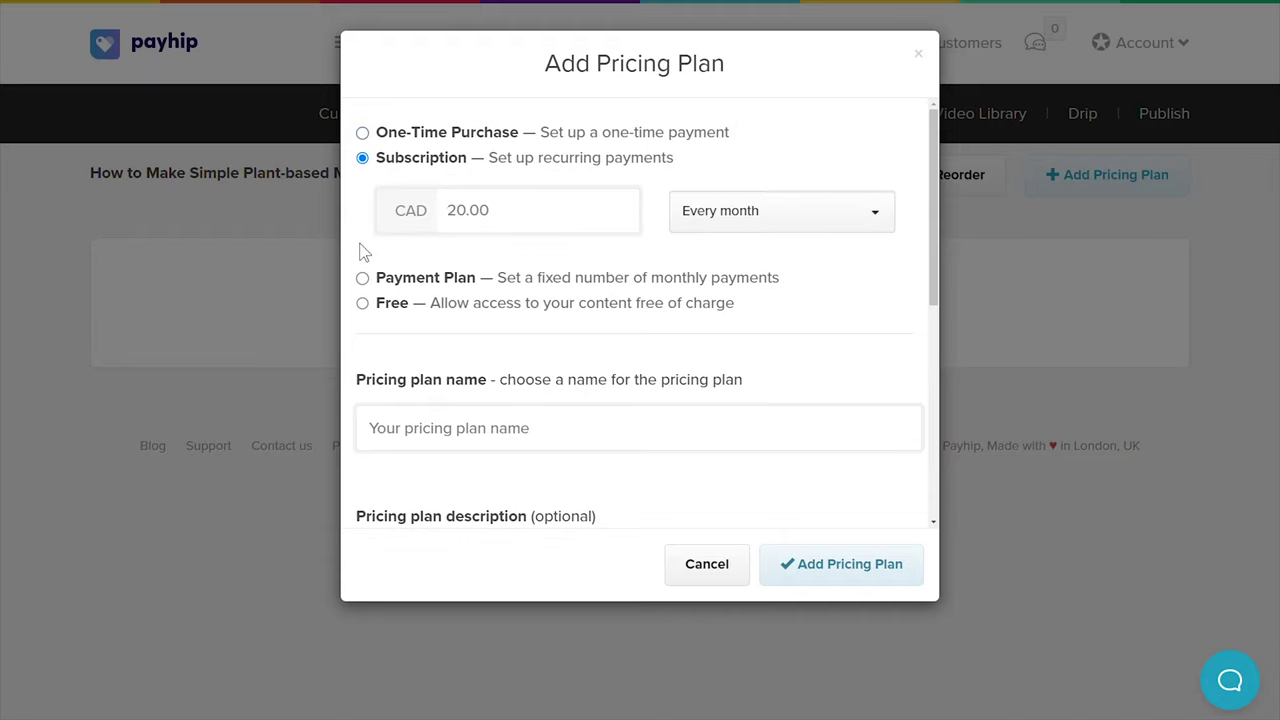
{"action": "left_click", "coordinate": [705, 228]}
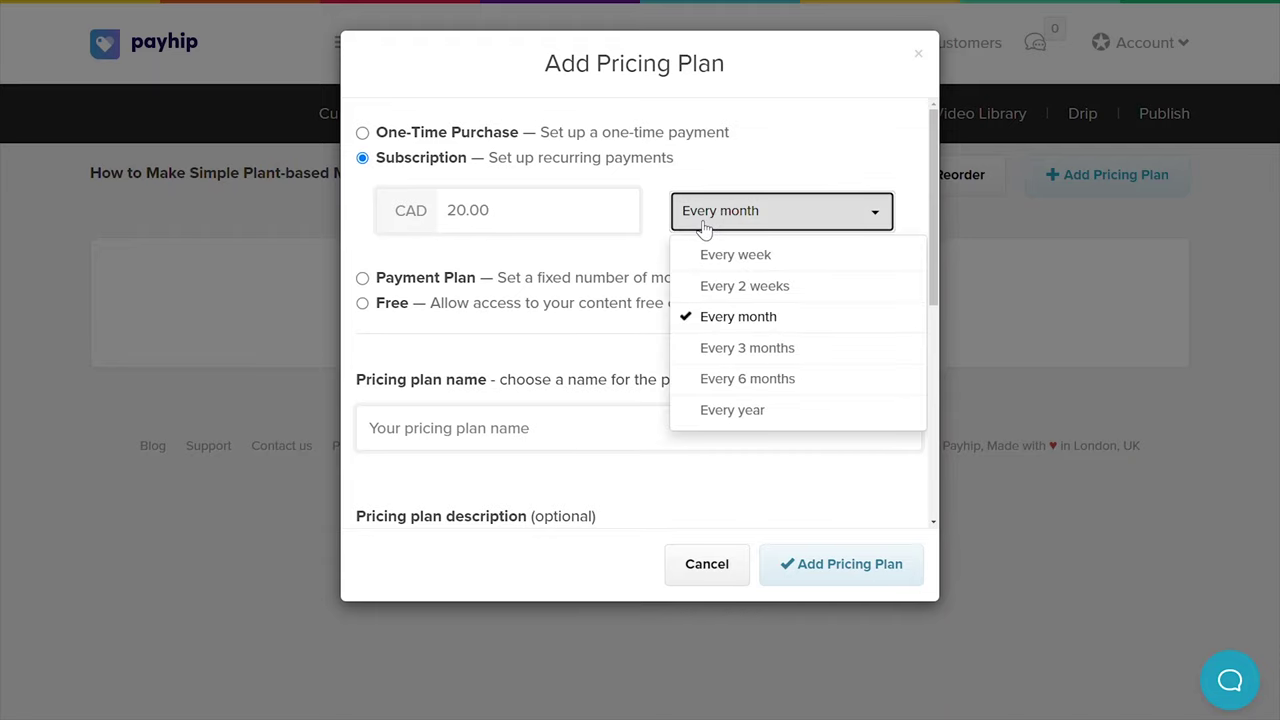
{"action": "left_click", "coordinate": [729, 318]}
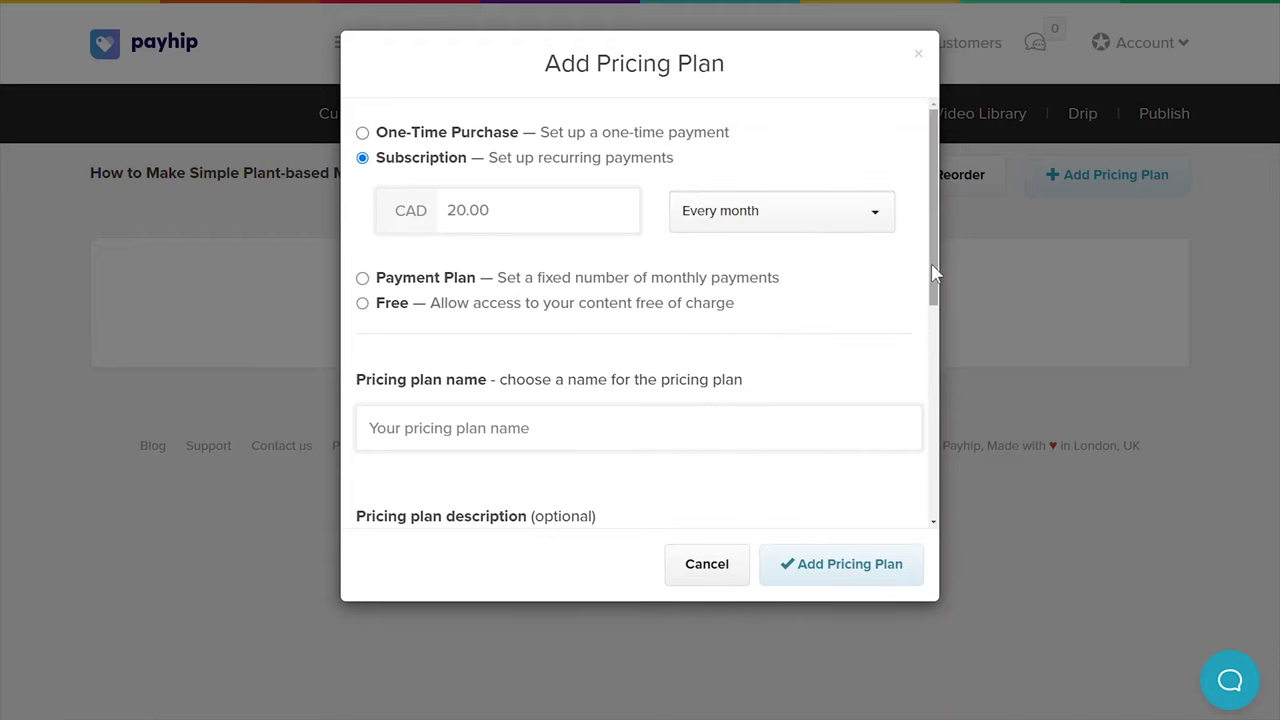
Leave the free trial off and set a custom first subscription payment of CAD 100
{"action": "left_click_drag", "start_coordinate": [931, 271], "coordinate": [954, 482]}
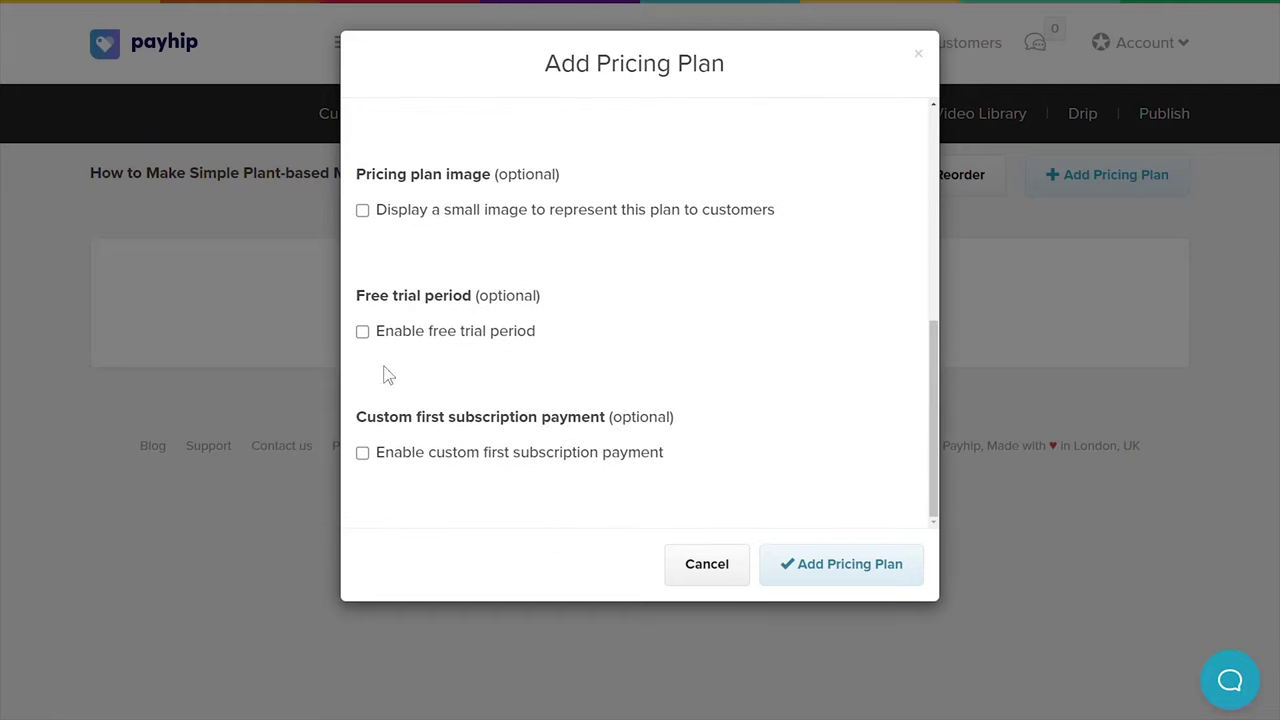
{"action": "left_click", "coordinate": [362, 331]}
{"action": "left_click", "coordinate": [362, 333]}
{"action": "left_click", "coordinate": [363, 455]}
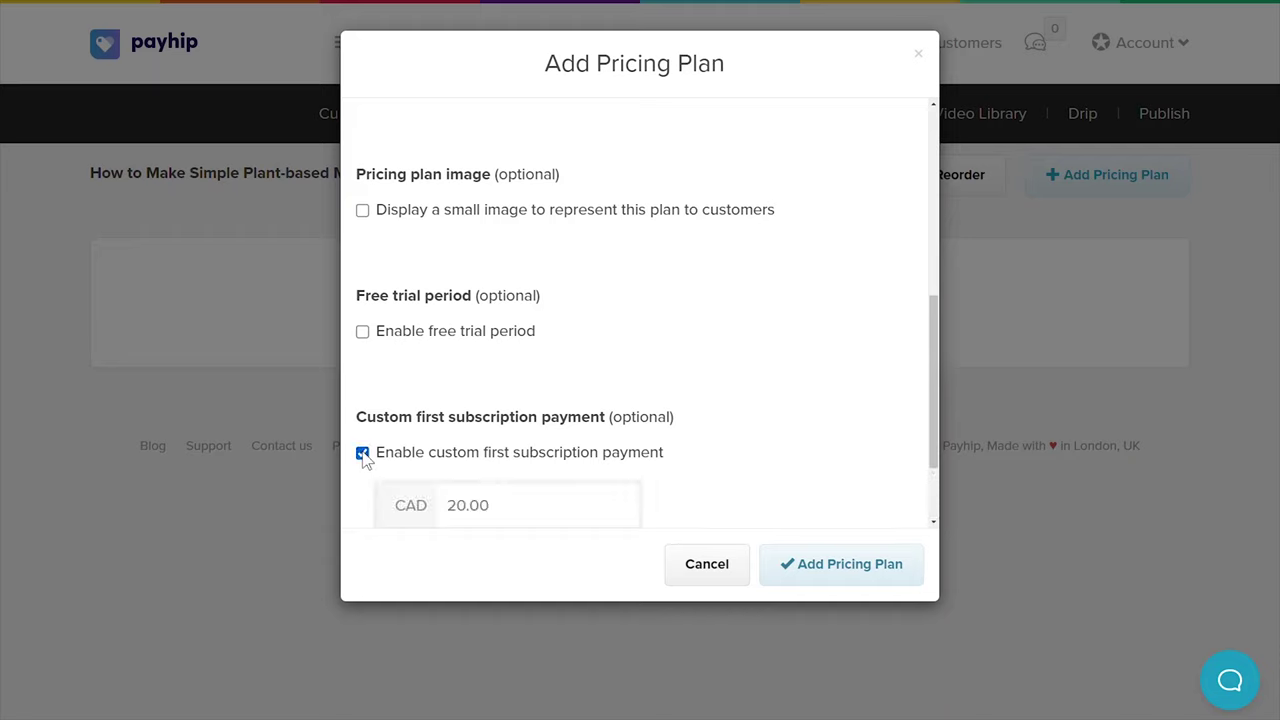
{"action": "left_click_drag", "start_coordinate": [509, 509], "coordinate": [395, 506]}
{"action": "type", "text": "100"}
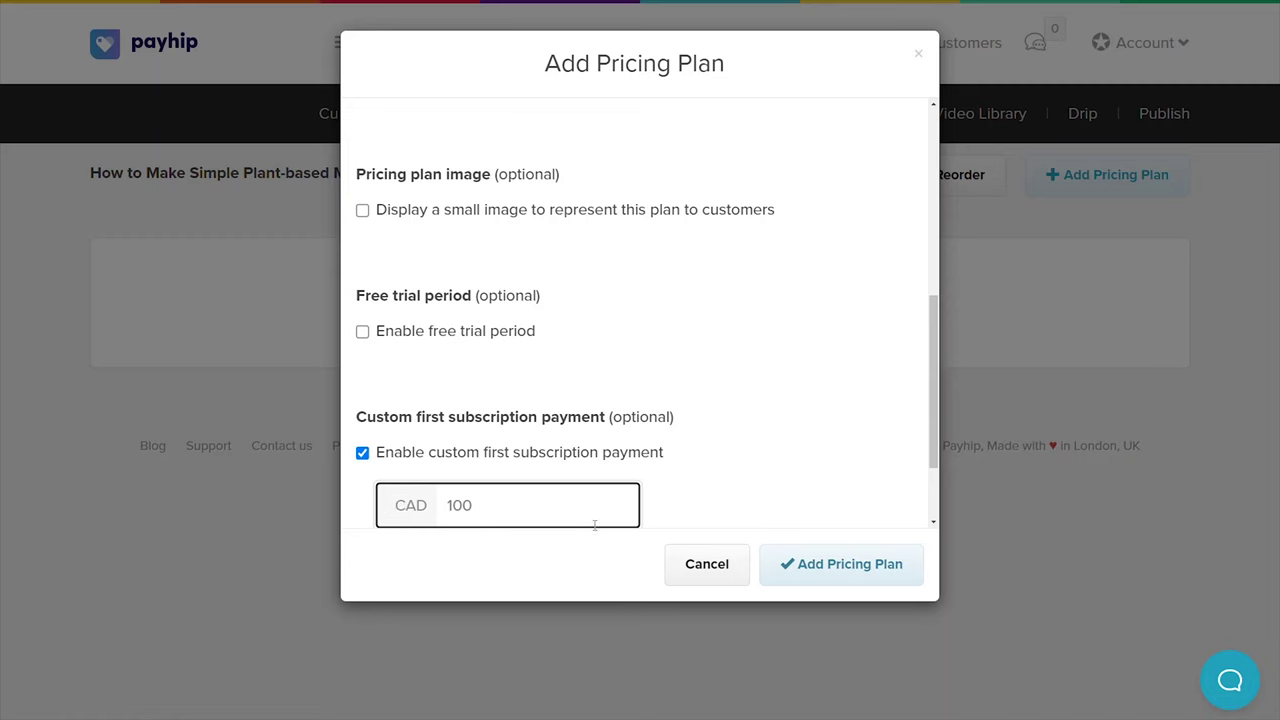
{"action": "left_click_drag", "start_coordinate": [932, 446], "coordinate": [921, 232]}
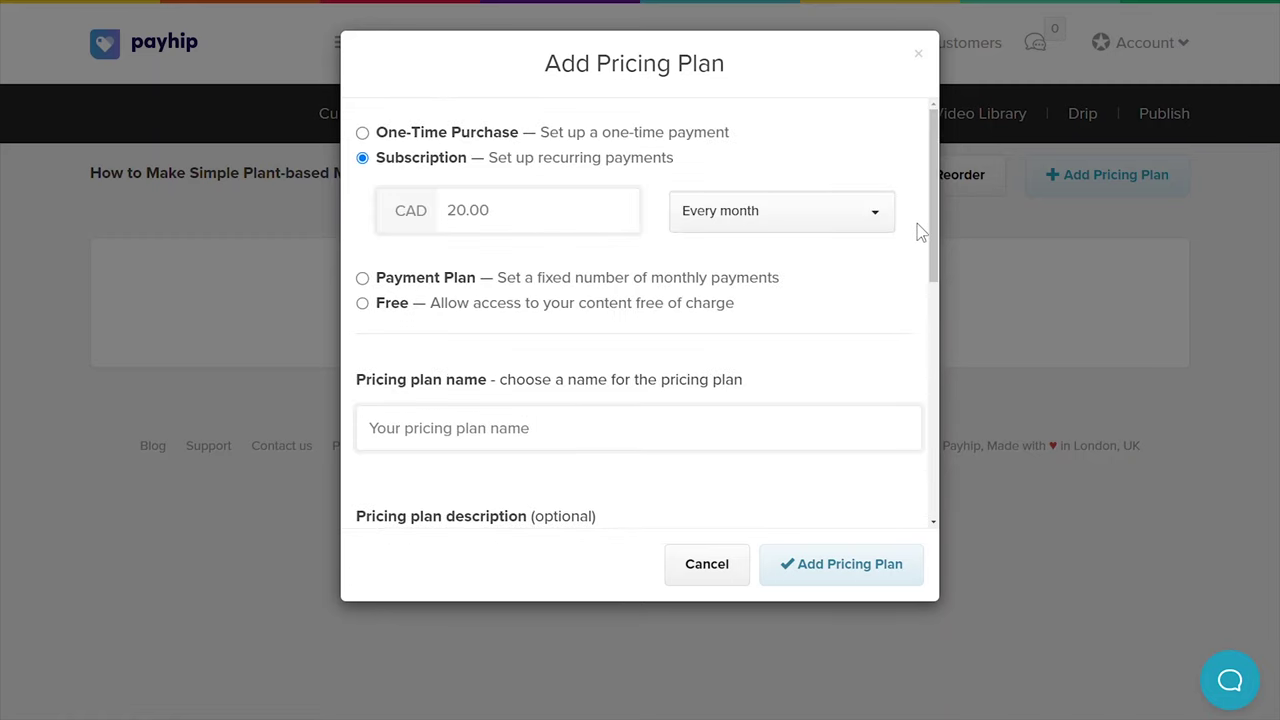
Switch the plan to a Payment Plan of 12 monthly payments
{"action": "left_click", "coordinate": [362, 279]}
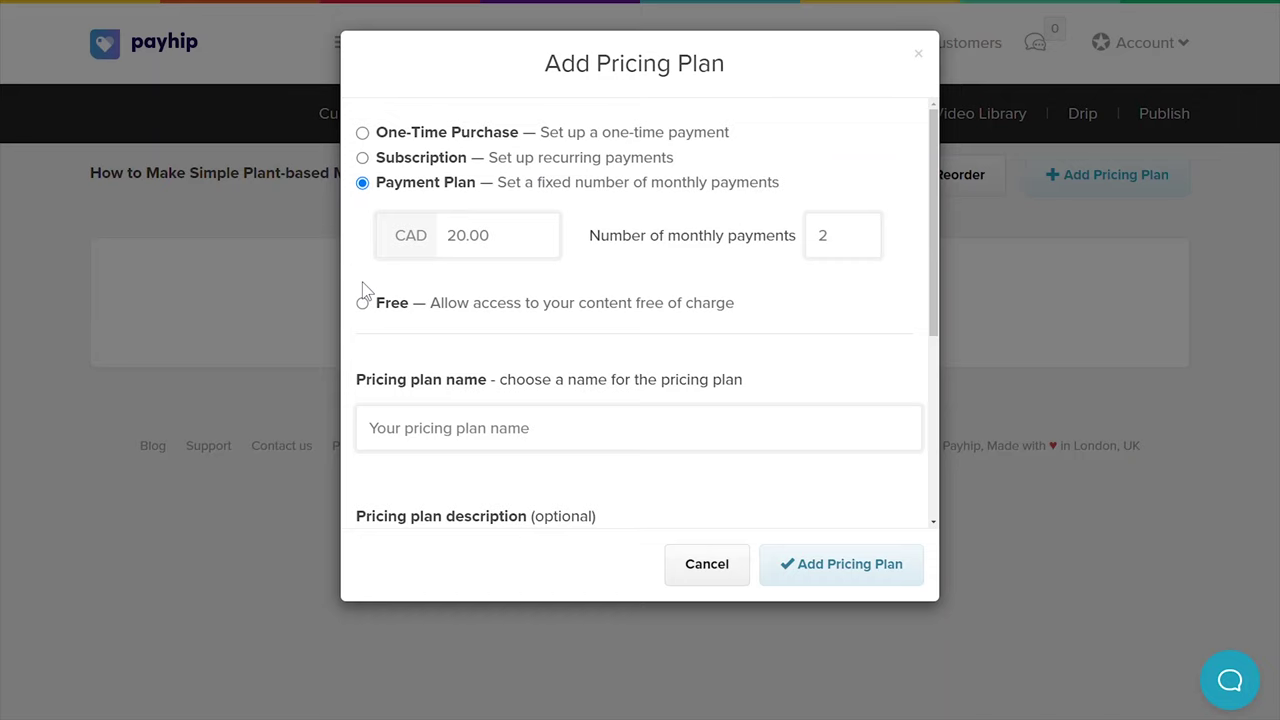
{"action": "left_click", "coordinate": [826, 236]}
{"action": "key", "text": "BackSpace"}
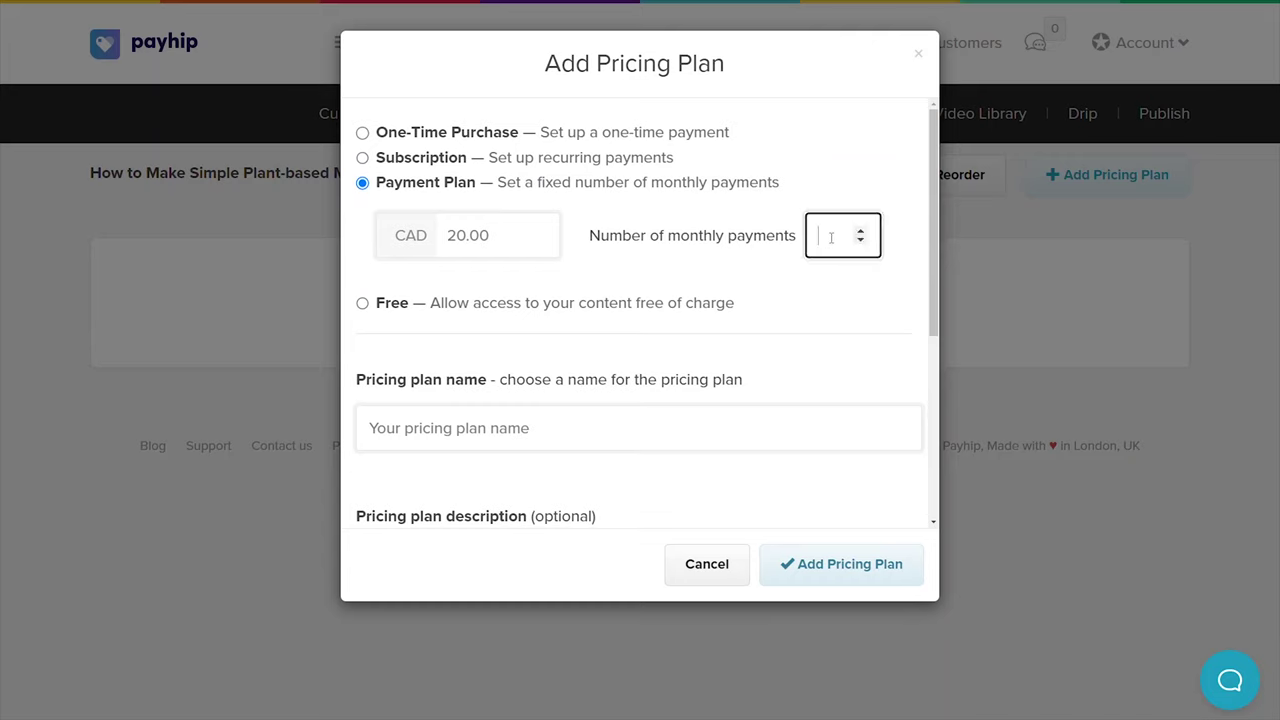
{"action": "type", "text": "12"}
{"action": "left_click", "coordinate": [912, 236]}
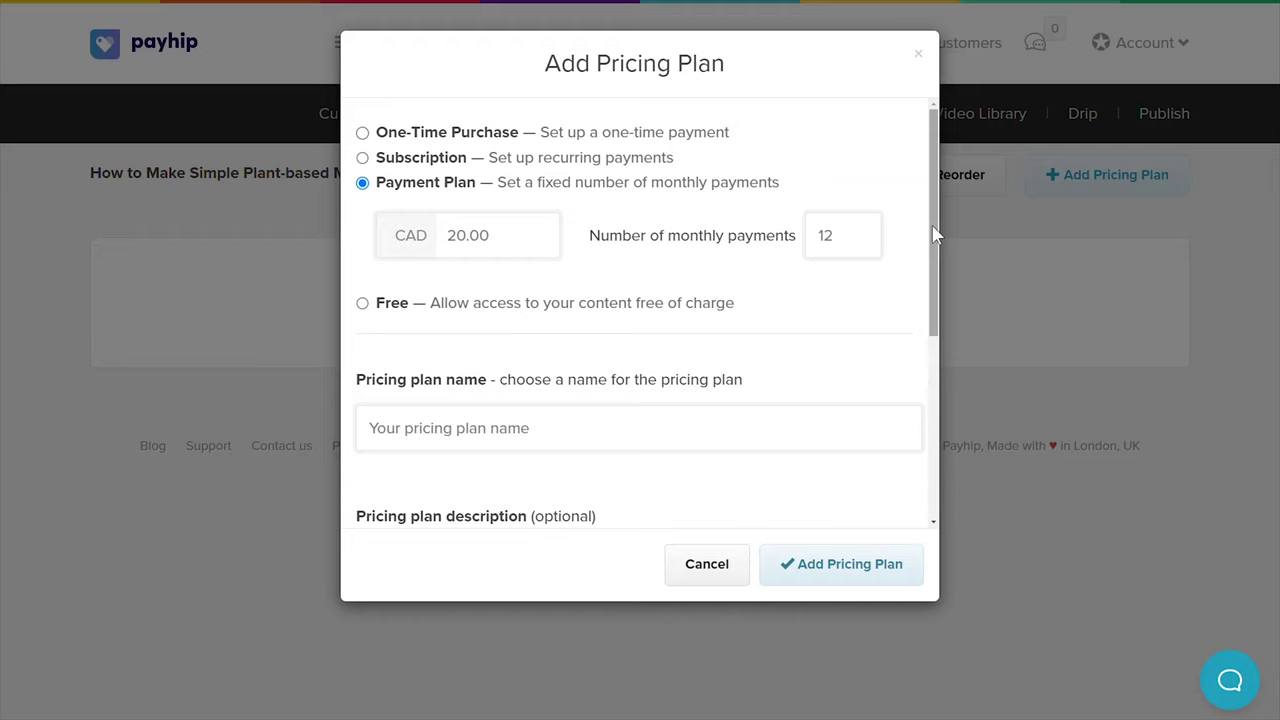
{"action": "left_click_drag", "start_coordinate": [936, 234], "coordinate": [788, 468]}
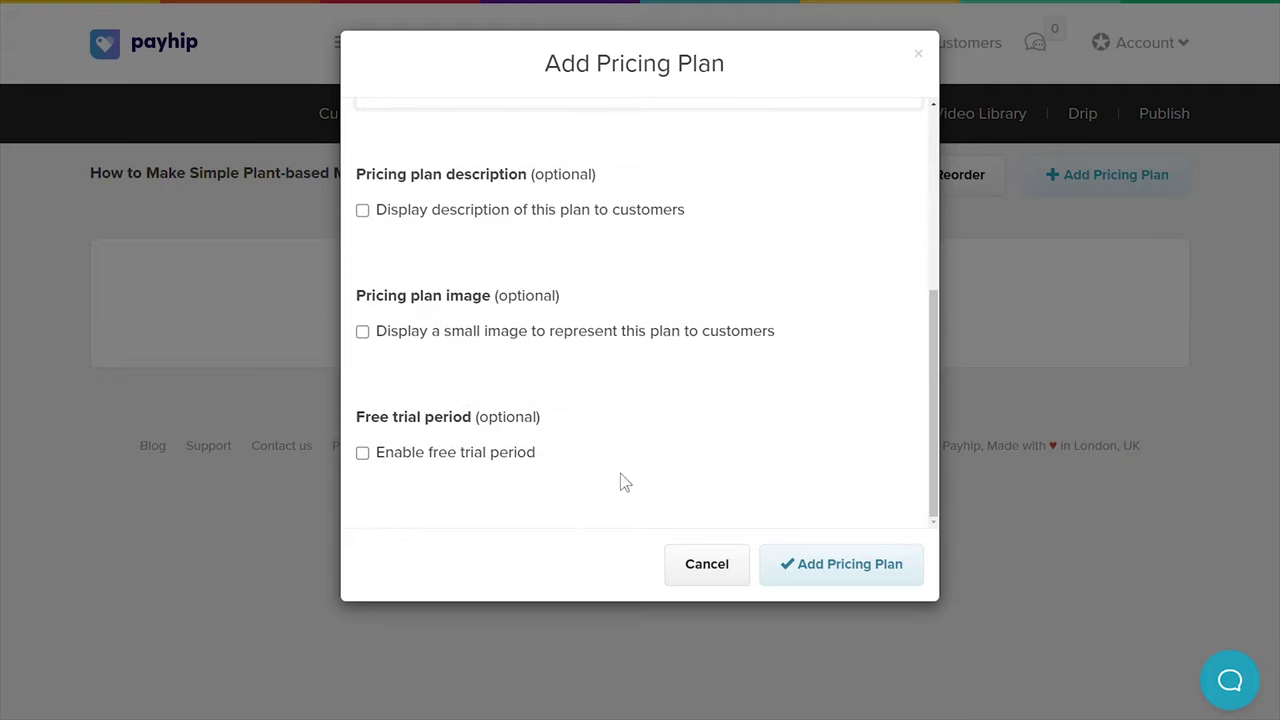
Try the free trial and Free pricing, then discard the plan without adding it
{"action": "left_click", "coordinate": [362, 453]}
{"action": "left_click", "coordinate": [362, 453]}
{"action": "left_click_drag", "start_coordinate": [935, 475], "coordinate": [940, 260]}
{"action": "left_click", "coordinate": [363, 305]}
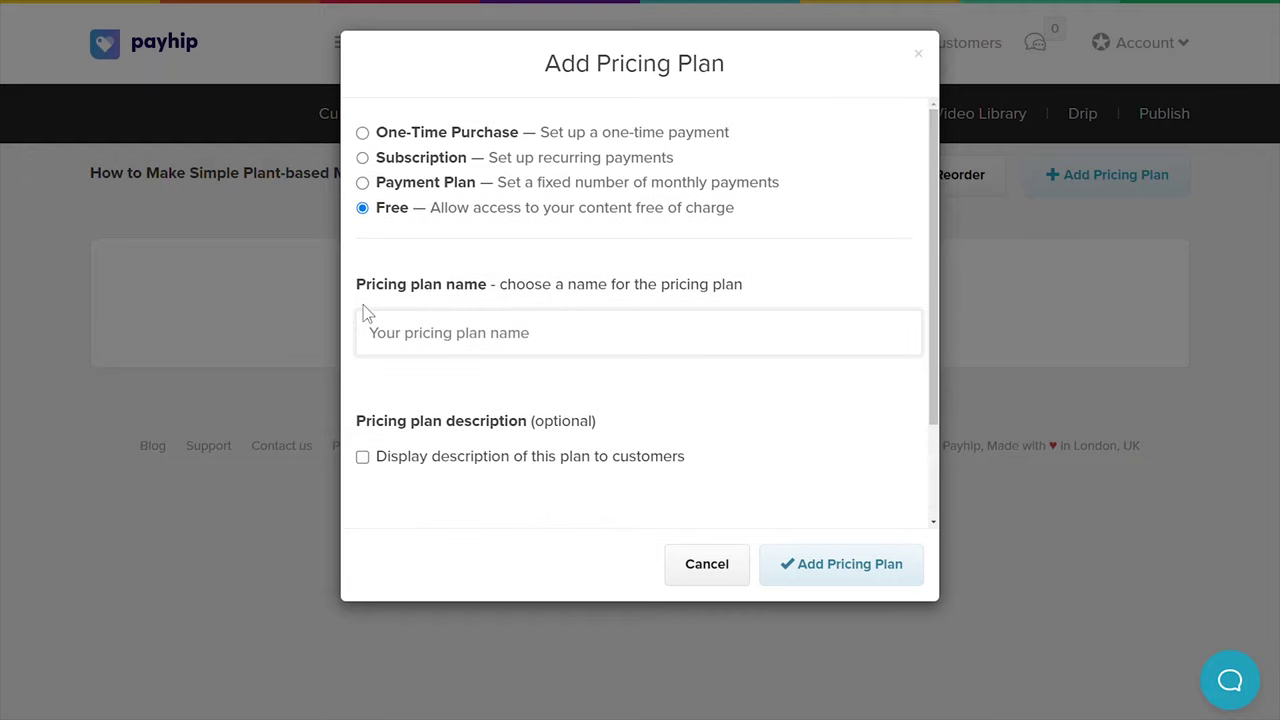
{"action": "left_click", "coordinate": [312, 310]}
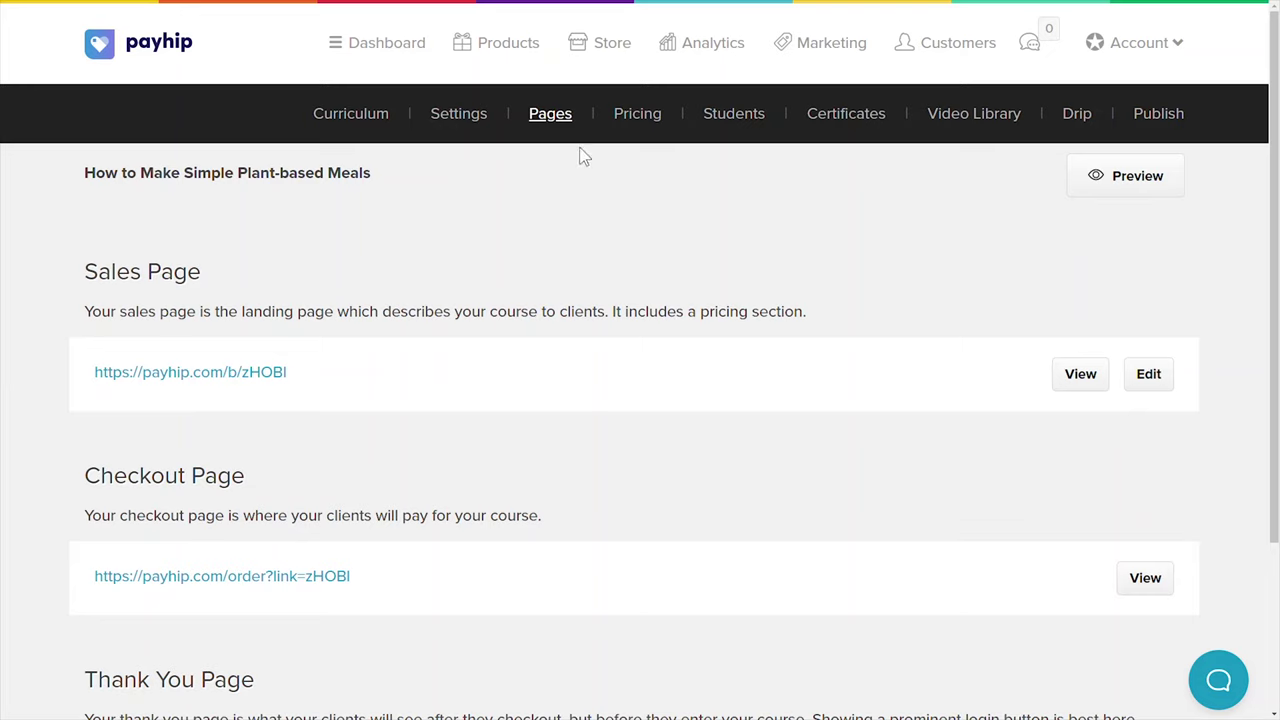
Open the sales page builder and preview Course Curriculum, Headline, Text, Testimonials and FAQs sections
{"action": "left_click_drag", "start_coordinate": [1276, 218], "coordinate": [1276, 340]}
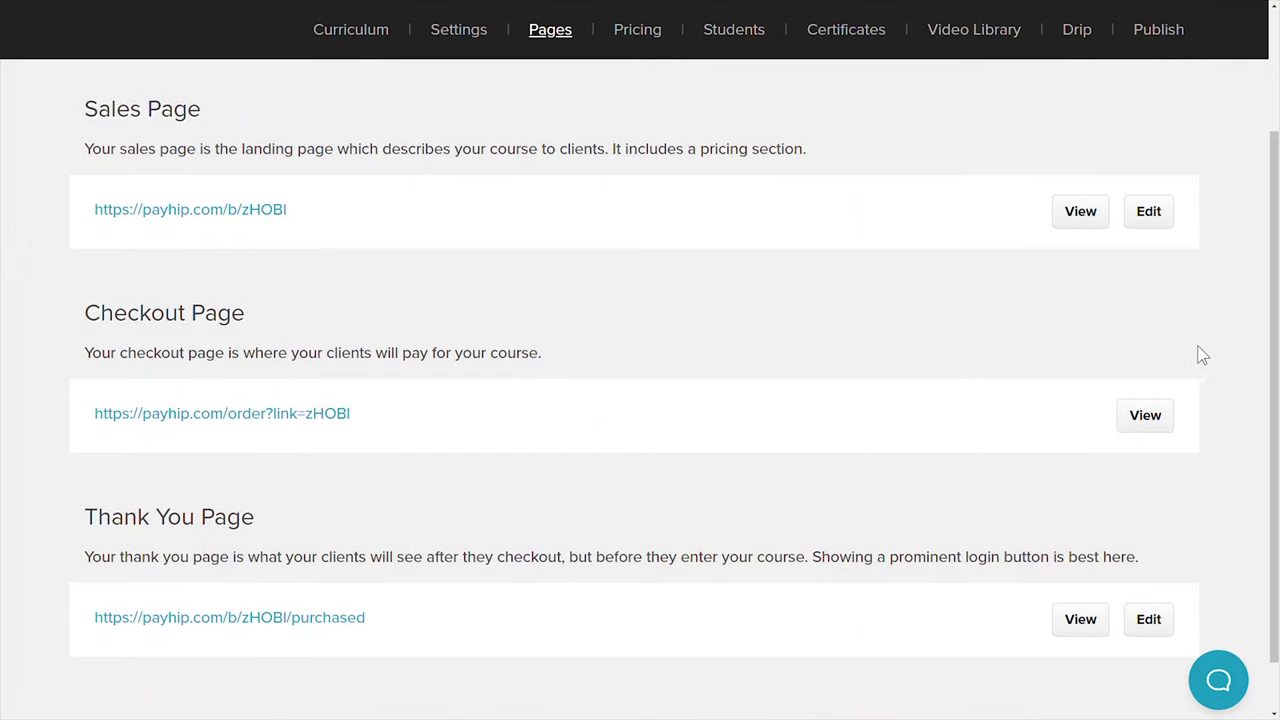
{"action": "left_click", "coordinate": [1148, 215]}
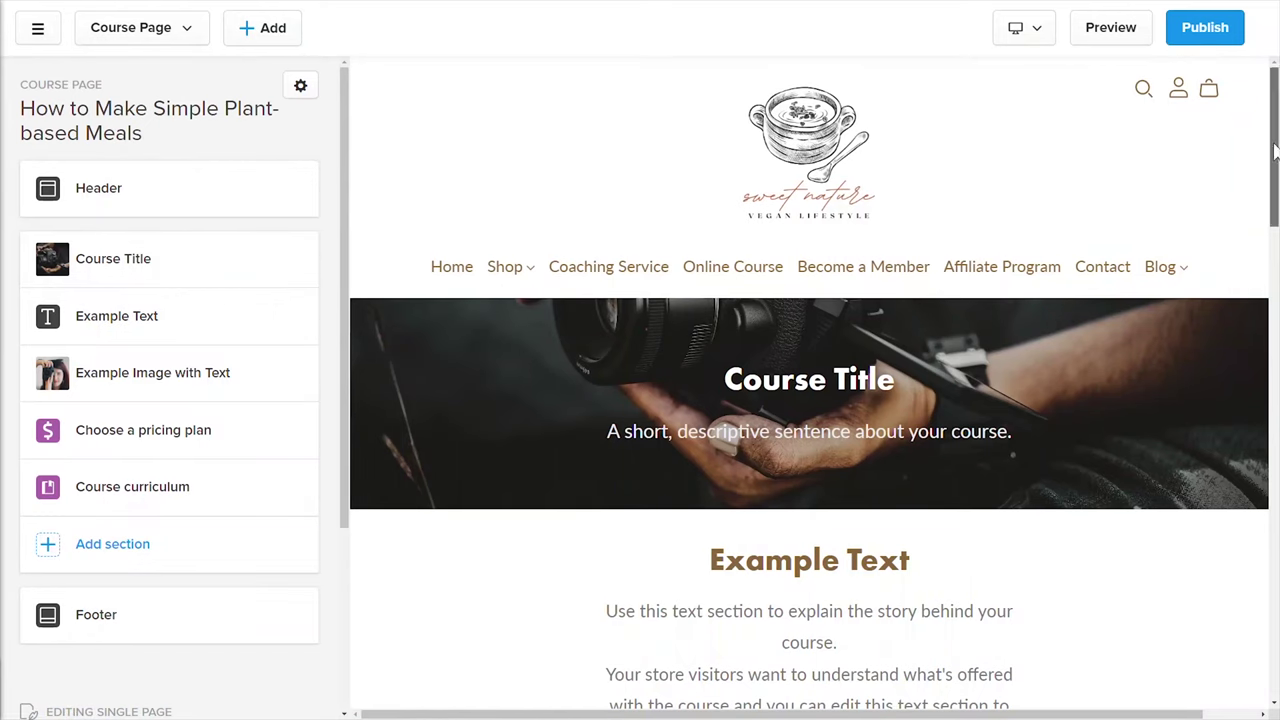
{"action": "left_click", "coordinate": [128, 551]}
{"action": "left_click", "coordinate": [298, 236]}
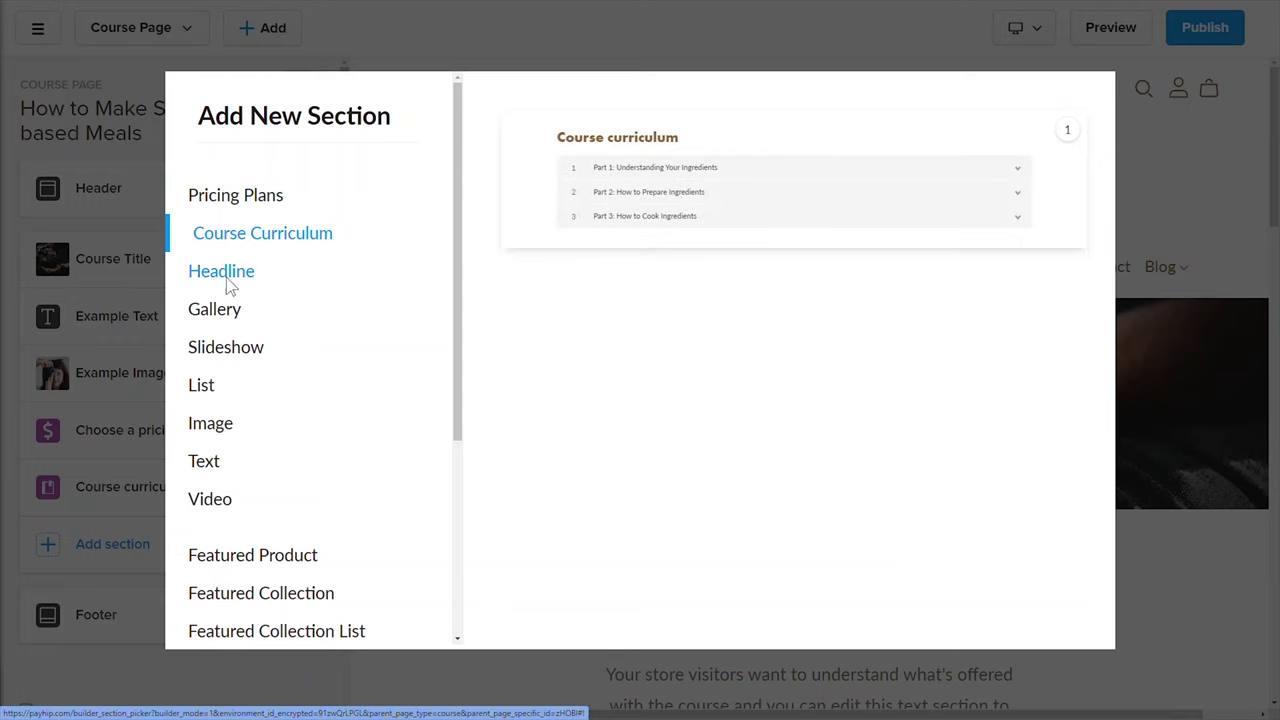
{"action": "left_click", "coordinate": [226, 284]}
{"action": "left_click", "coordinate": [207, 462]}
{"action": "left_click_drag", "start_coordinate": [462, 413], "coordinate": [443, 609]}
{"action": "left_click", "coordinate": [200, 431]}
{"action": "left_click", "coordinate": [213, 569]}
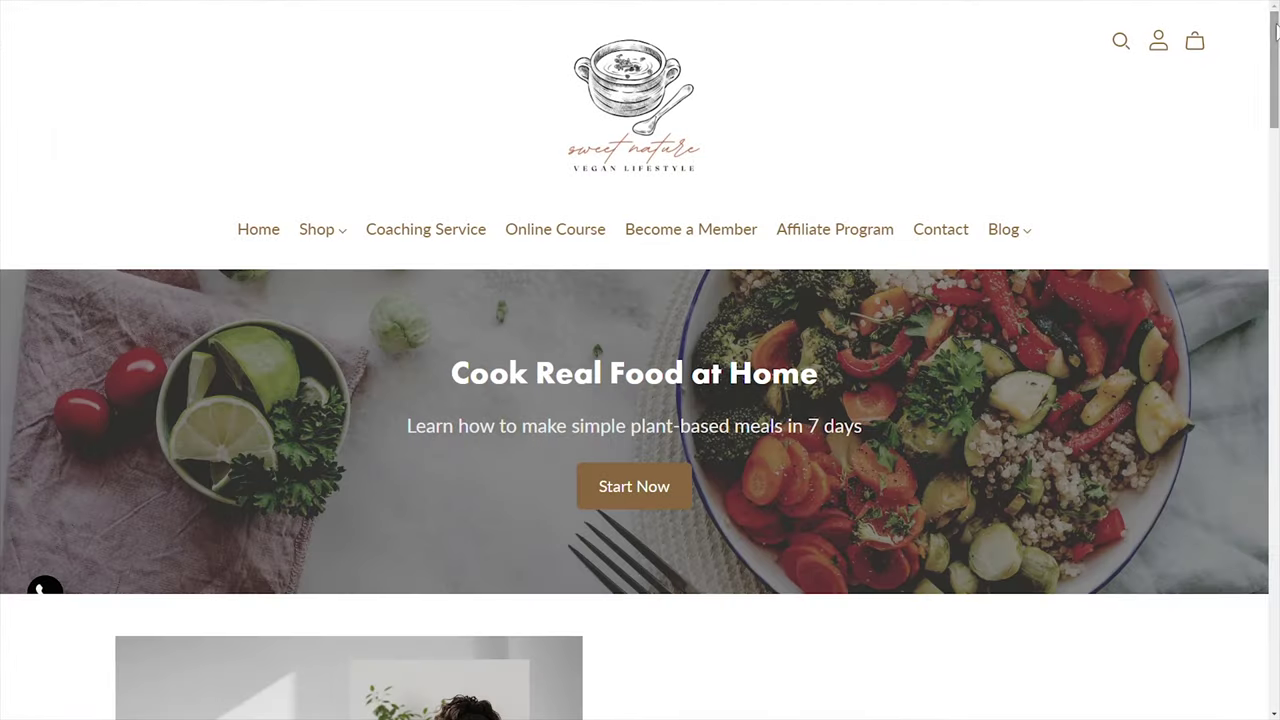
{"action": "scroll", "coordinate": [1276, 95], "scroll_direction": "down", "scroll_amount": 5}
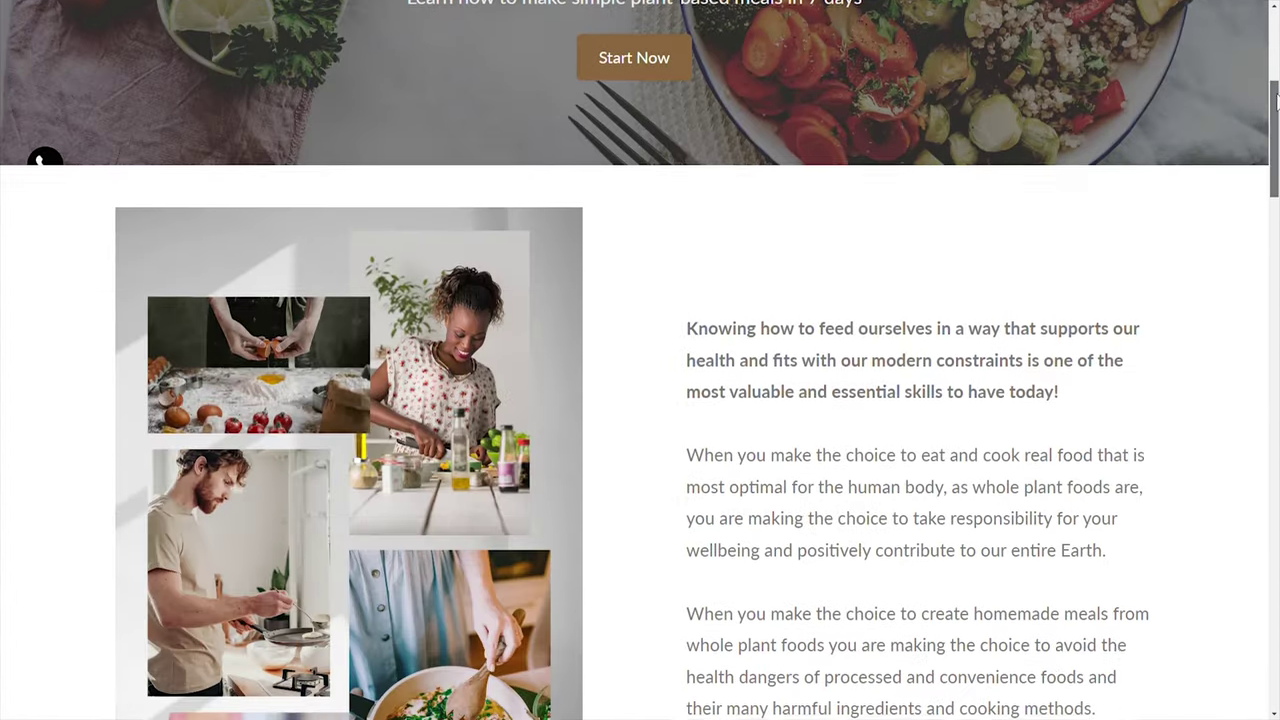
{"action": "left_click_drag", "start_coordinate": [1276, 95], "coordinate": [1272, 612]}
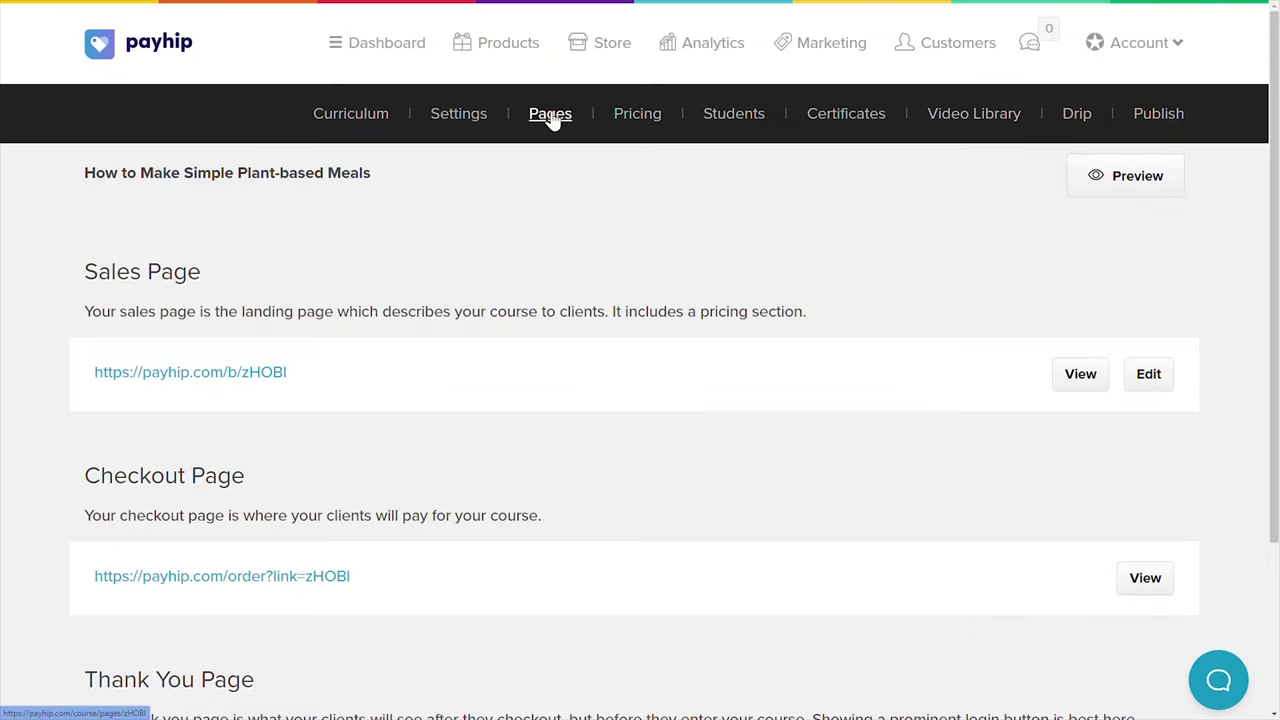
{"action": "left_click", "coordinate": [1145, 585]}
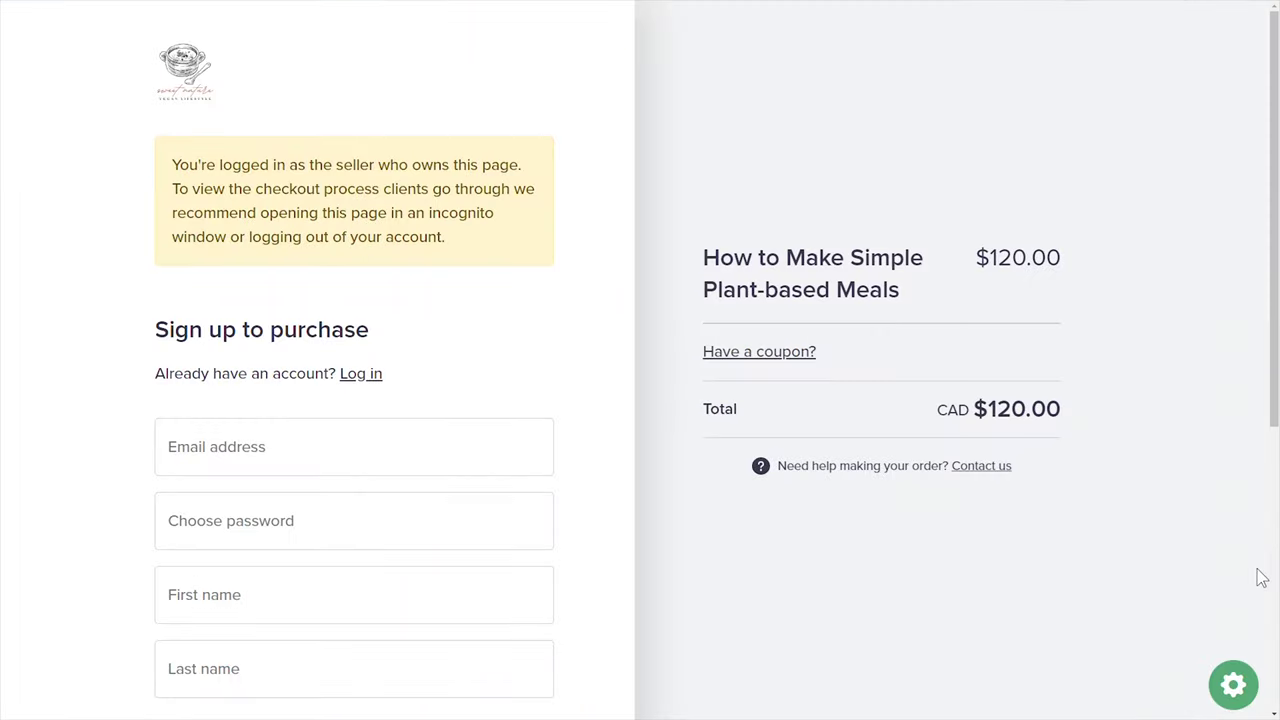
{"action": "left_click", "coordinate": [1233, 688]}
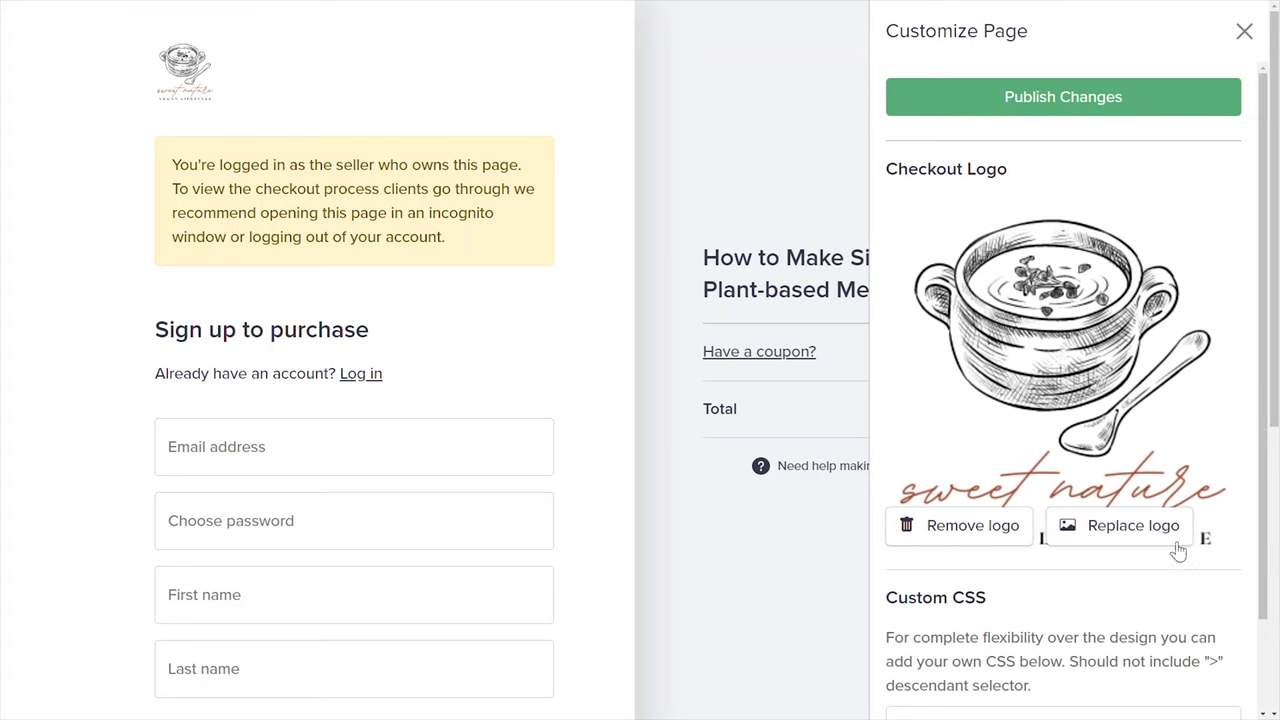
{"action": "left_click_drag", "start_coordinate": [1265, 426], "coordinate": [1276, 540]}
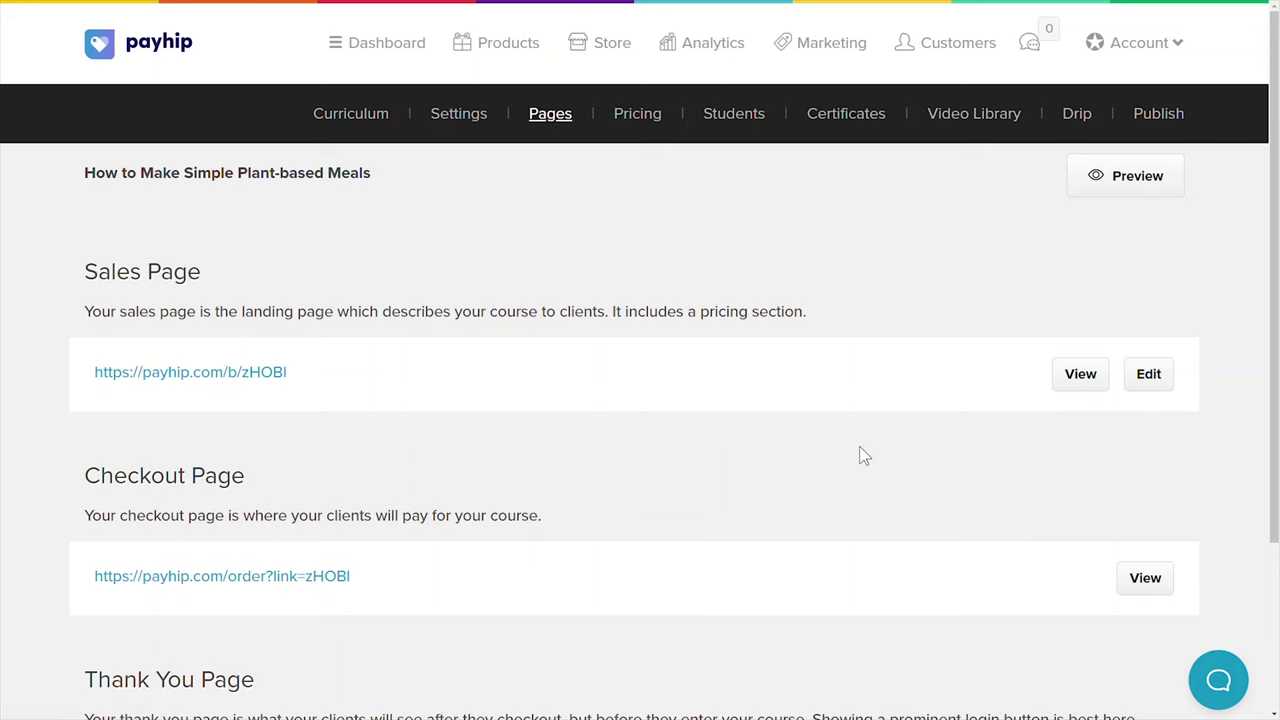
{"action": "scroll", "coordinate": [860, 454], "scroll_direction": "down", "scroll_amount": 3}
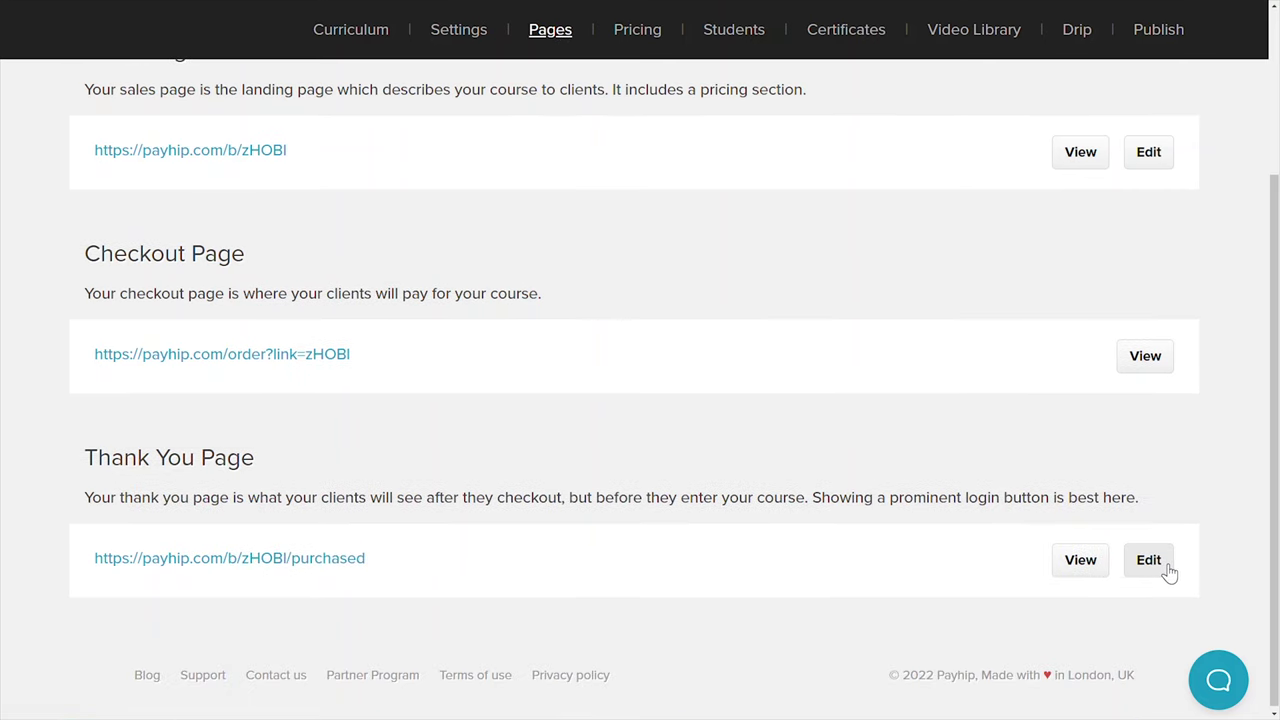
Add an FAQs section to the course's Thank You page
{"action": "left_click", "coordinate": [1162, 566]}
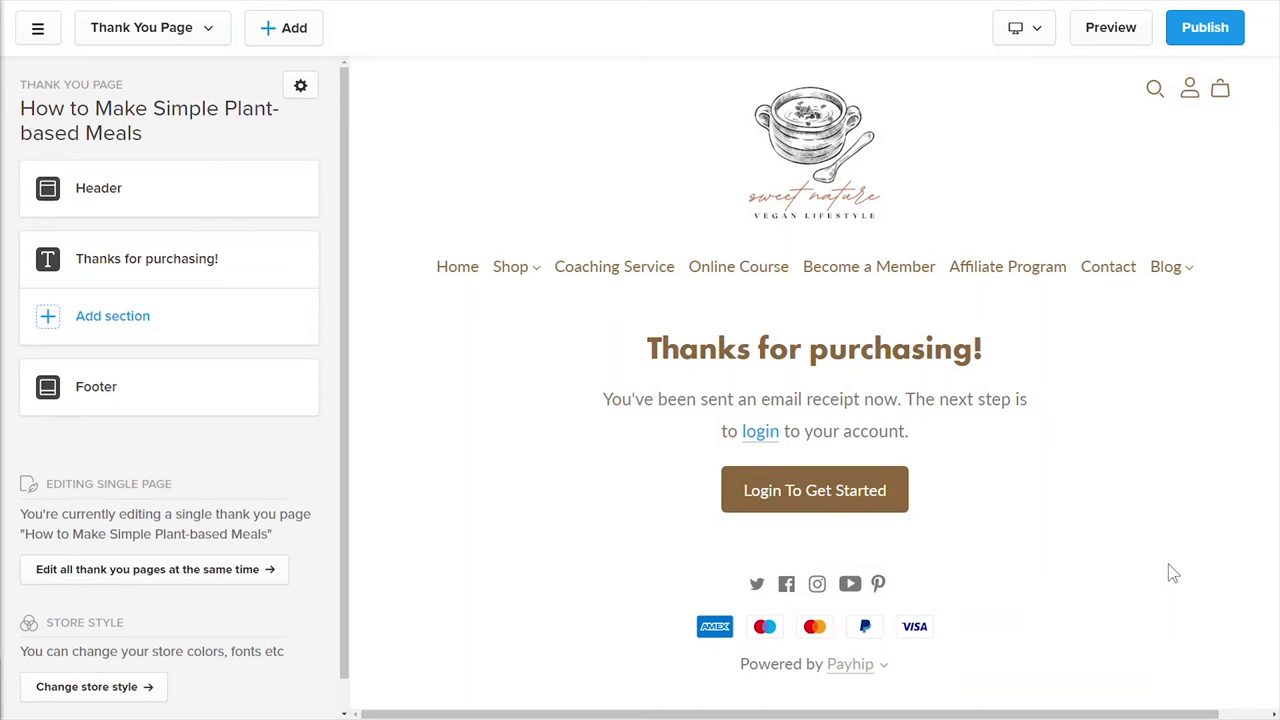
{"action": "left_click", "coordinate": [72, 323]}
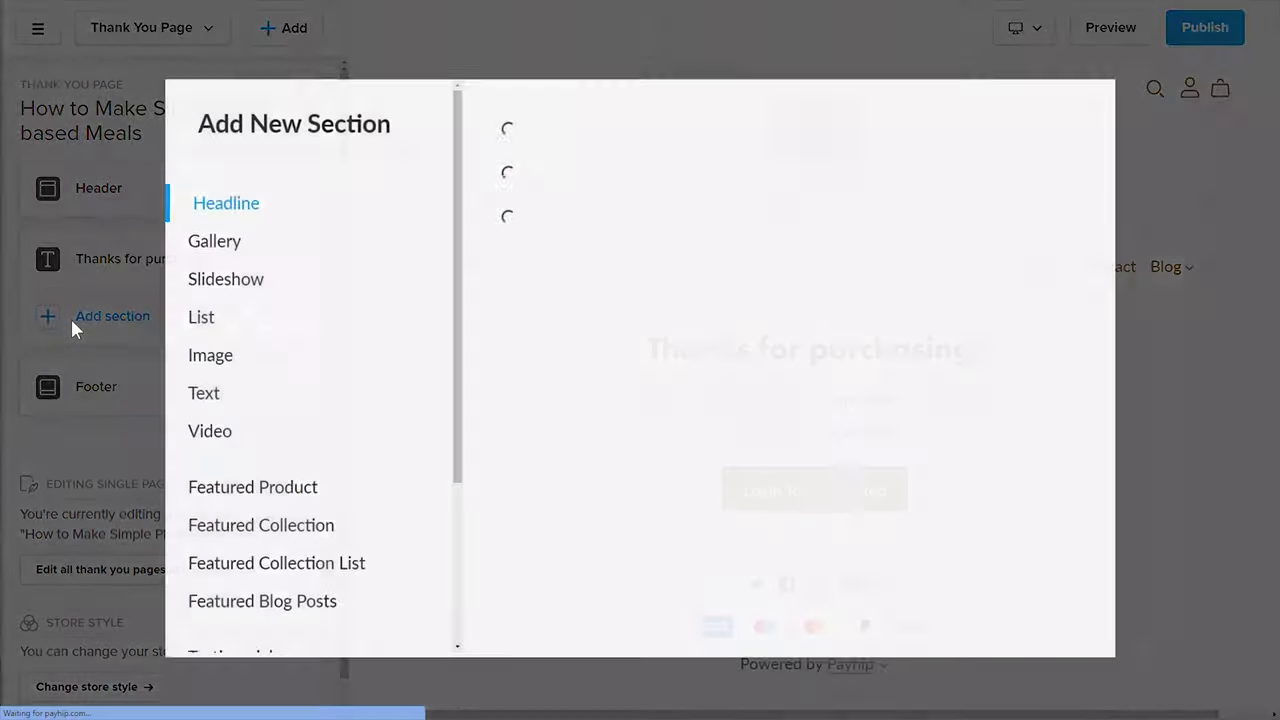
{"action": "left_click_drag", "start_coordinate": [460, 306], "coordinate": [466, 514]}
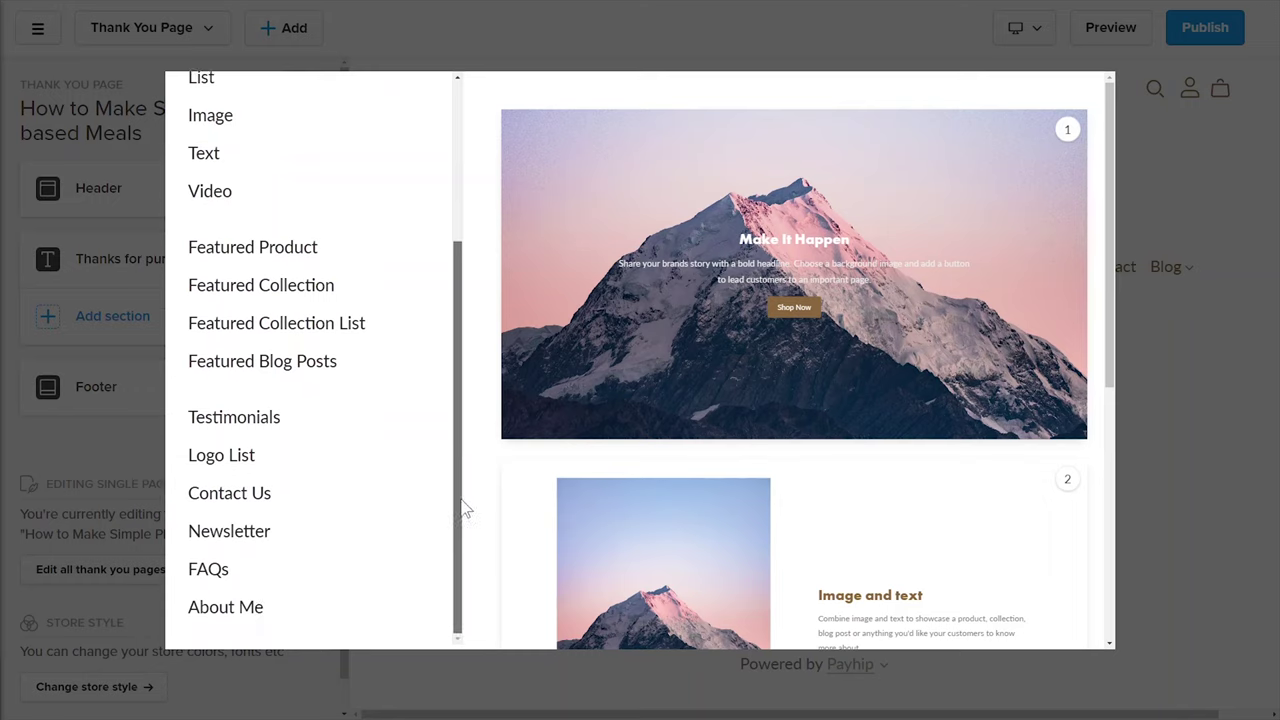
{"action": "left_click", "coordinate": [210, 569]}
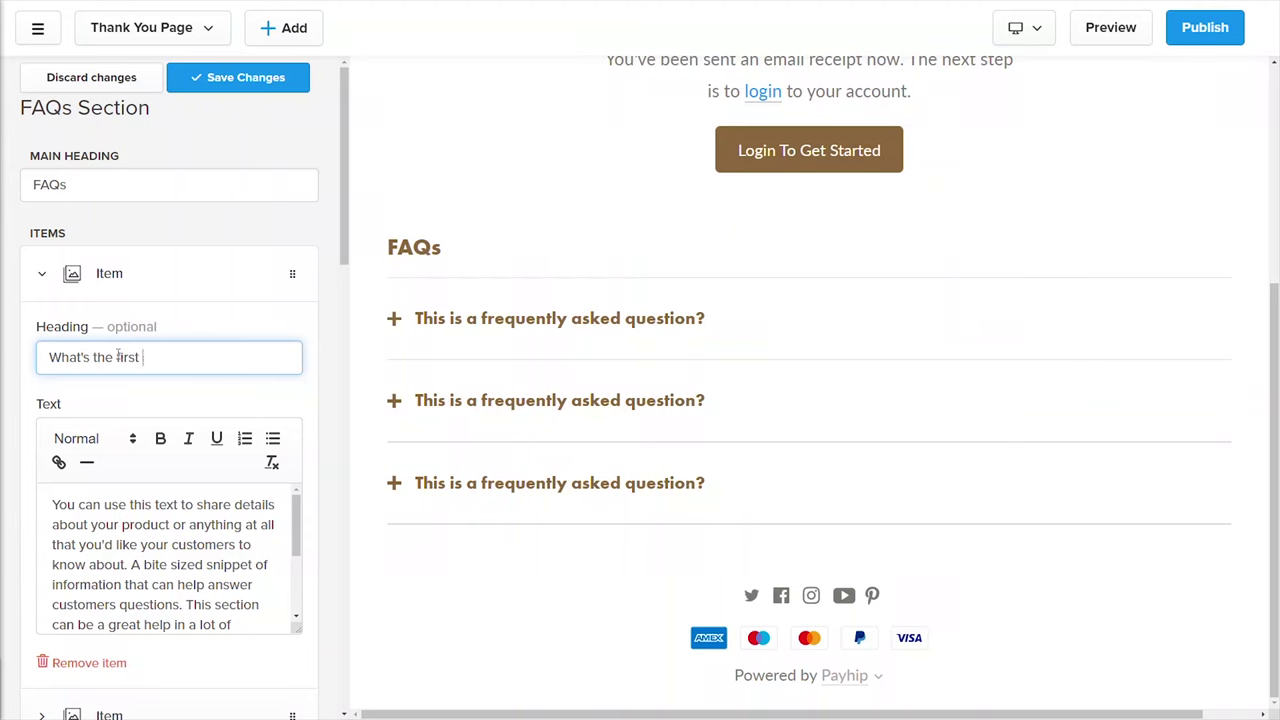
Write the first FAQ question about next steps and its answer, then save the section
{"action": "type", "text": "step I need to do n"}
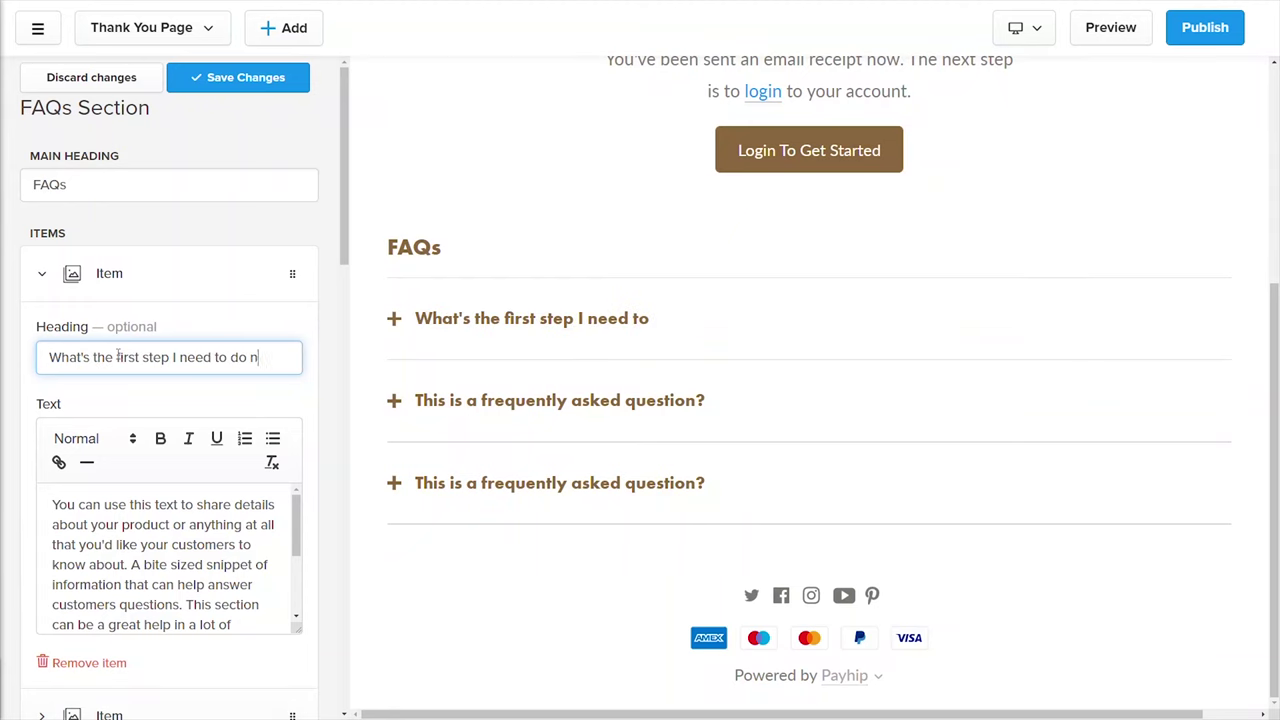
{"action": "type", "text": "ow?"}
{"action": "left_click", "coordinate": [116, 519]}
{"action": "key", "text": "ctrl+a"}
{"action": "type", "text": "Acc"}
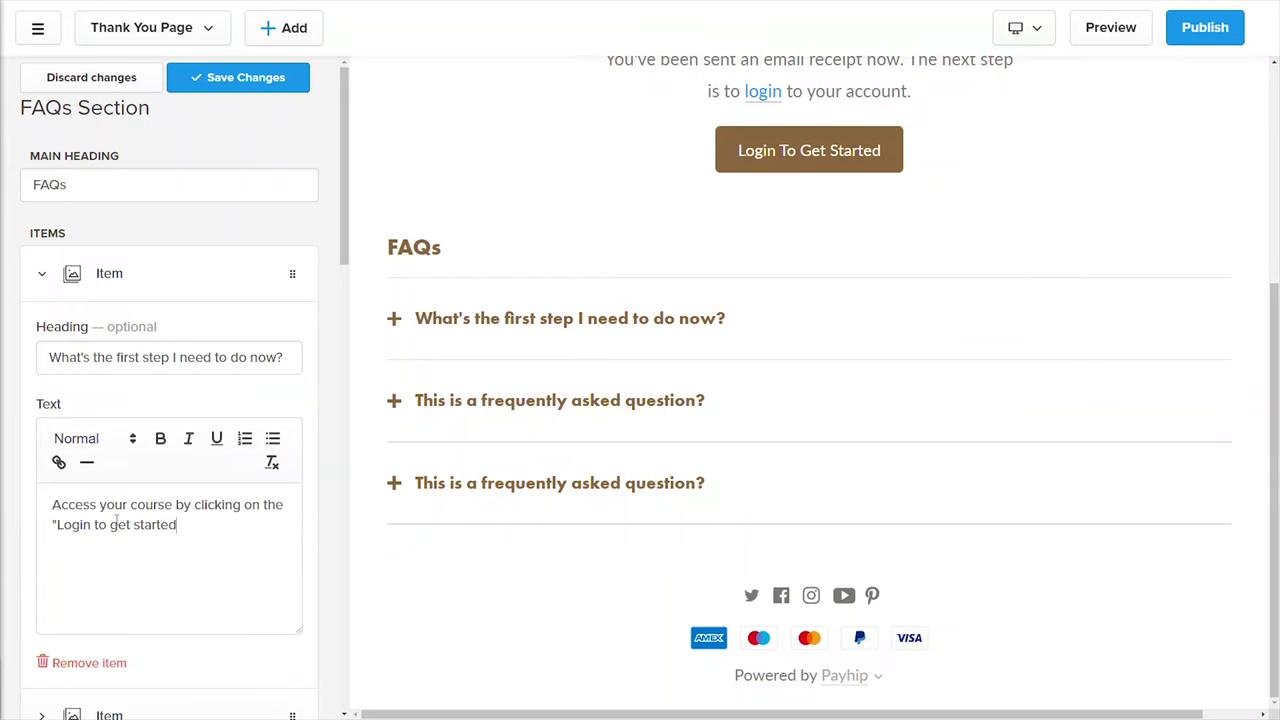
{"action": "type", "text": "\""}
{"action": "scroll", "coordinate": [337, 271], "scroll_direction": "down", "scroll_amount": 1}
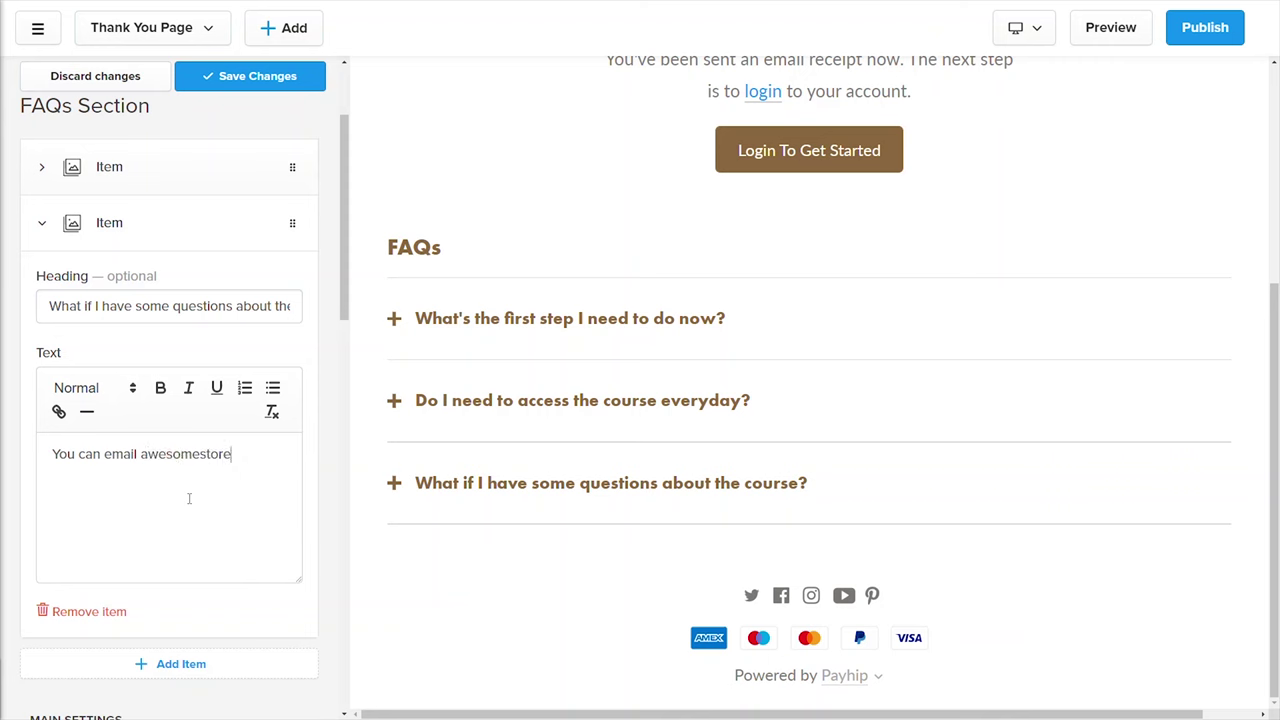
{"action": "type", "text": "@awesome.com"}
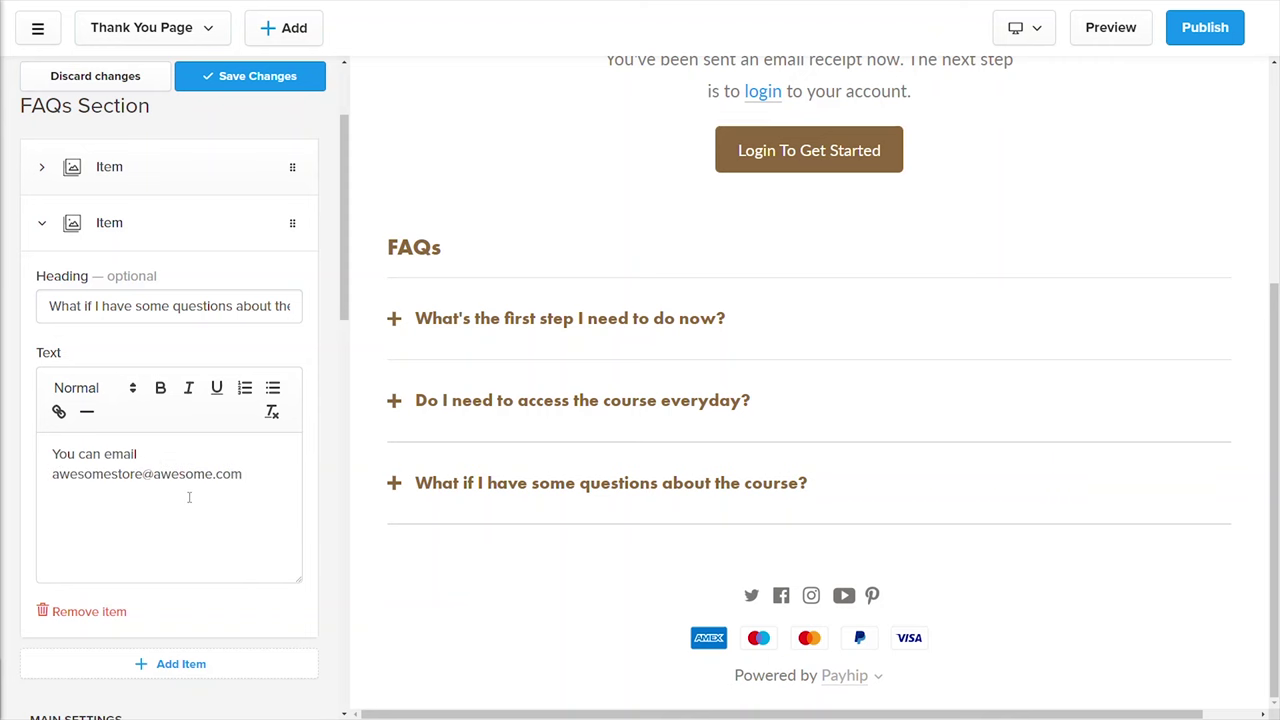
{"action": "left_click", "coordinate": [250, 76]}
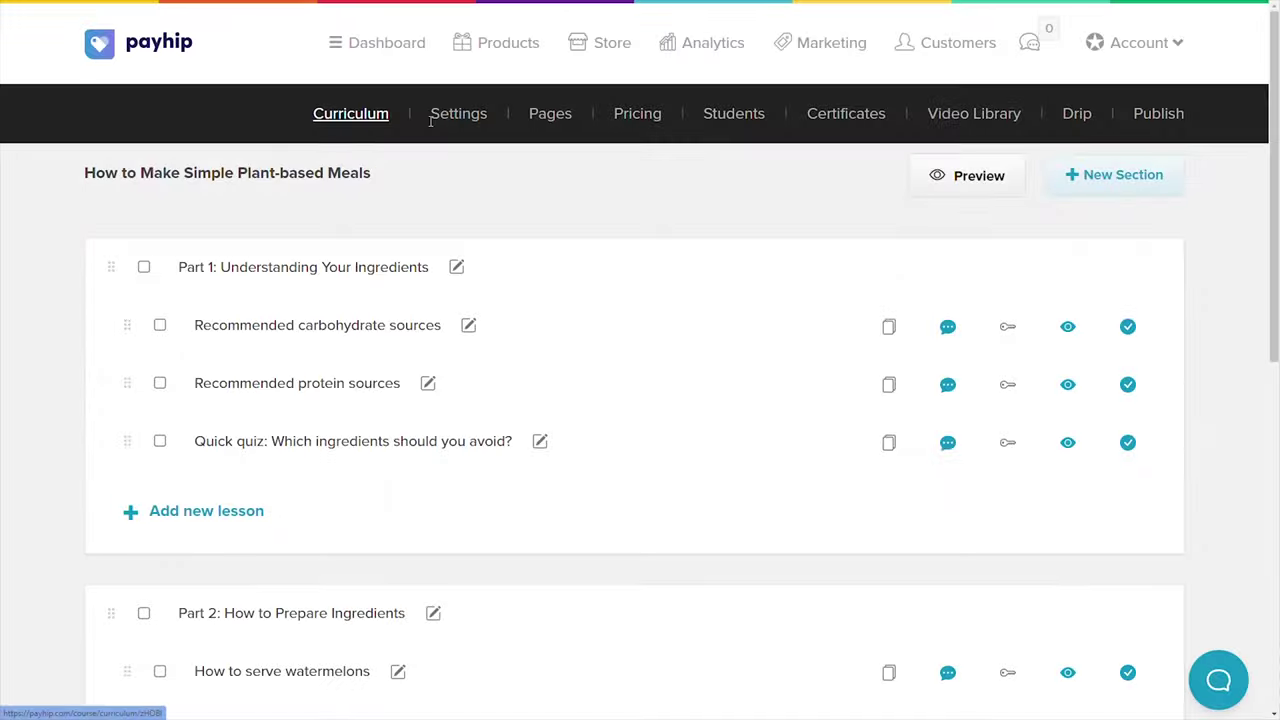
Set the course's publish status to Published and Visible on store, then save
{"action": "left_click", "coordinate": [458, 115]}
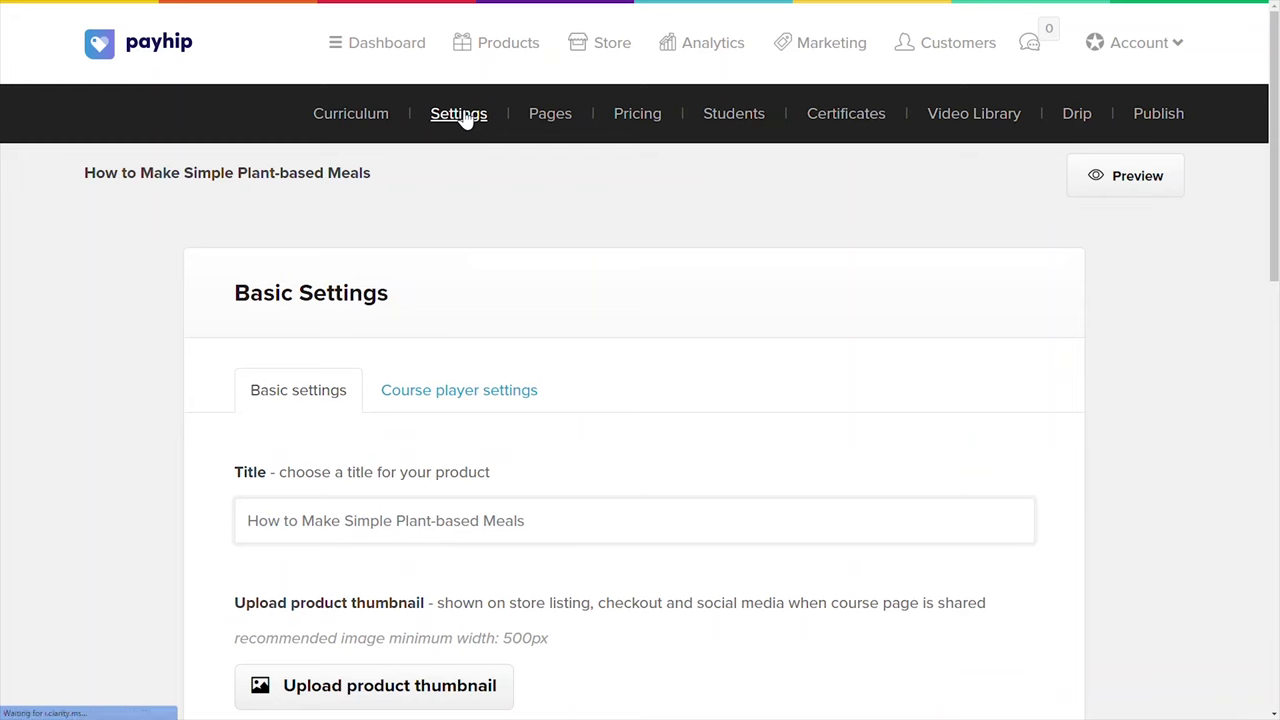
{"action": "left_click", "coordinate": [630, 114]}
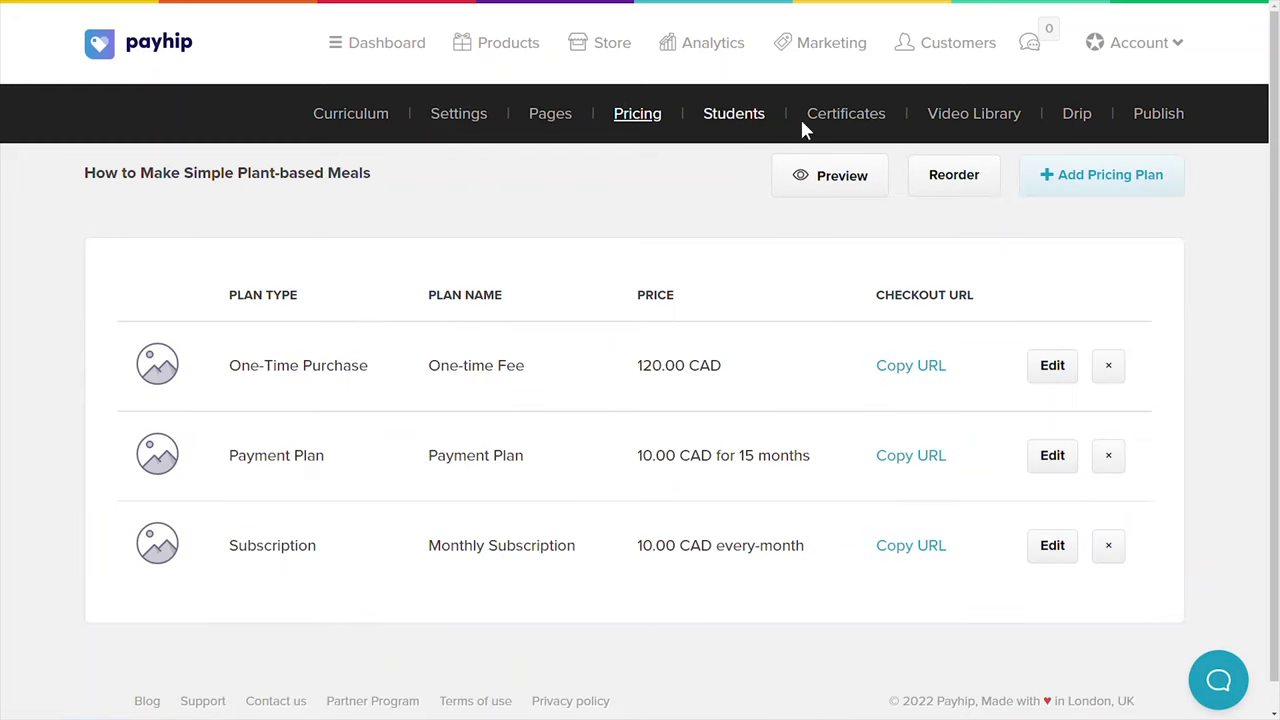
{"action": "left_click", "coordinate": [1161, 113]}
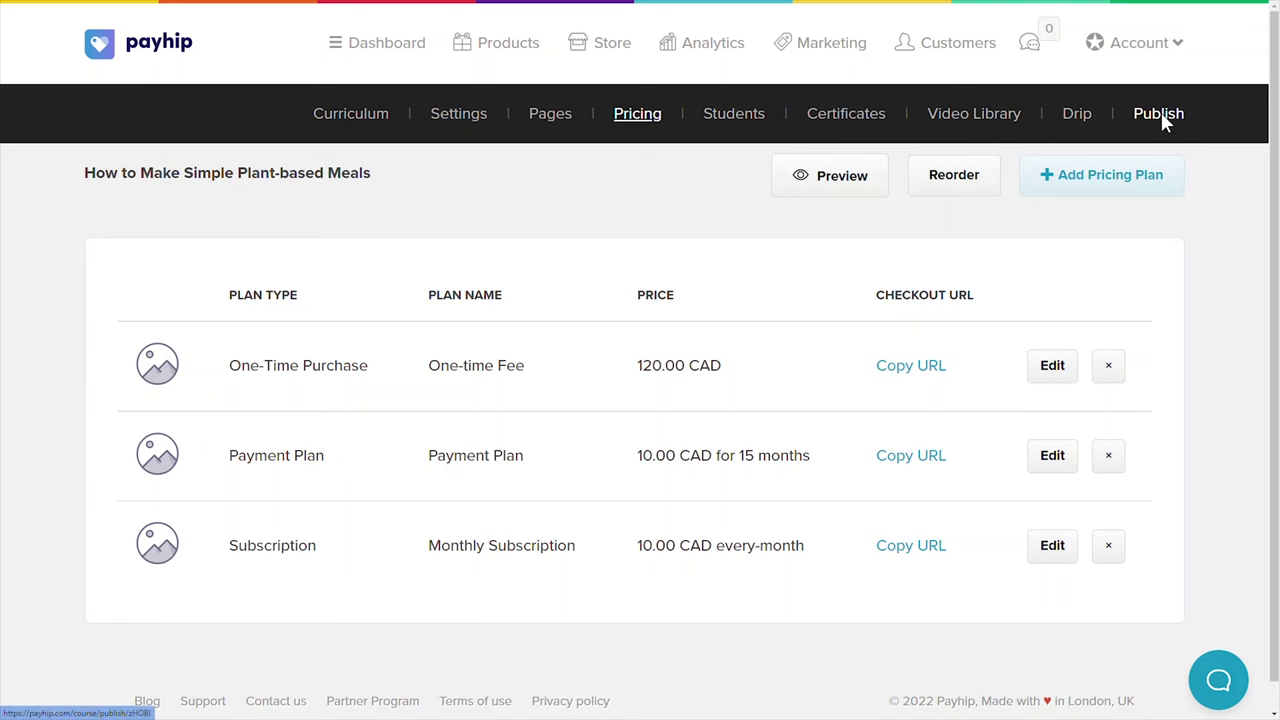
{"action": "left_click", "coordinate": [479, 537]}
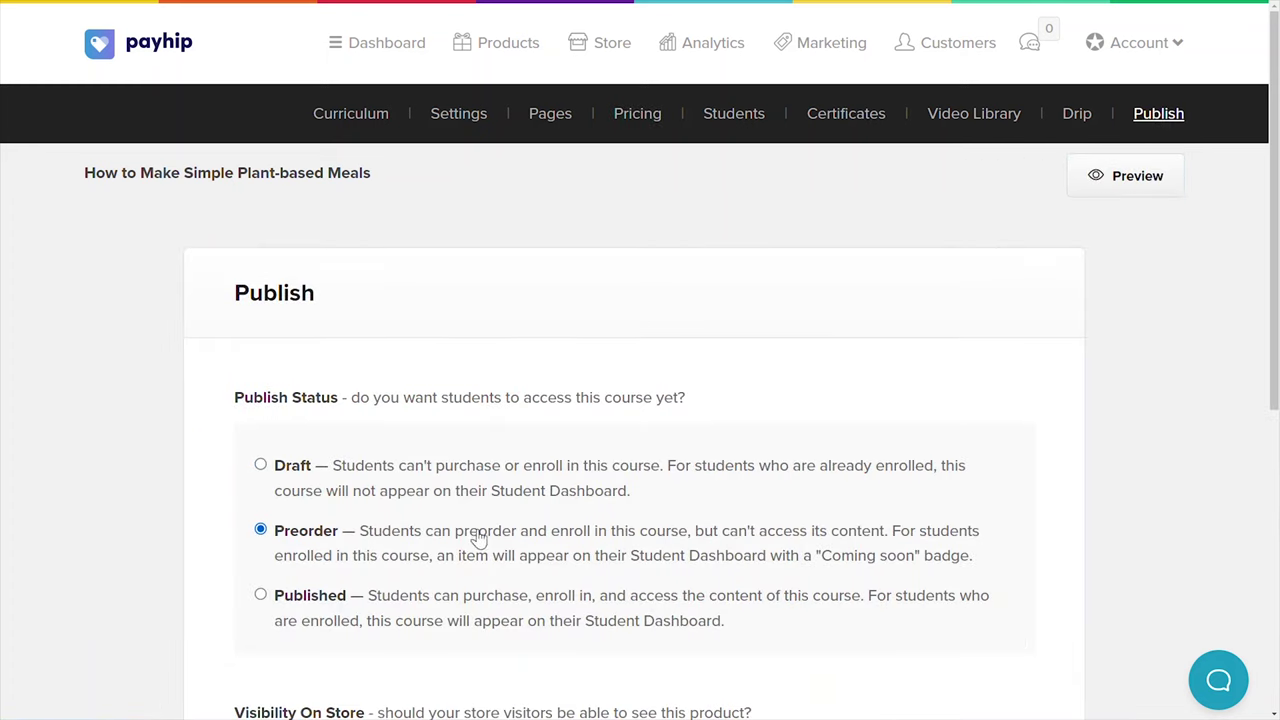
{"action": "scroll", "coordinate": [683, 620], "scroll_direction": "down", "scroll_amount": 3}
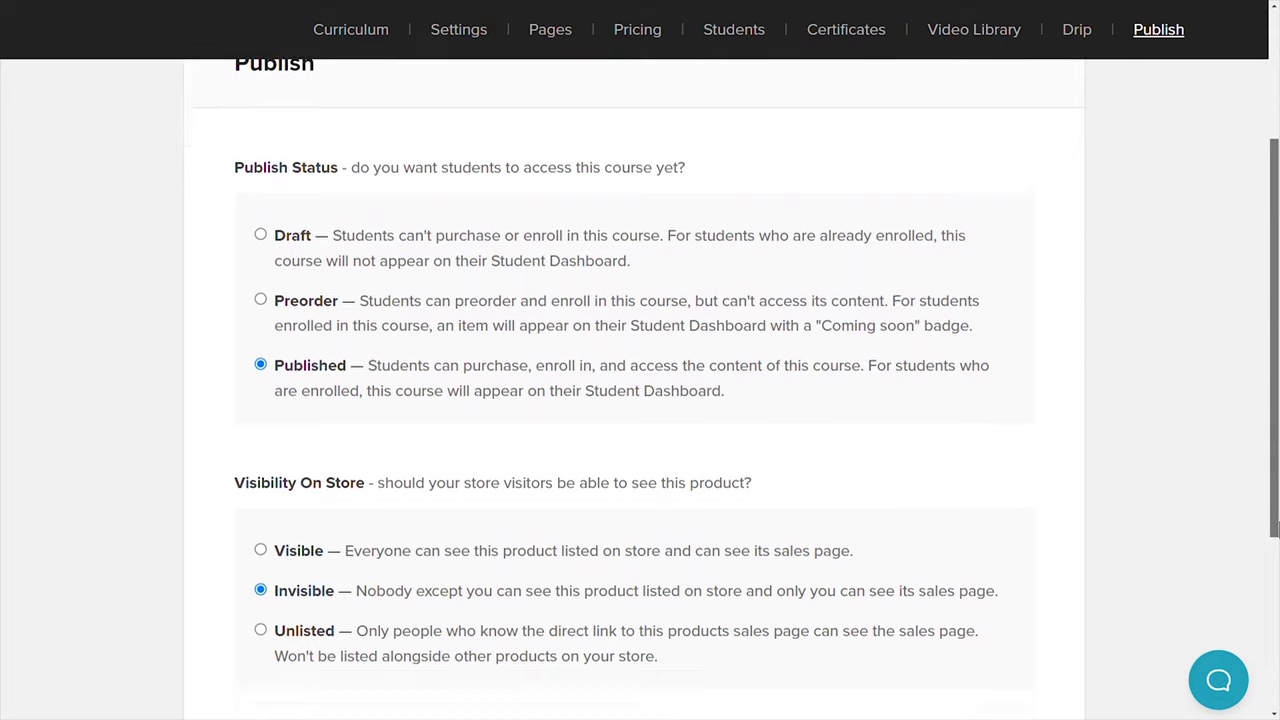
{"action": "scroll", "coordinate": [508, 513], "scroll_direction": "down", "scroll_amount": 3}
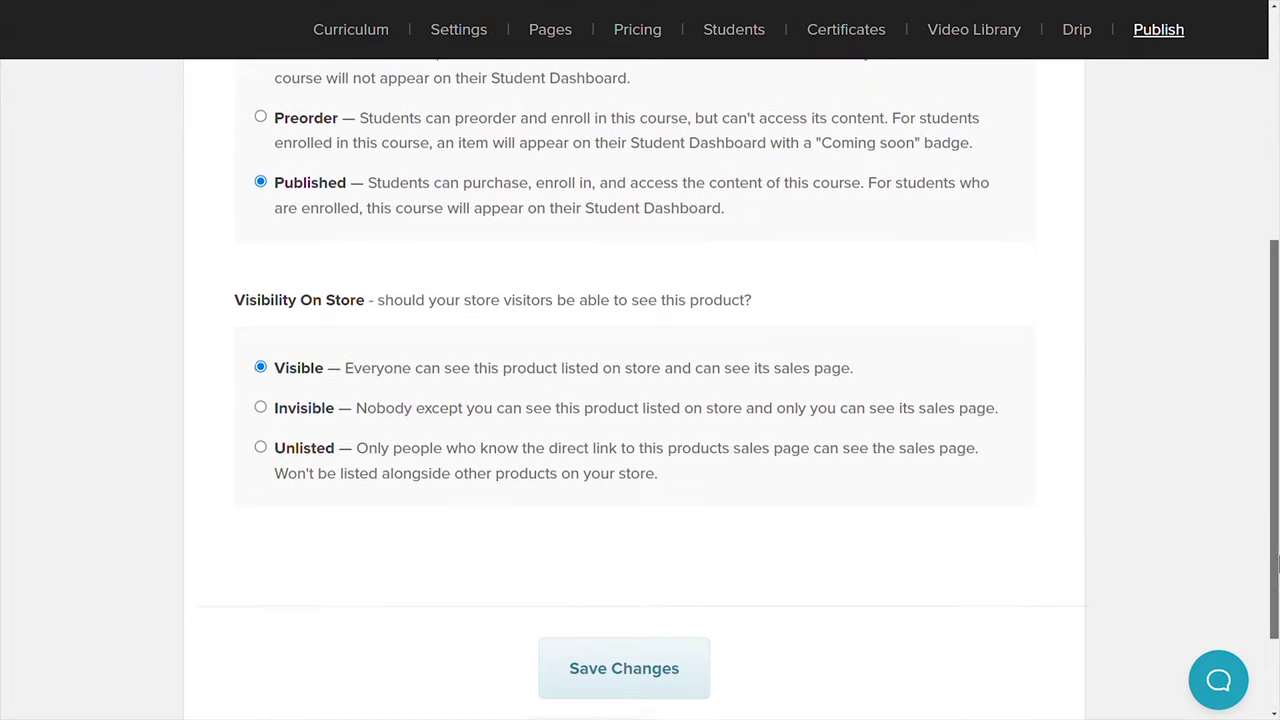
{"action": "left_click", "coordinate": [677, 630]}
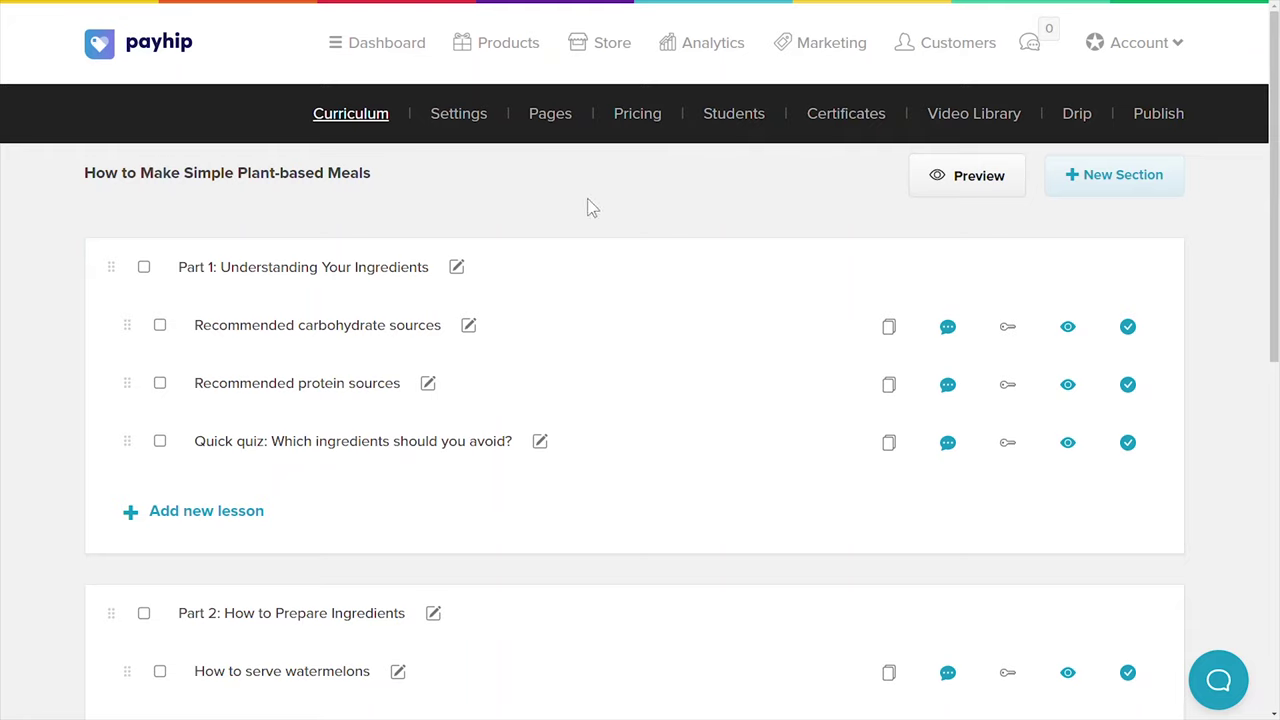
Review a student's enrollment and progress details, then return to the student list
{"action": "left_click", "coordinate": [733, 116]}
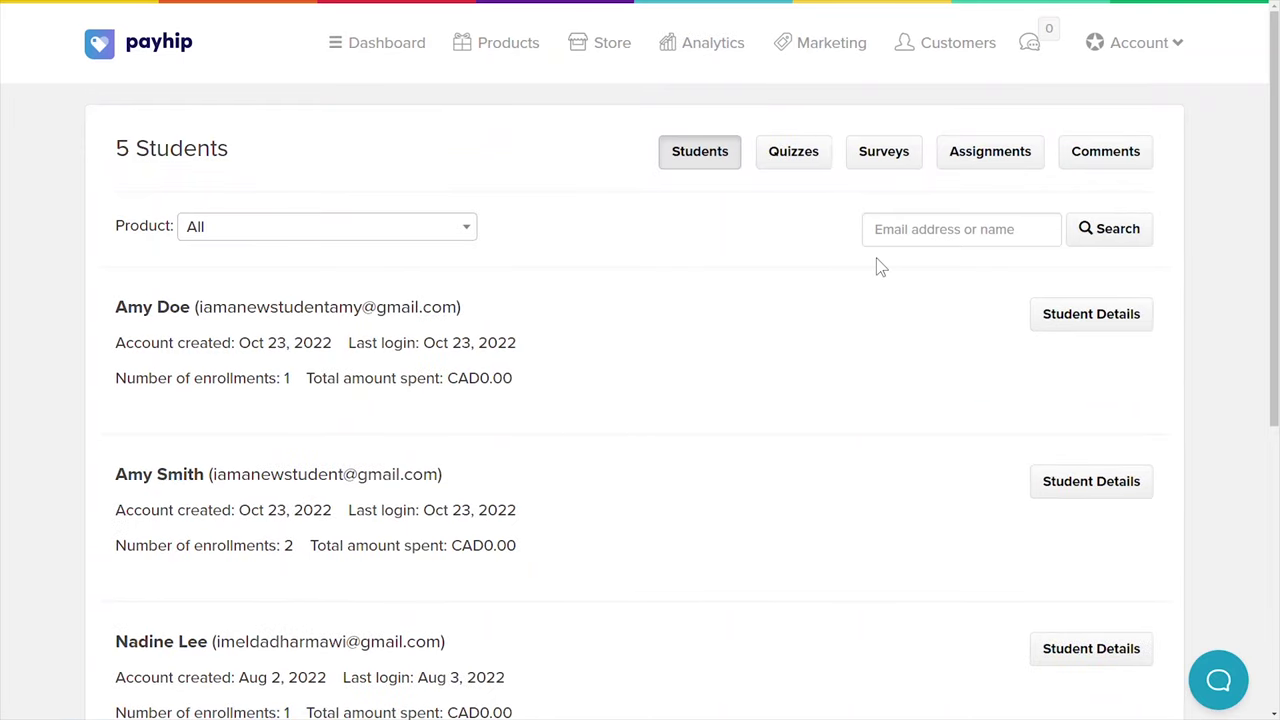
{"action": "left_click", "coordinate": [1080, 320]}
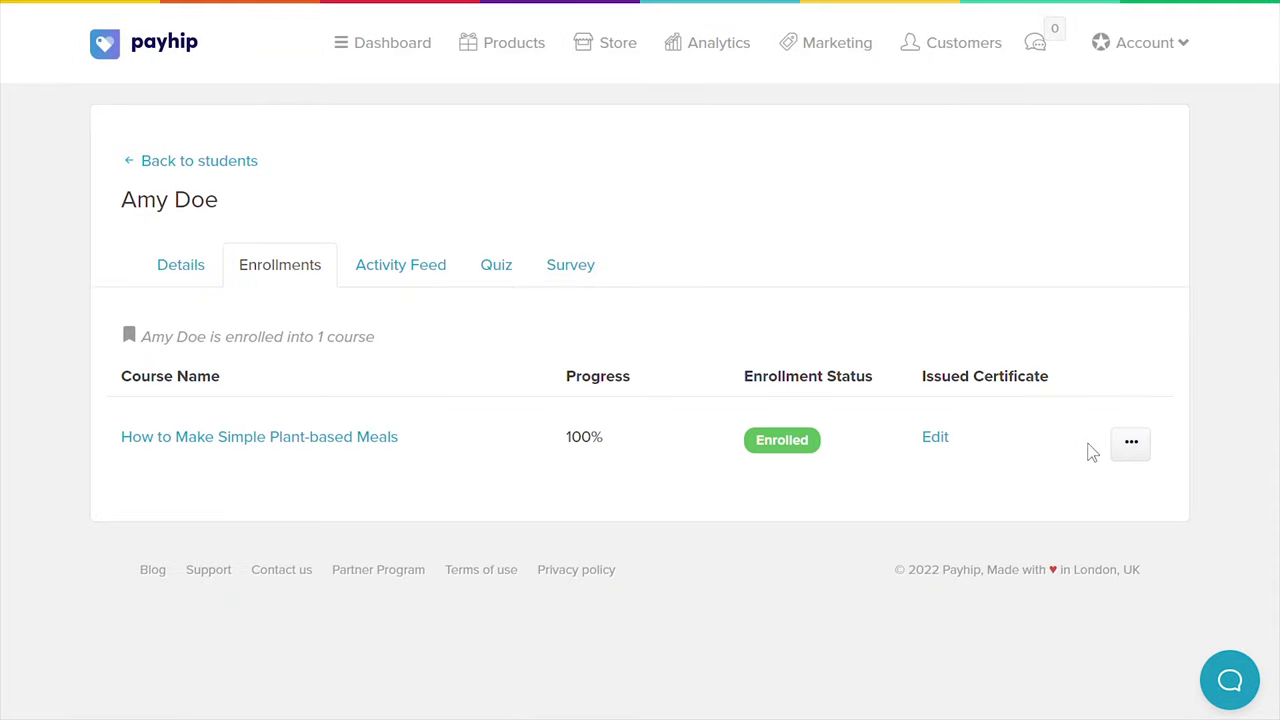
{"action": "left_click", "coordinate": [1131, 443]}
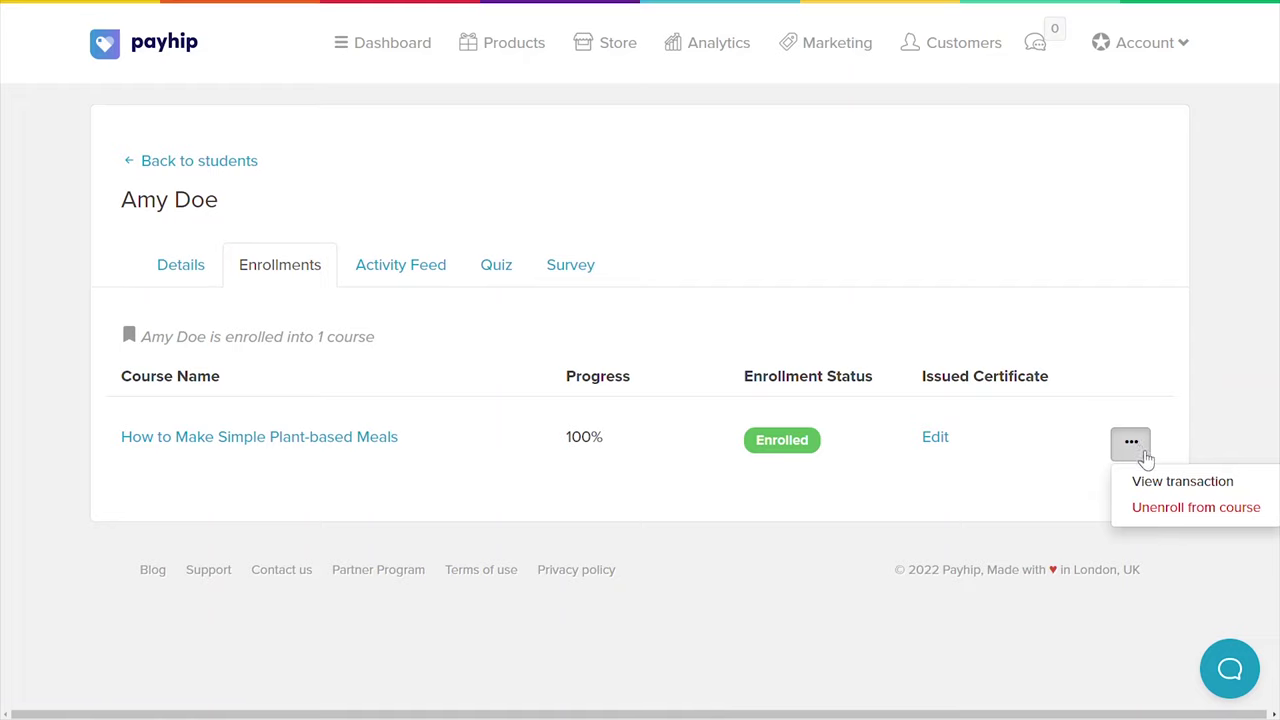
{"action": "left_click", "coordinate": [163, 168]}
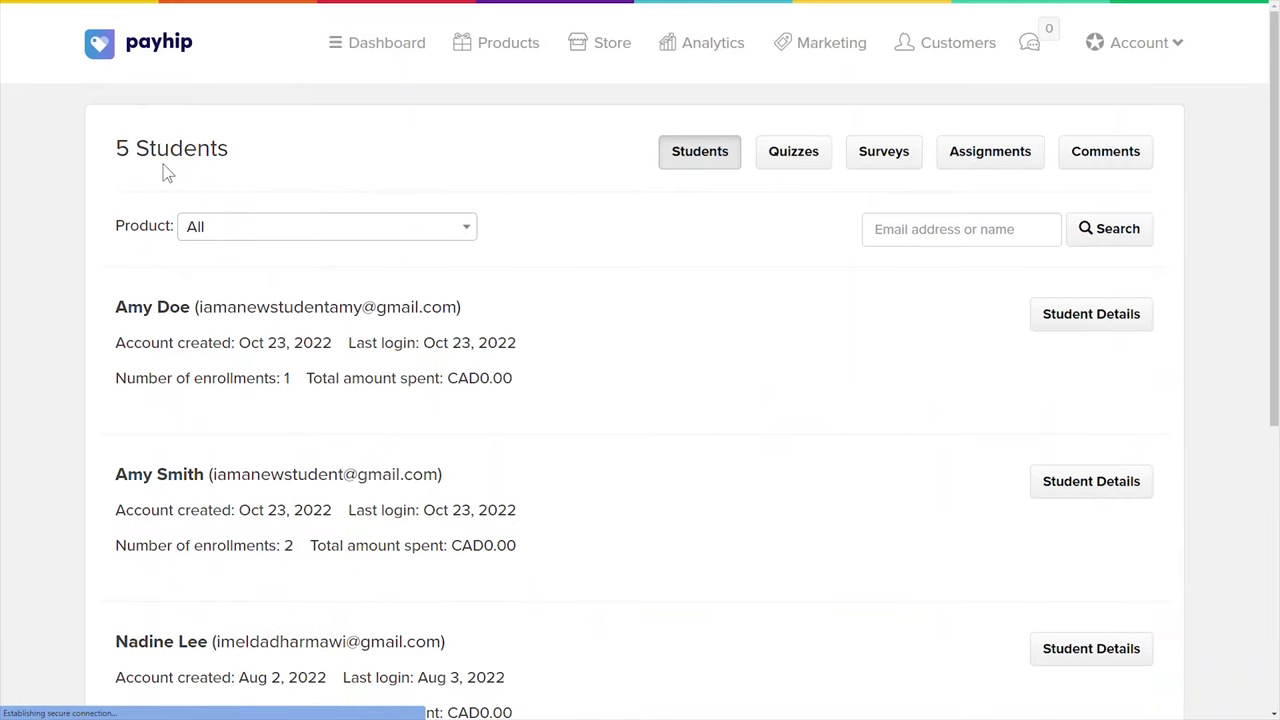
Post a thank-you reply to the student's comment on the course
{"action": "left_click", "coordinate": [1100, 153]}
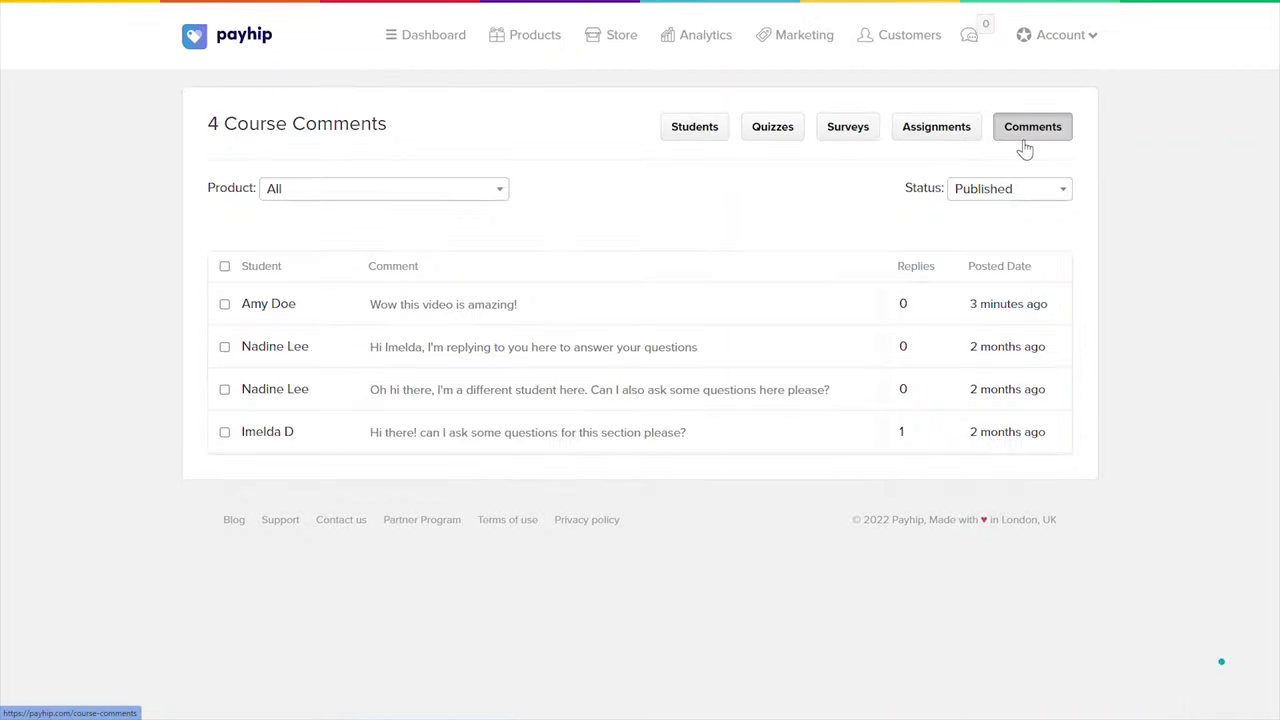
{"action": "left_click", "coordinate": [447, 313]}
{"action": "type", "text": "Thank you Amy!"}
{"action": "left_click", "coordinate": [1040, 405]}
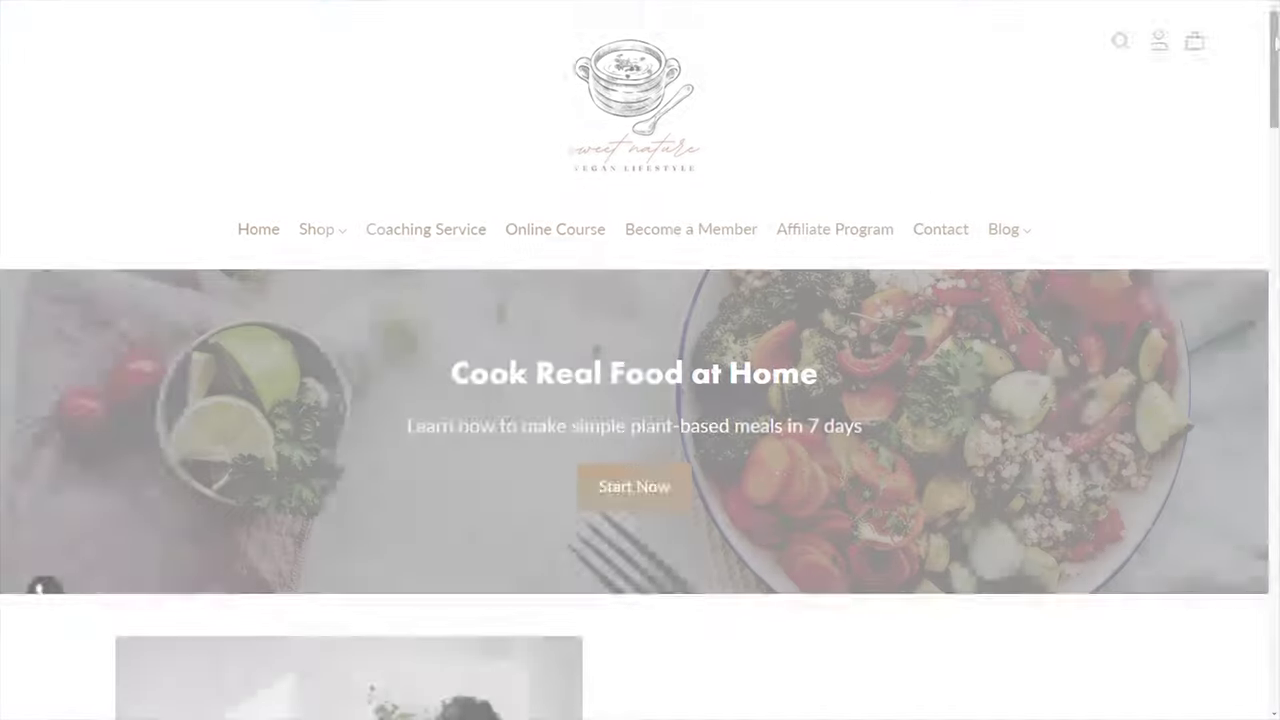
Expand the Plant Based Nutrition and Vegan Grocery Shopping sections, then sign up for the CA$120 One-time Fee
{"action": "scroll", "coordinate": [640, 360], "scroll_direction": "down", "scroll_amount": 5}
{"action": "left_click_drag", "start_coordinate": [1276, 88], "coordinate": [1274, 630]}
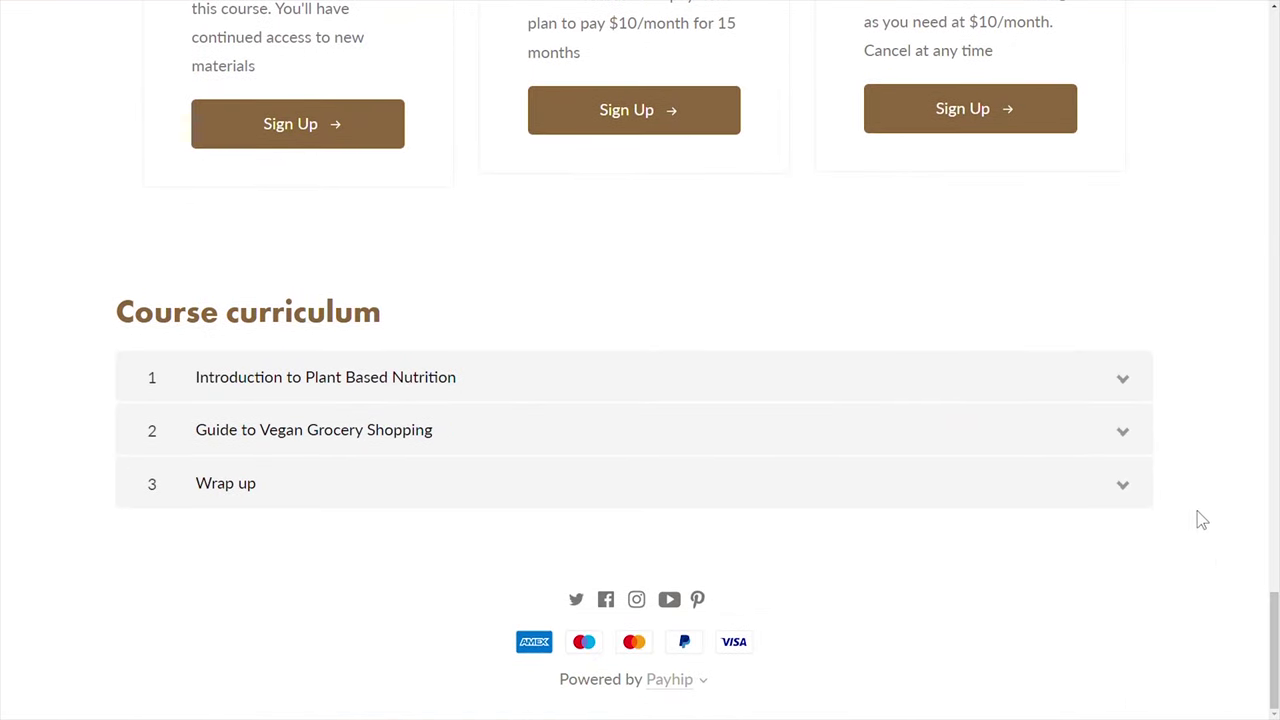
{"action": "left_click", "coordinate": [1123, 386]}
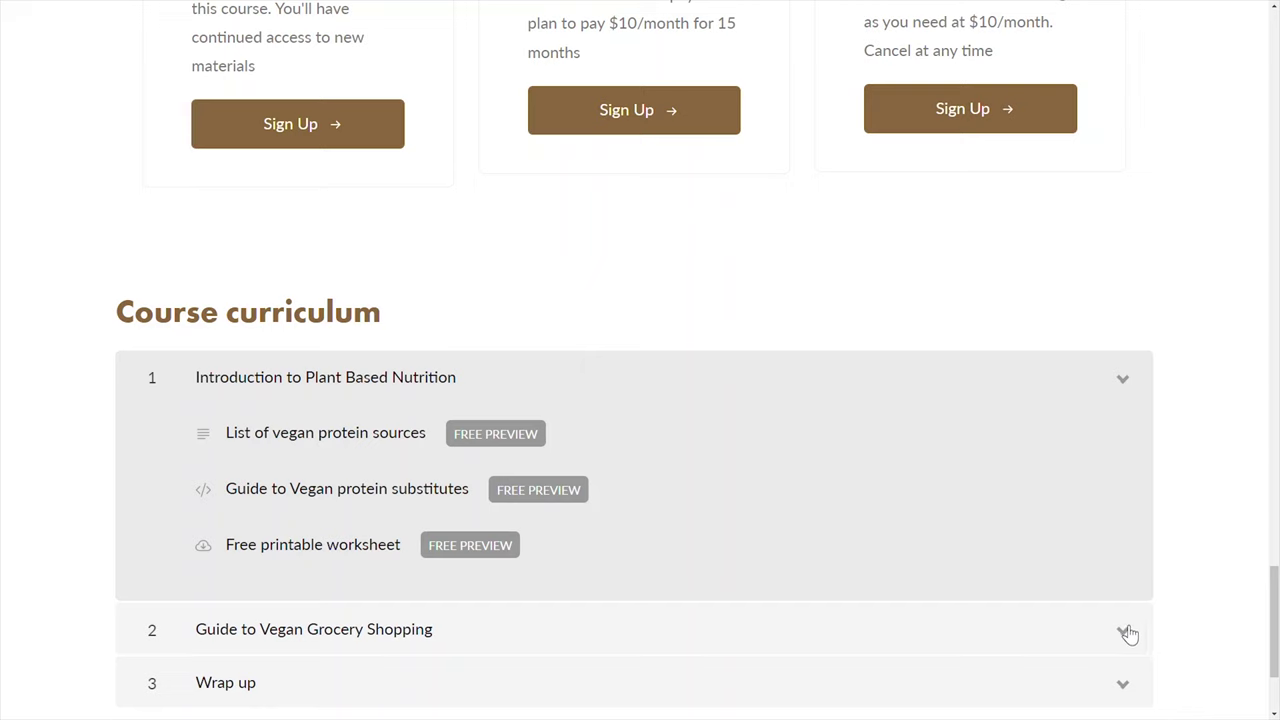
{"action": "left_click", "coordinate": [1124, 631]}
{"action": "left_click_drag", "start_coordinate": [1274, 605], "coordinate": [1274, 634]}
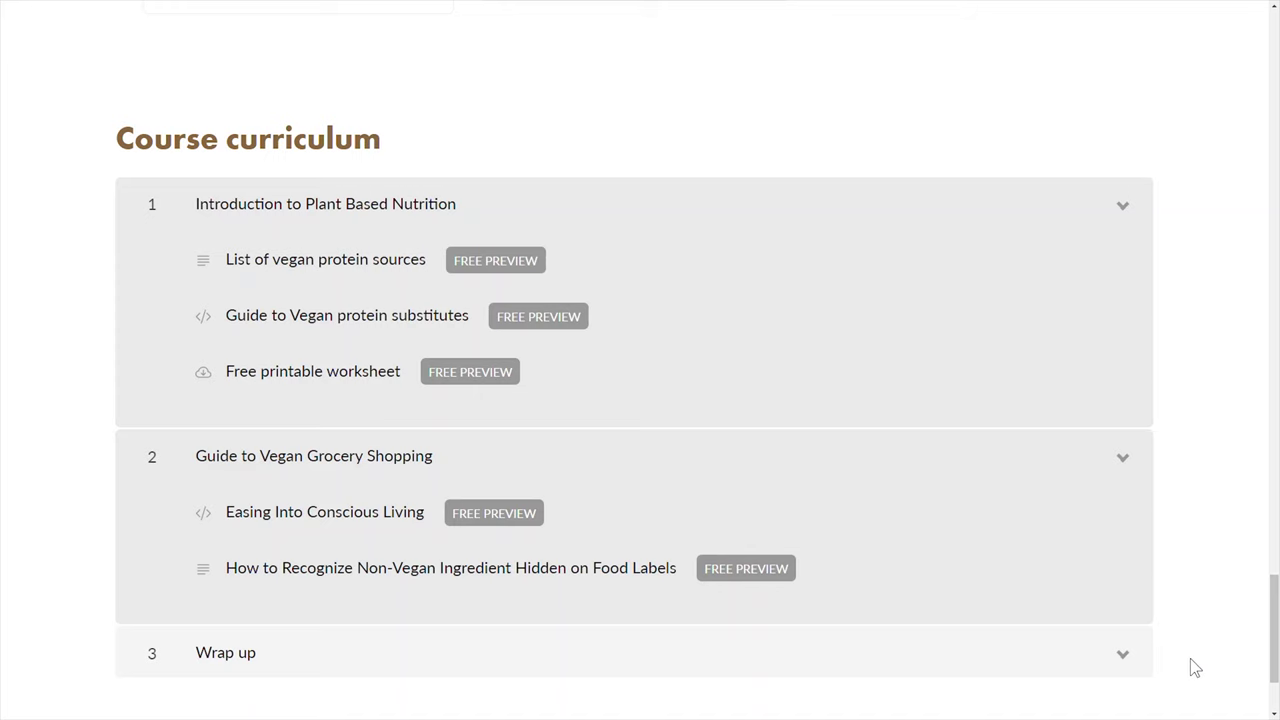
{"action": "left_click_drag", "start_coordinate": [1274, 656], "coordinate": [1272, 575]}
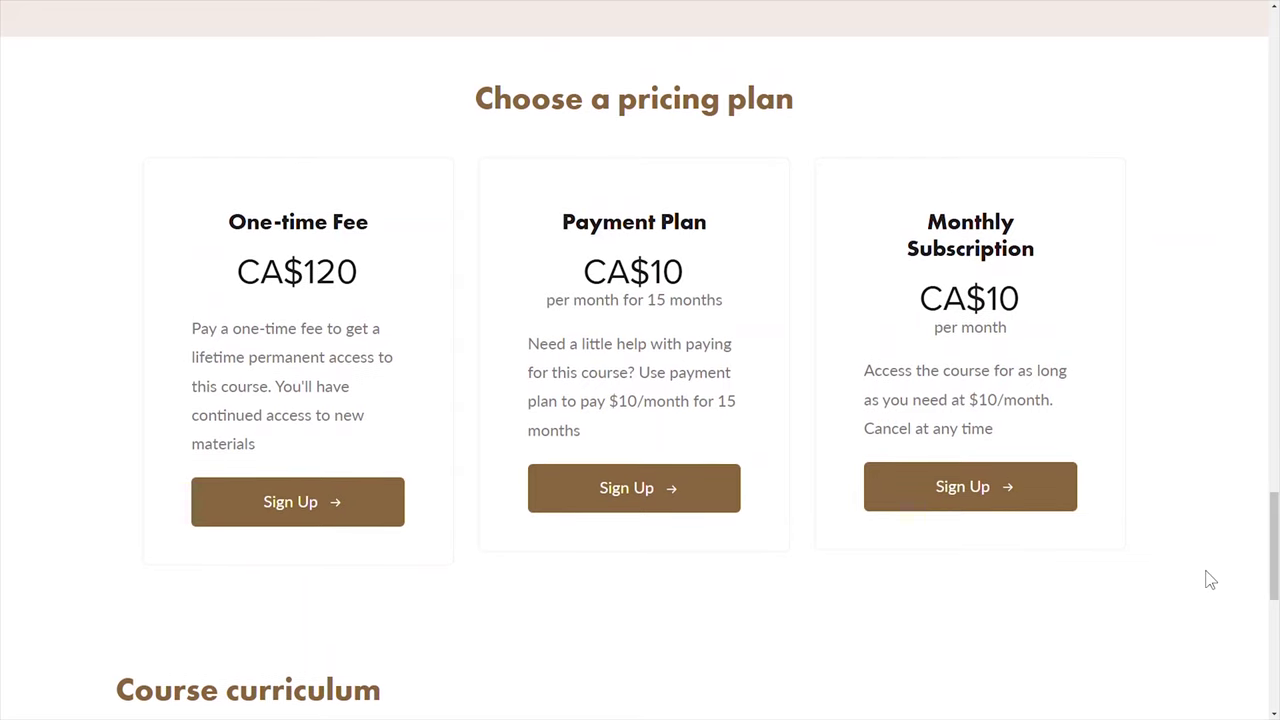
{"action": "left_click", "coordinate": [348, 507]}
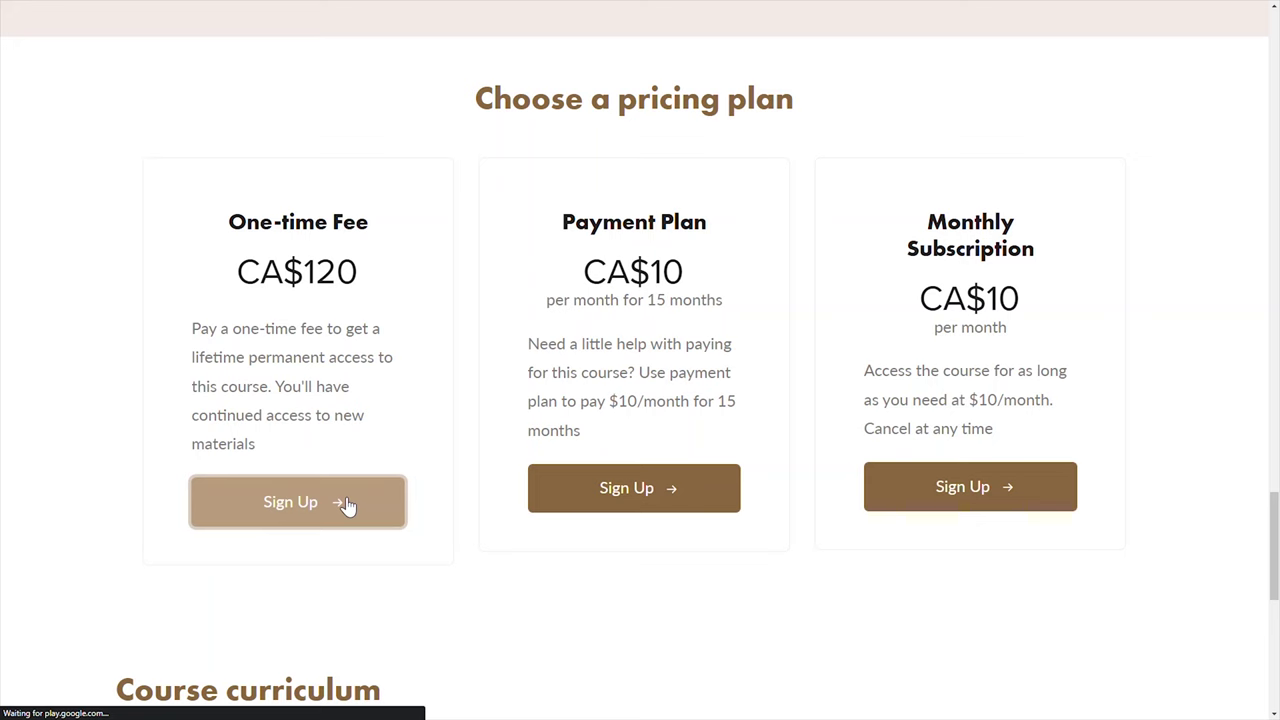
Complete the CA$120 checkout with the new student's e-mail, password, name and card details
{"action": "left_click", "coordinate": [274, 263]}
{"action": "type", "text": "iamanewstudent"}
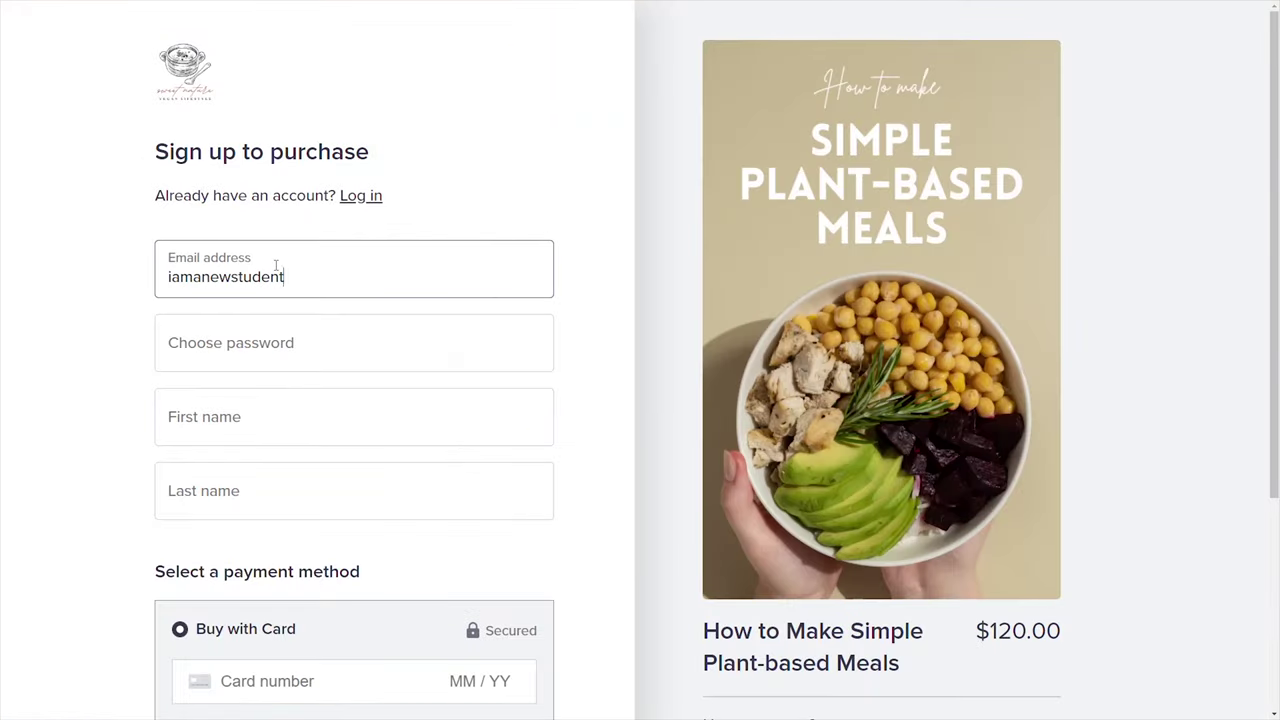
{"action": "key", "text": "Tab"}
{"action": "type", "text": "**********"}
{"action": "key", "text": "Tab"}
{"action": "type", "text": "Amy"}
{"action": "key", "text": "Tab"}
{"action": "type", "text": "Doe"}
{"action": "key", "text": "Tab"}
{"action": "type", "text": "12345678901232130"}
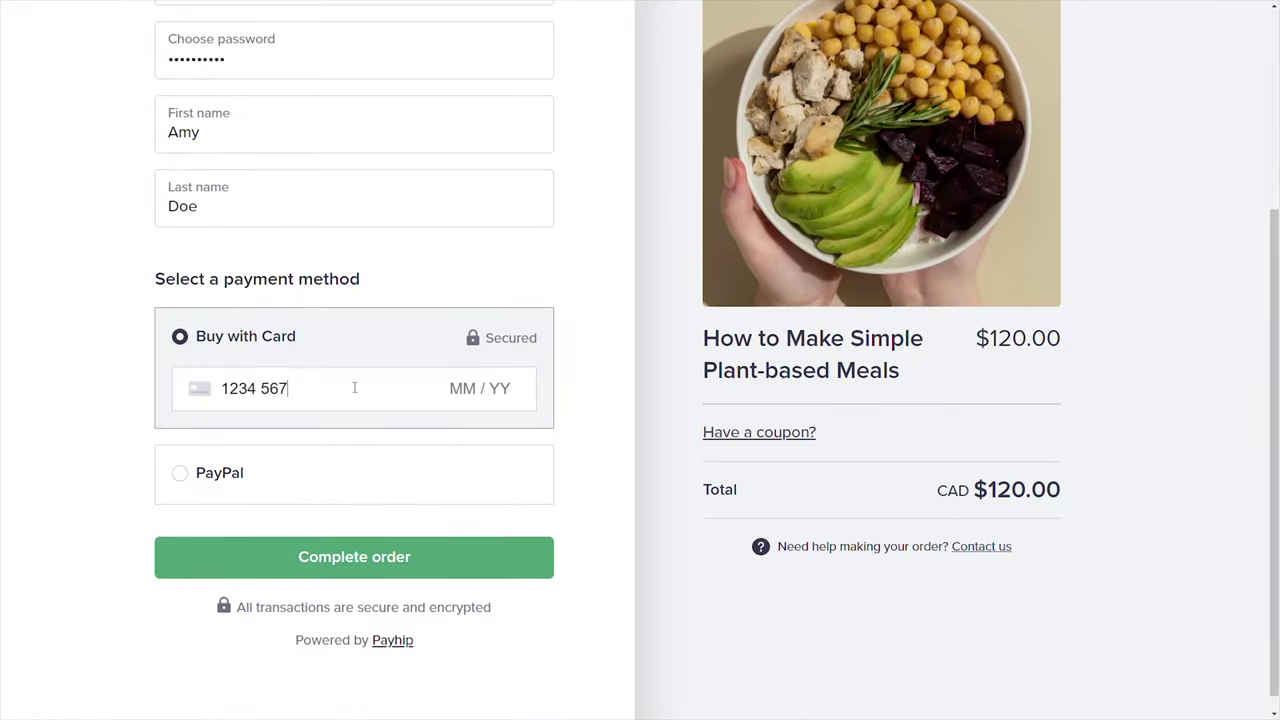
{"action": "type", "text": "221123"}
{"action": "left_click", "coordinate": [417, 560]}
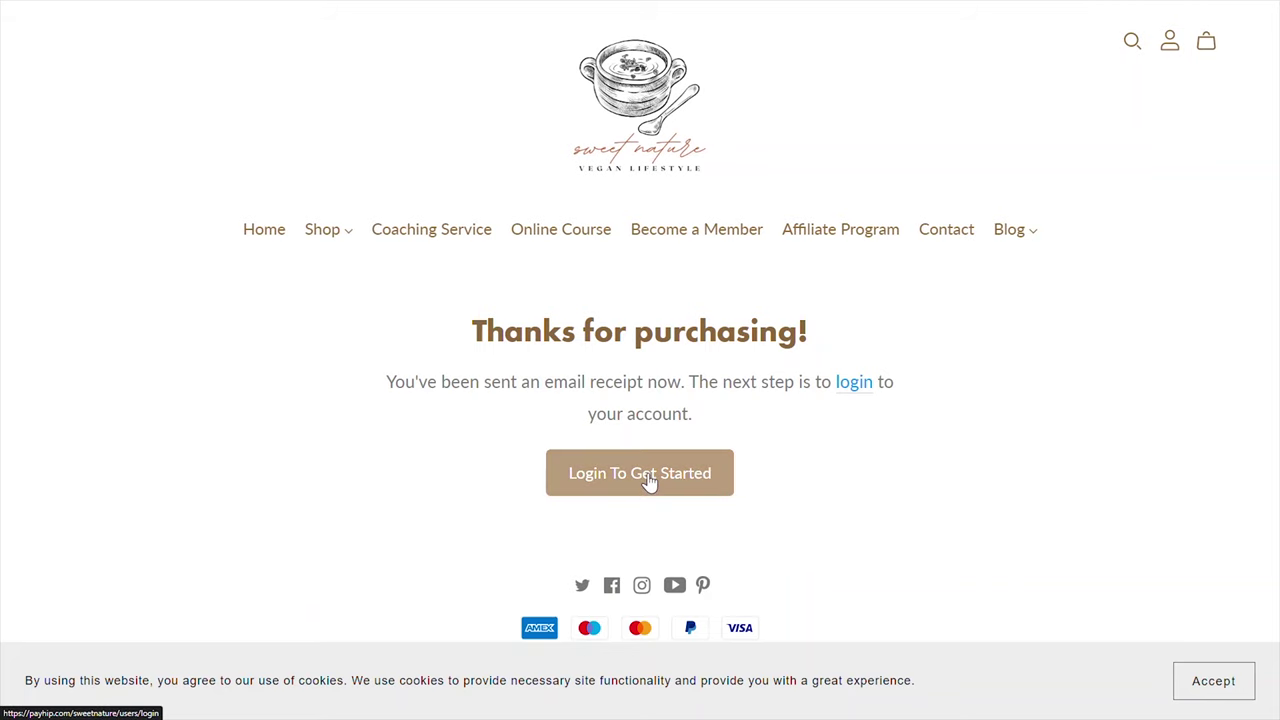
Log in to the new student account with its e-mail and password
{"action": "left_click", "coordinate": [648, 481]}
{"action": "key", "text": "Tab"}
{"action": "type", "text": "*******"}
{"action": "key", "text": "Return"}
{"action": "left_click_drag", "start_coordinate": [1275, 320], "coordinate": [1276, 486]}
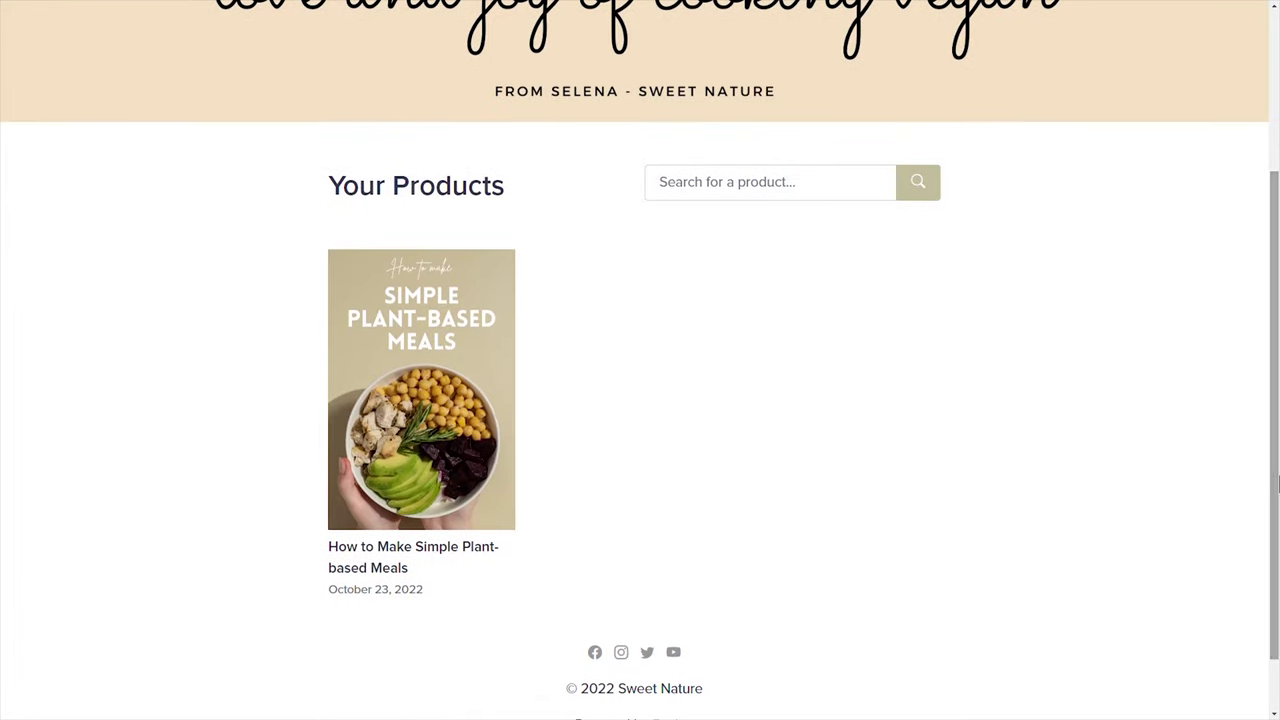
Open the purchased course, complete the first two lessons and answer the quiz with Tomato
{"action": "left_click", "coordinate": [454, 452]}
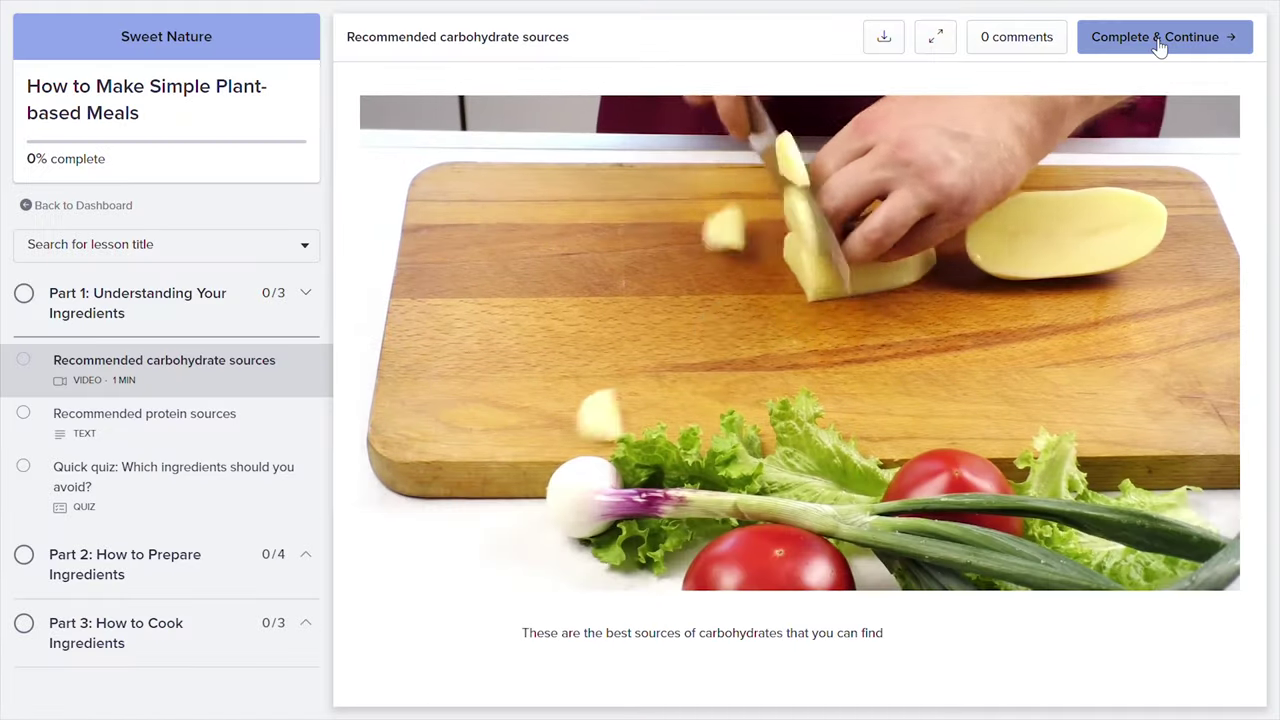
{"action": "left_click", "coordinate": [1094, 48]}
{"action": "left_click", "coordinate": [1094, 50]}
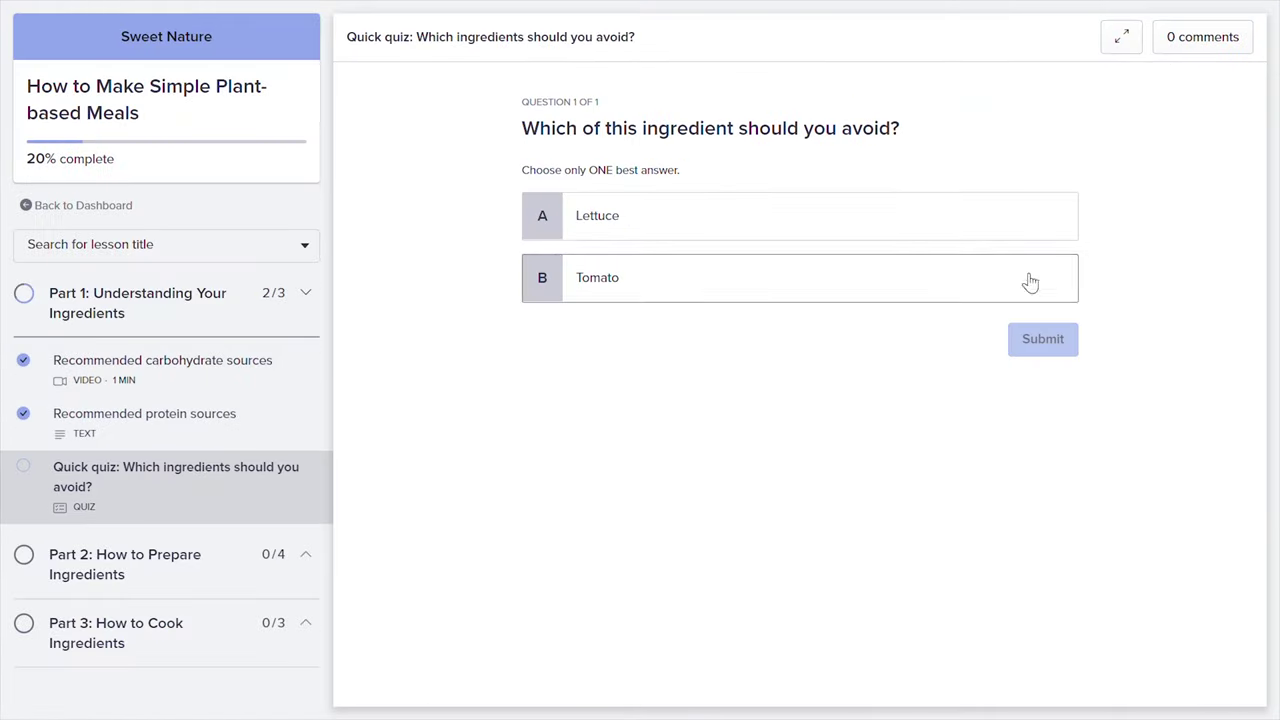
{"action": "left_click", "coordinate": [1030, 283]}
{"action": "left_click", "coordinate": [1043, 339]}
{"action": "left_click", "coordinate": [1046, 466]}
{"action": "left_click", "coordinate": [815, 288]}
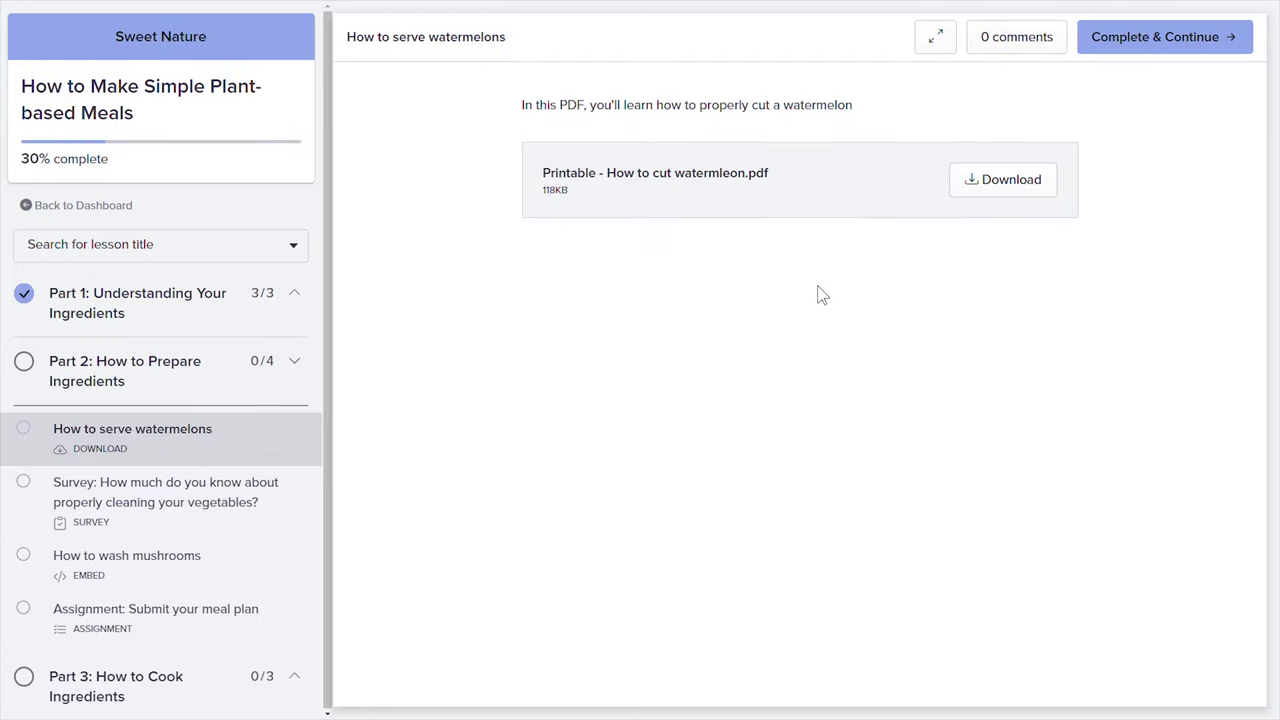
Download the watermelon cutting PDF, submit the vegetable survey, and complete the remaining lessons
{"action": "left_click", "coordinate": [1011, 189]}
{"action": "left_click", "coordinate": [1123, 38]}
{"action": "left_click", "coordinate": [1023, 342]}
{"action": "left_click", "coordinate": [1128, 36]}
{"action": "left_click", "coordinate": [1173, 40]}
{"action": "left_click", "coordinate": [1173, 40]}
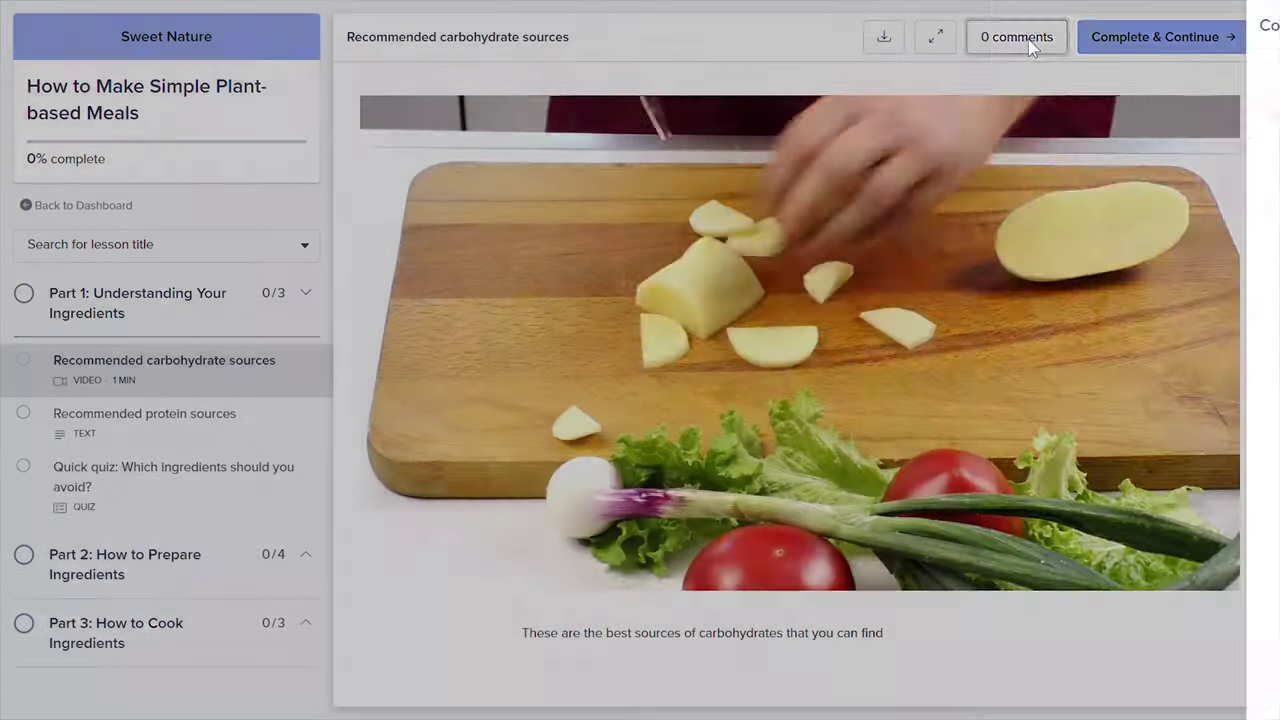
Post the comment 'Wow this video is amazing!' on the carbohydrate video
{"action": "left_click", "coordinate": [1031, 44]}
{"action": "type", "text": "Wow"}
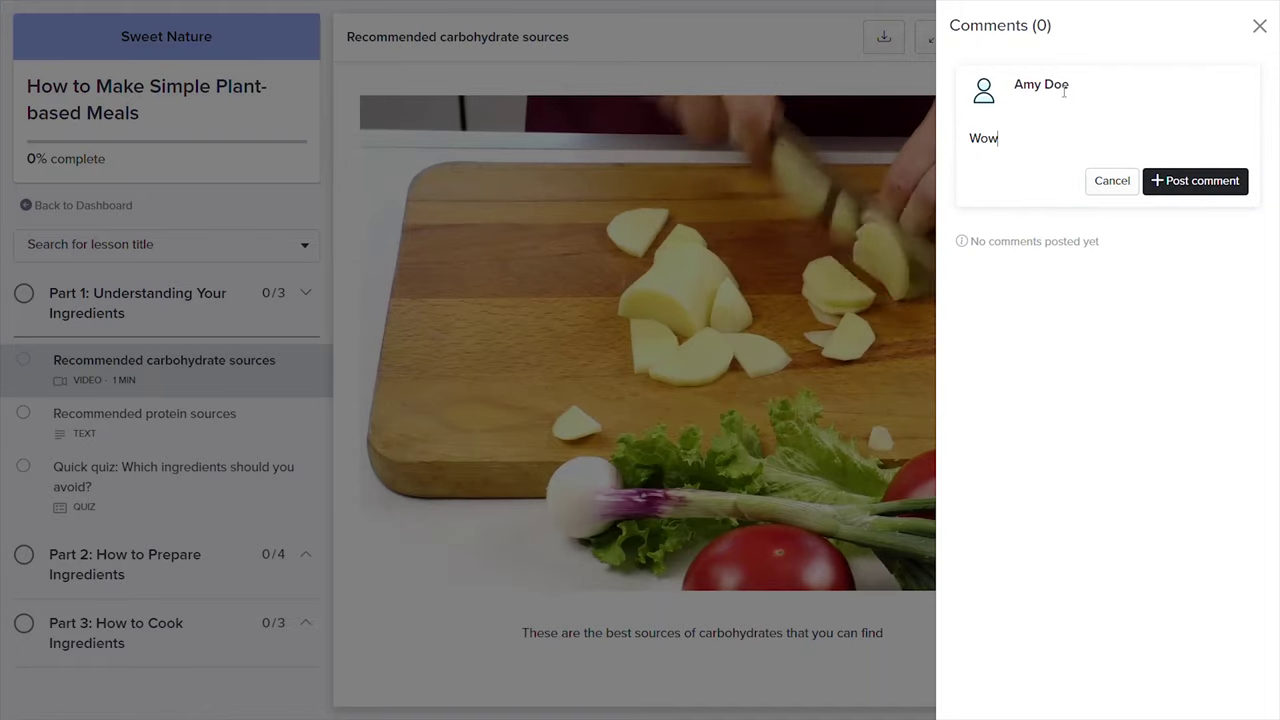
{"action": "type", "text": " this video is amazing!"}
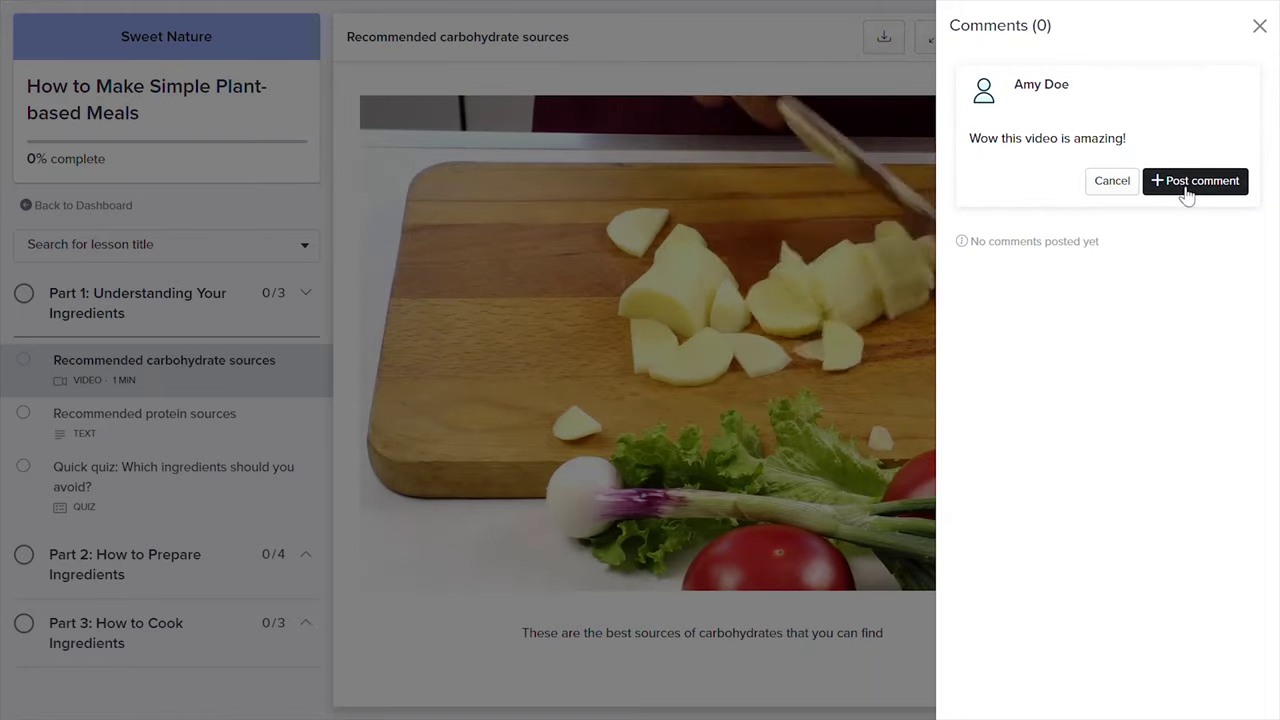
{"action": "left_click", "coordinate": [1187, 188]}
{"action": "left_click", "coordinate": [641, 460]}
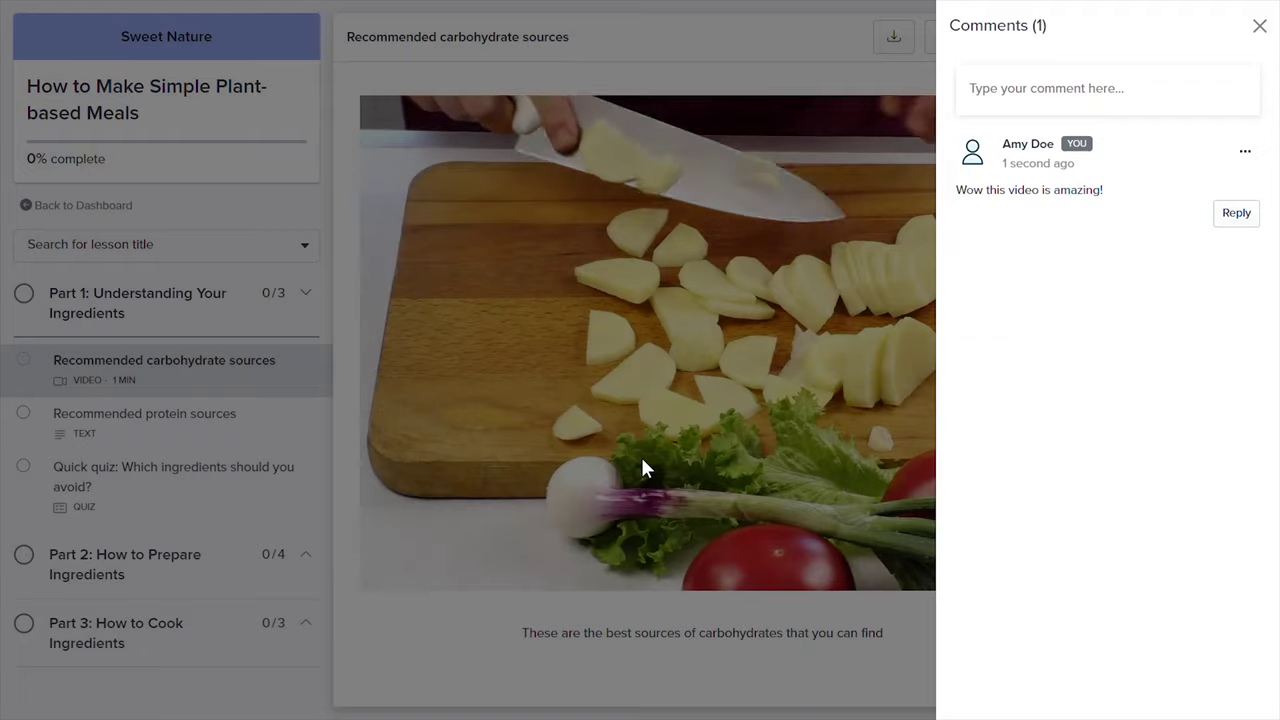
{"action": "left_click", "coordinate": [1257, 26]}
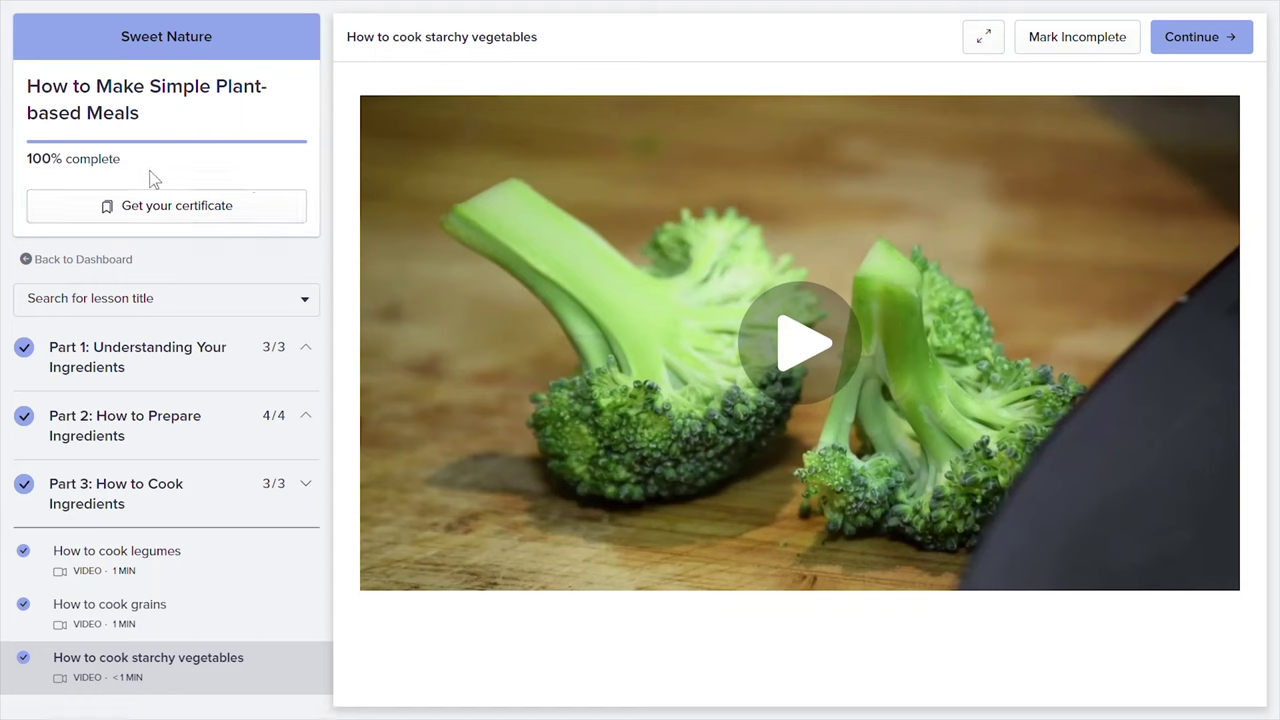
Generate the completion certificate PDF and view it under the student's Certificates settings
{"action": "left_click", "coordinate": [170, 222]}
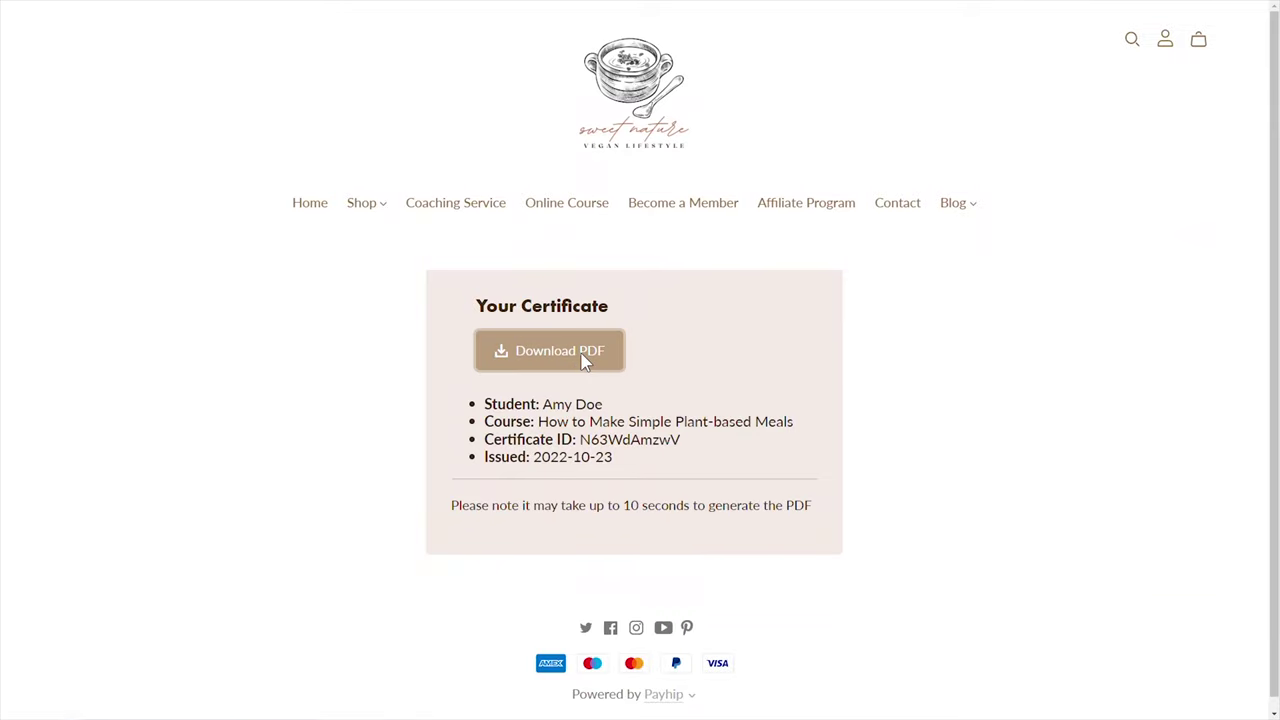
{"action": "left_click", "coordinate": [585, 362]}
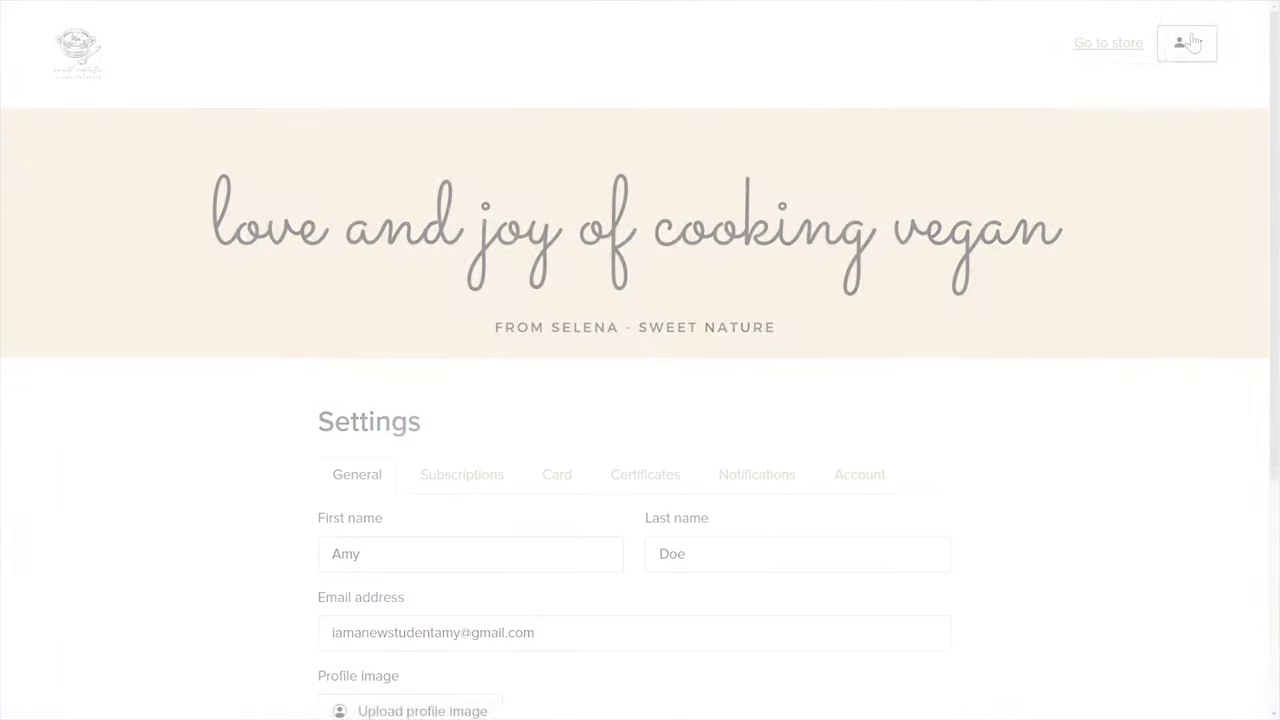
{"action": "left_click", "coordinate": [1187, 42]}
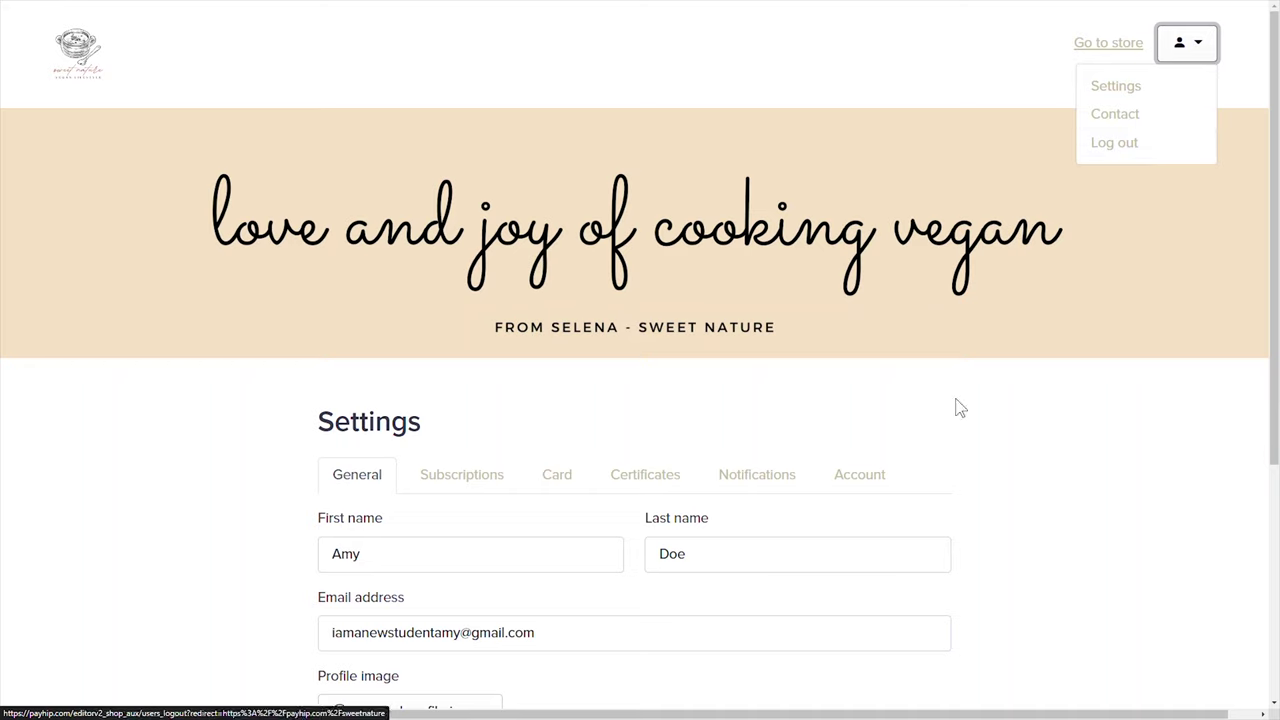
{"action": "left_click", "coordinate": [623, 476]}
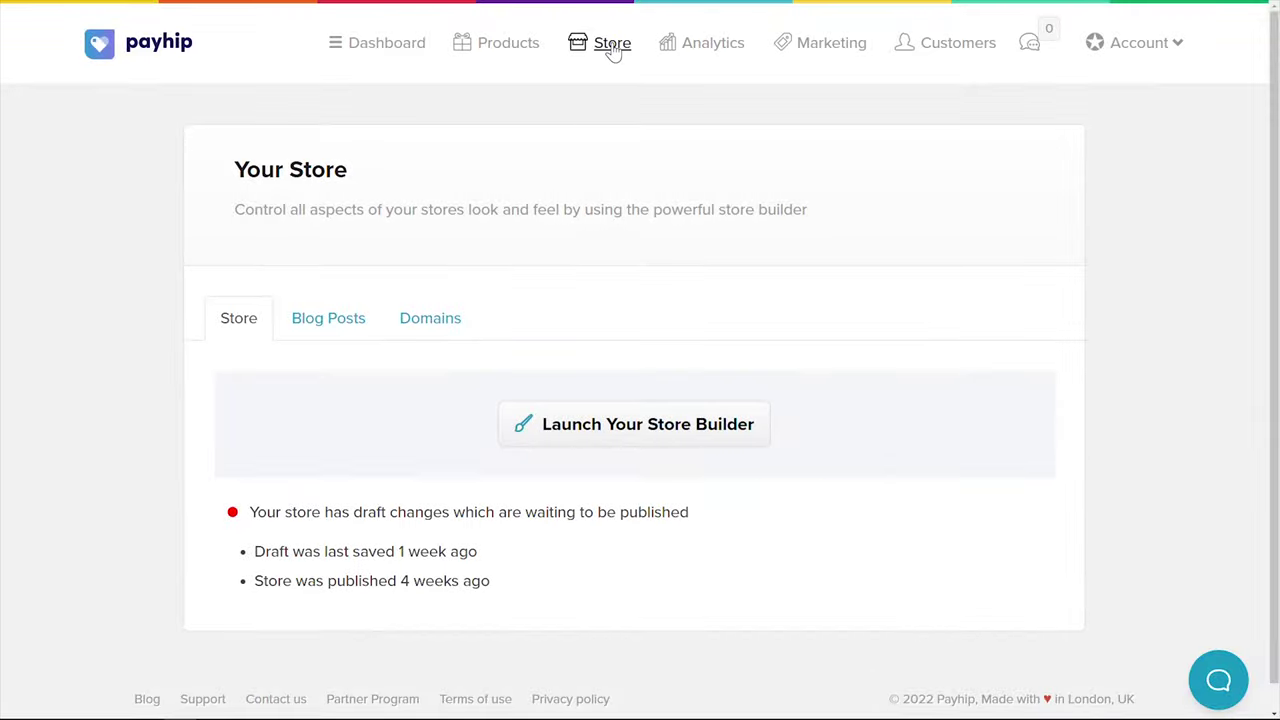
In the store builder, add a homepage section and preview the Gallery, Slideshow and List types
{"action": "left_click", "coordinate": [683, 434]}
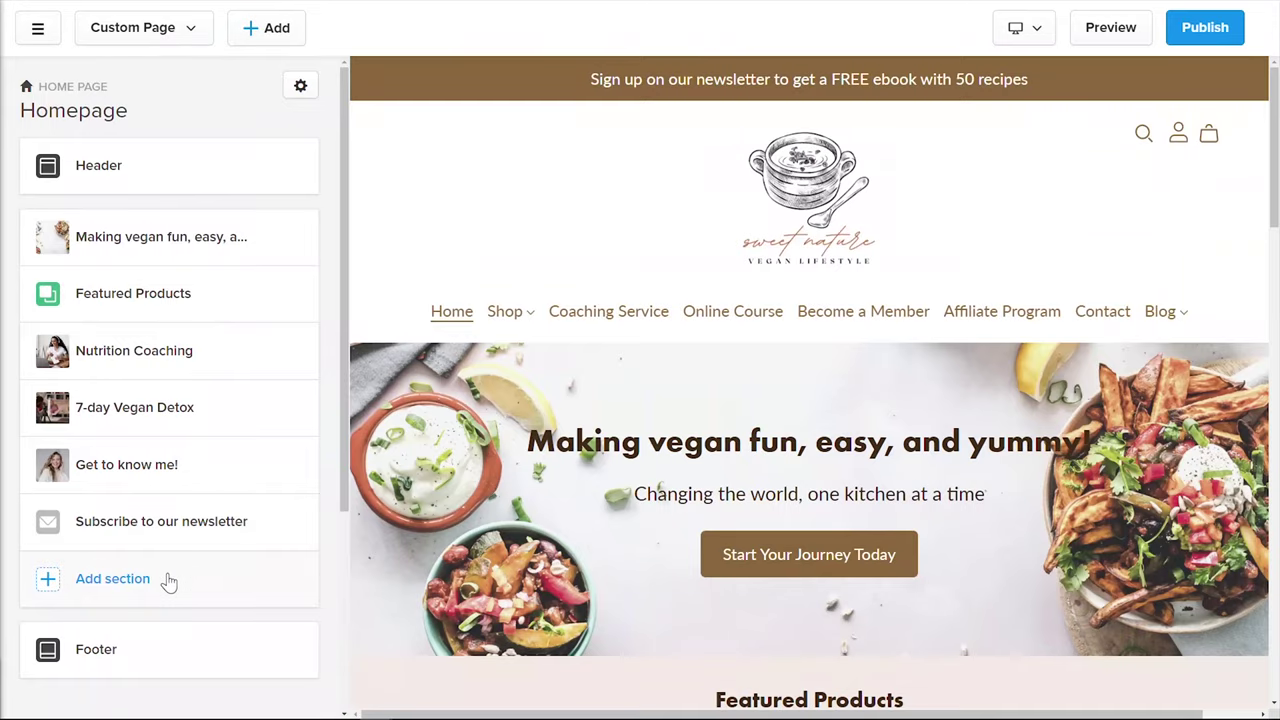
{"action": "left_click", "coordinate": [168, 582]}
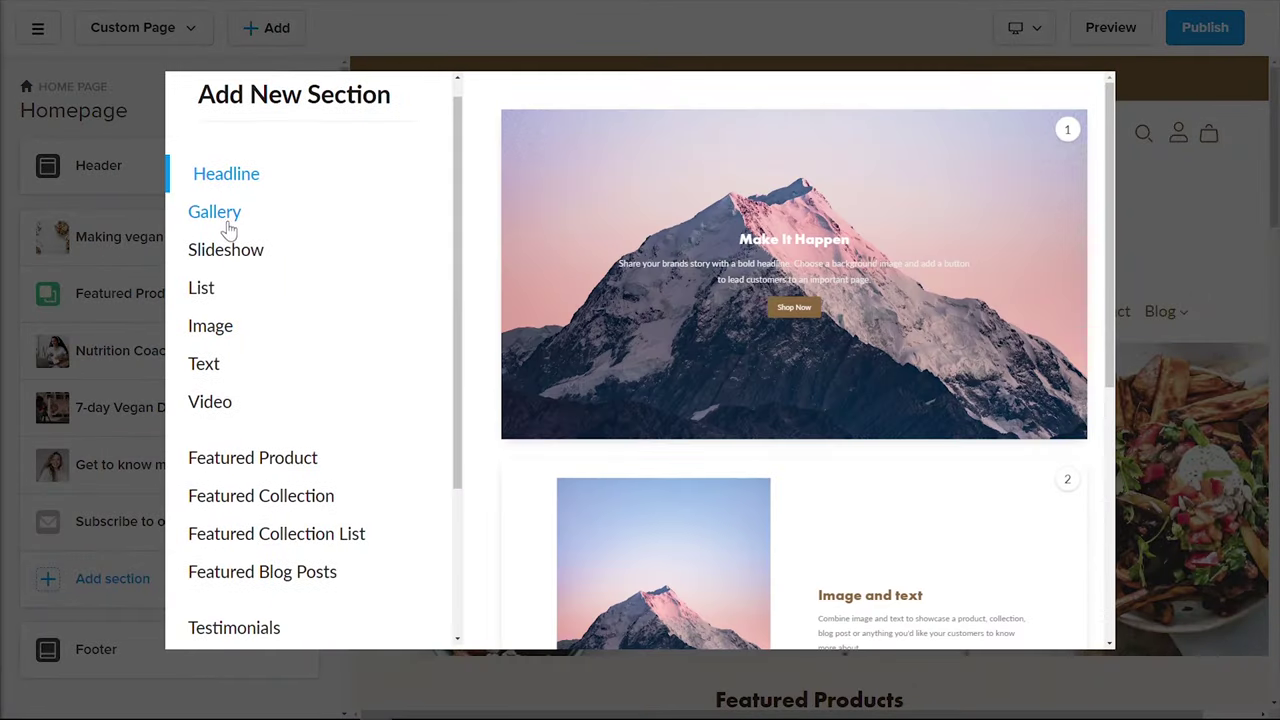
{"action": "left_click", "coordinate": [222, 214]}
{"action": "left_click", "coordinate": [226, 260]}
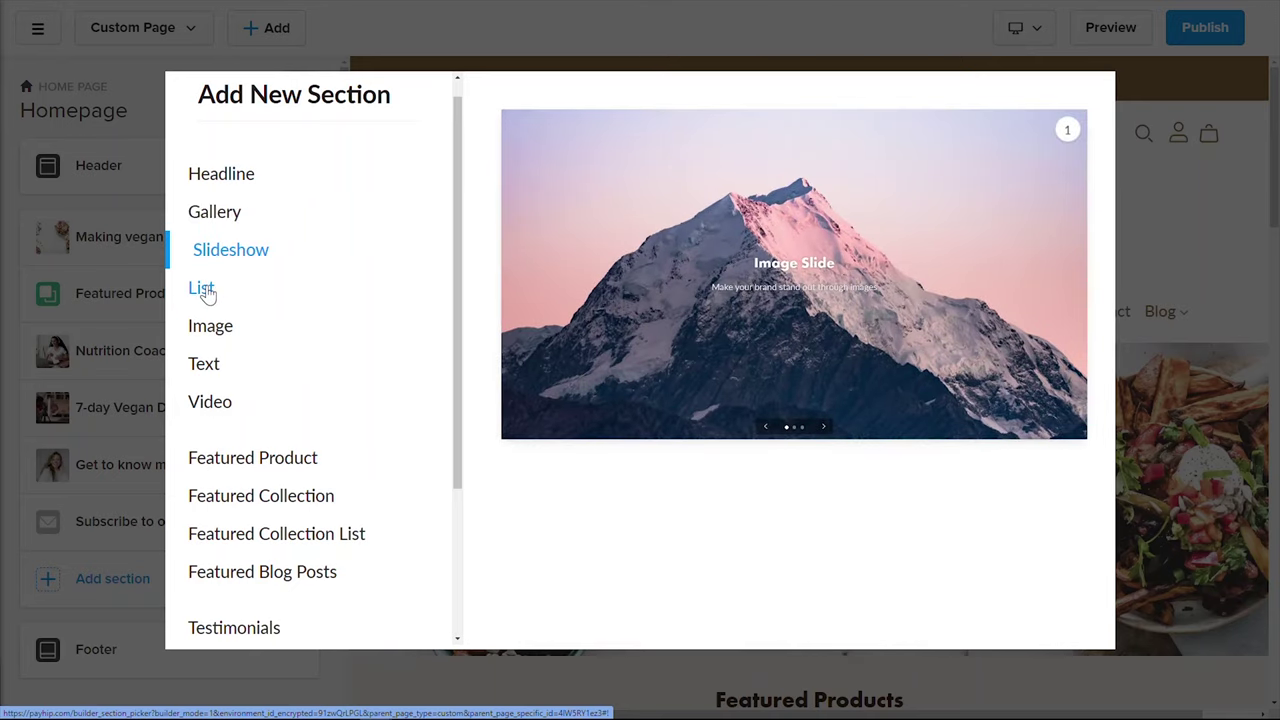
{"action": "left_click", "coordinate": [206, 290]}
Preview the Image, Text, Video, Featured Product and Featured Collection types, then scroll the storefront preview
{"action": "left_click", "coordinate": [210, 328]}
{"action": "left_click", "coordinate": [206, 367]}
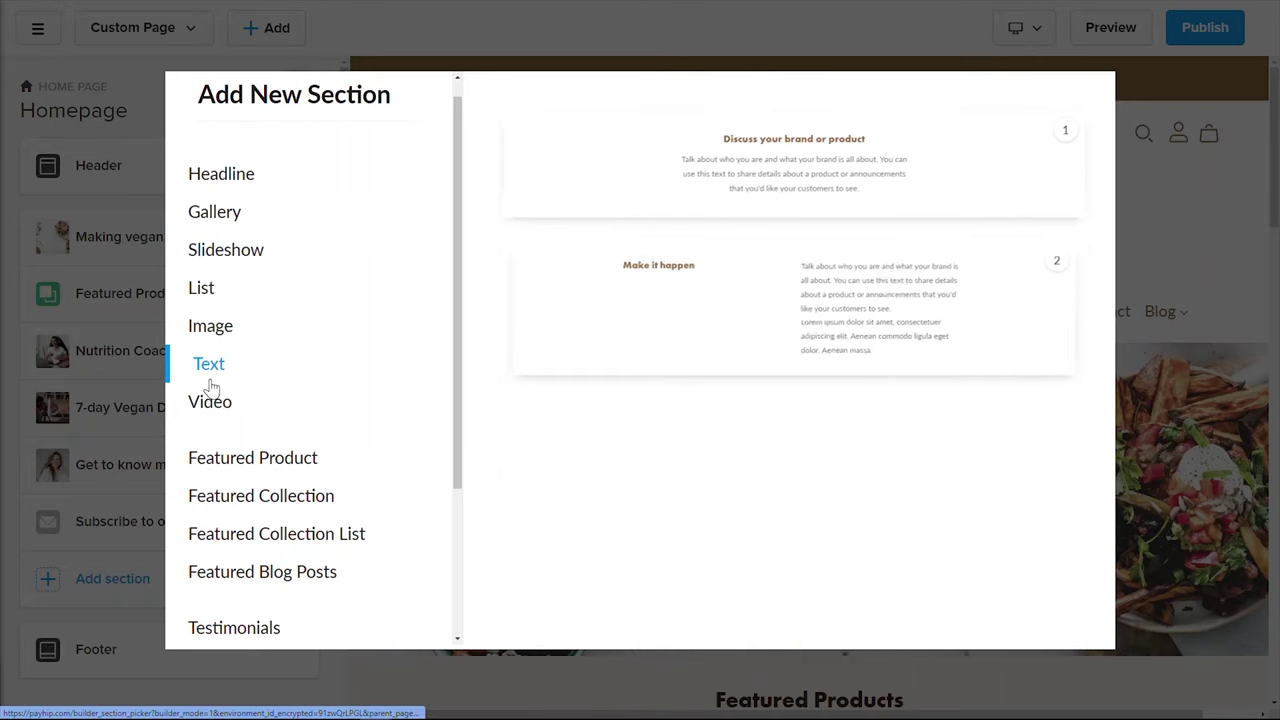
{"action": "left_click", "coordinate": [213, 405]}
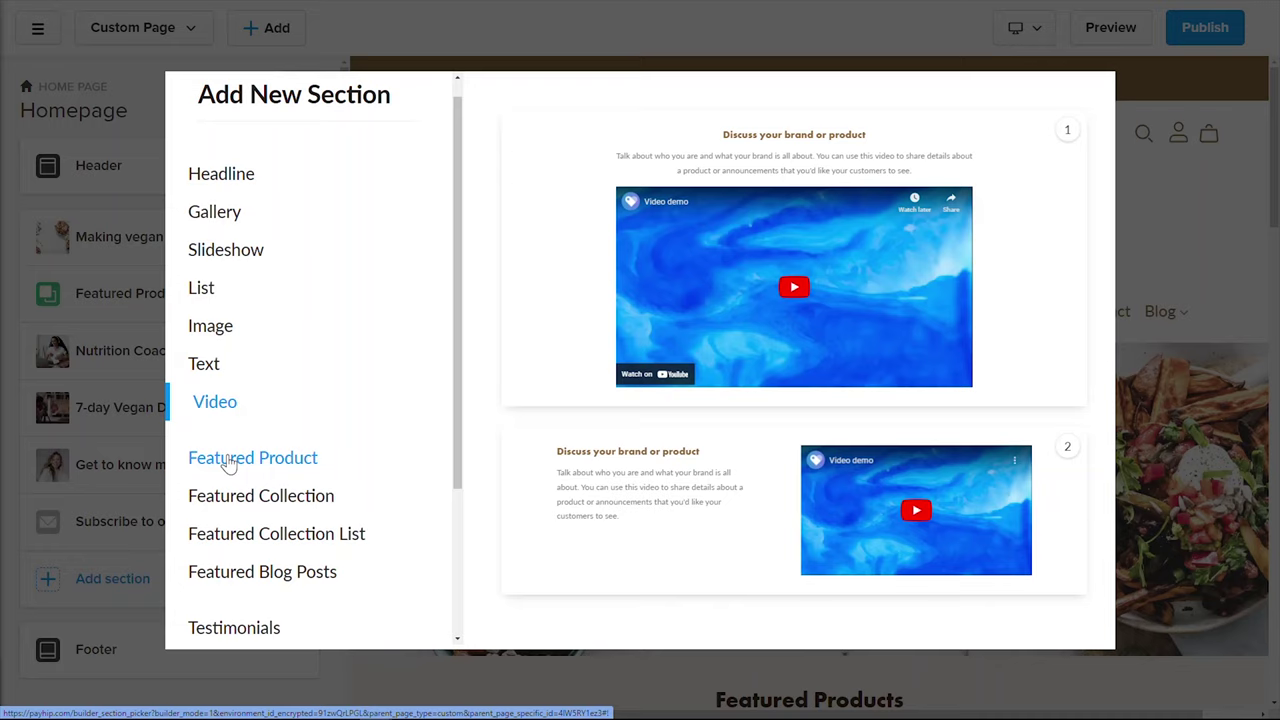
{"action": "left_click", "coordinate": [230, 463]}
{"action": "left_click", "coordinate": [242, 492]}
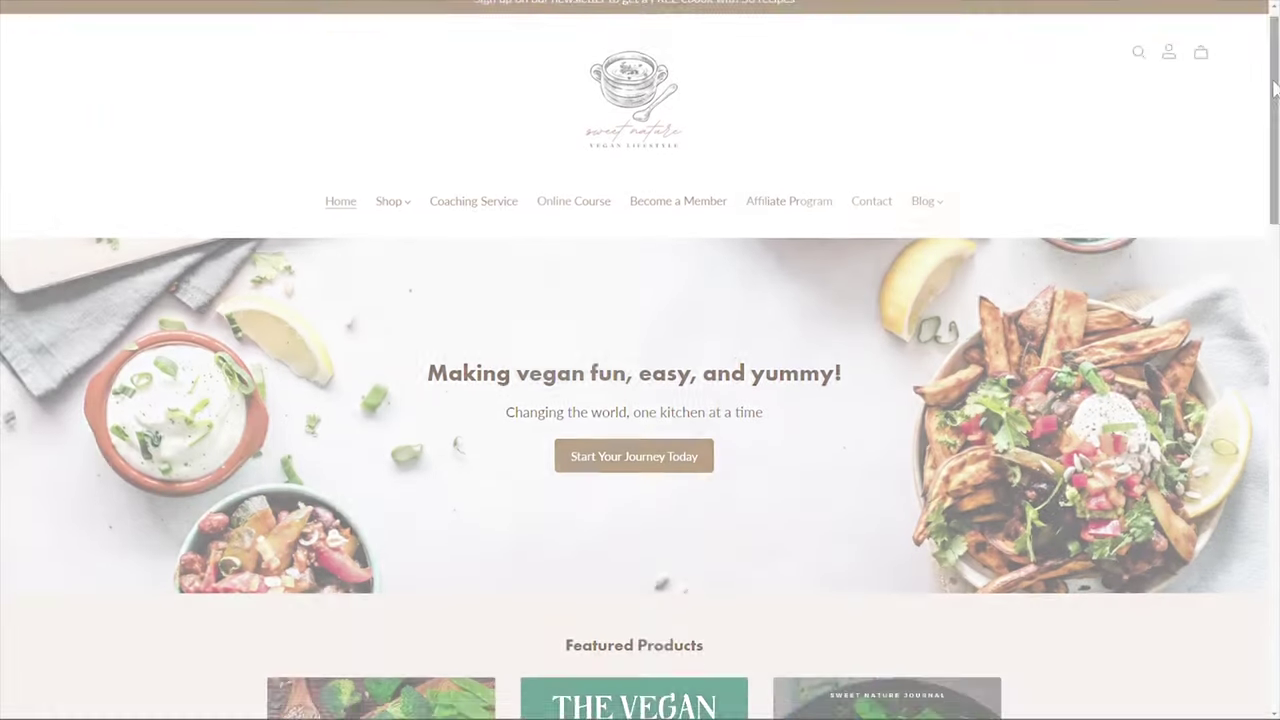
{"action": "left_click_drag", "start_coordinate": [1275, 90], "coordinate": [1257, 571]}
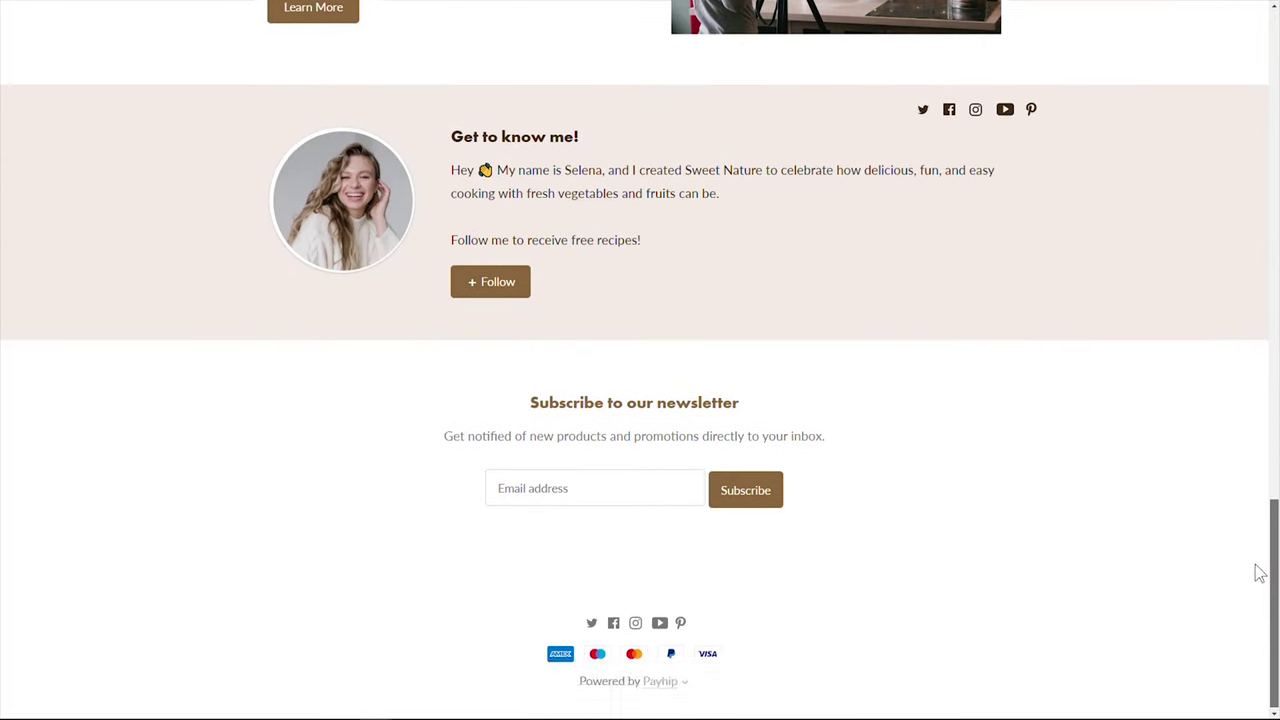